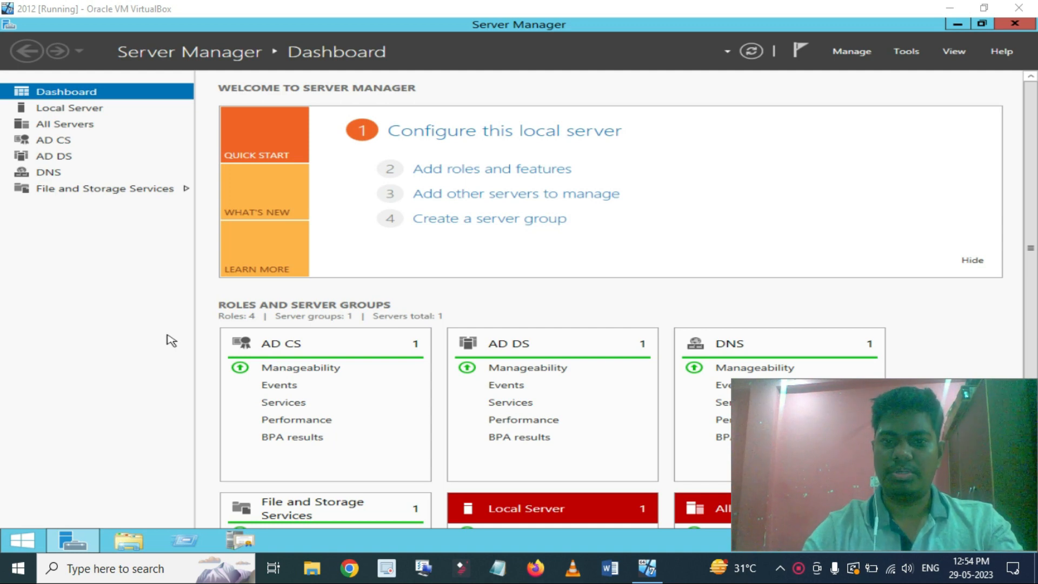
Launch the Certification Authority console from Tools and expand AdminCA.
{"action": "left_click", "coordinate": [908, 52]}
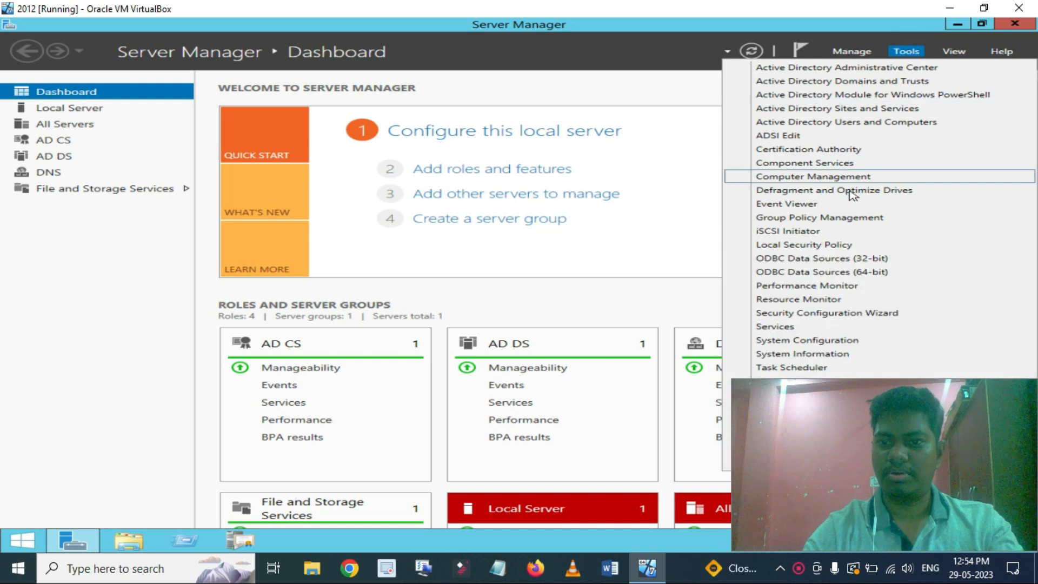
{"action": "left_click", "coordinate": [817, 152]}
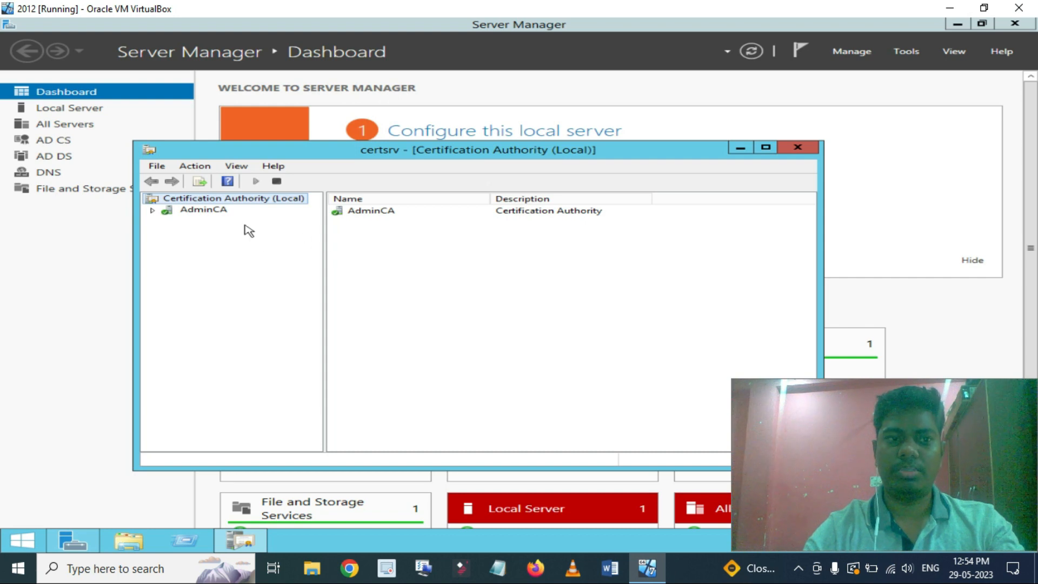
{"action": "left_click", "coordinate": [208, 211]}
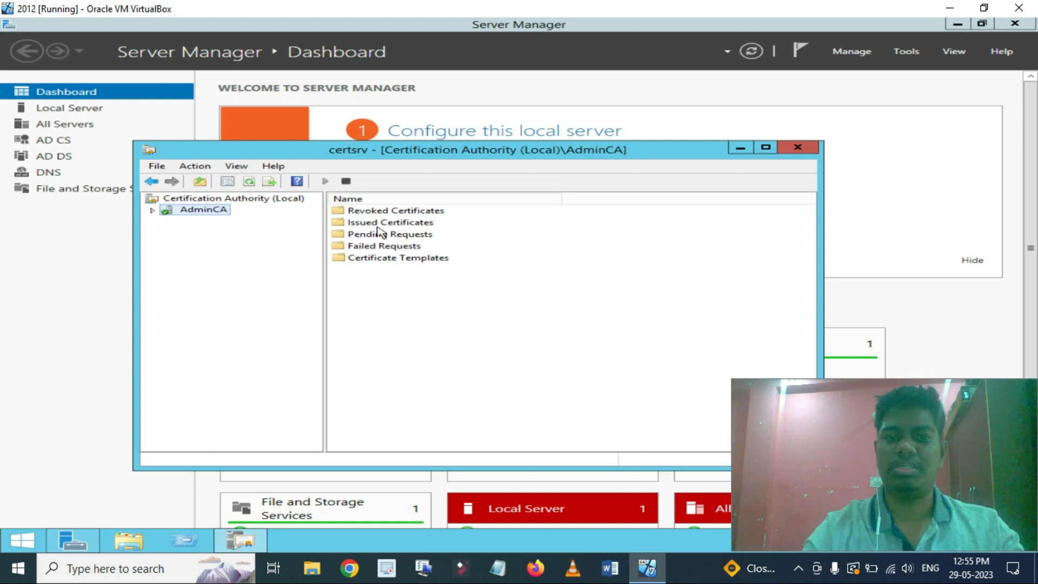
Confirm AdminCA's Issued Certificates is empty, minimize Server Manager, and show its Certificate Templates.
{"action": "double_click", "coordinate": [379, 222]}
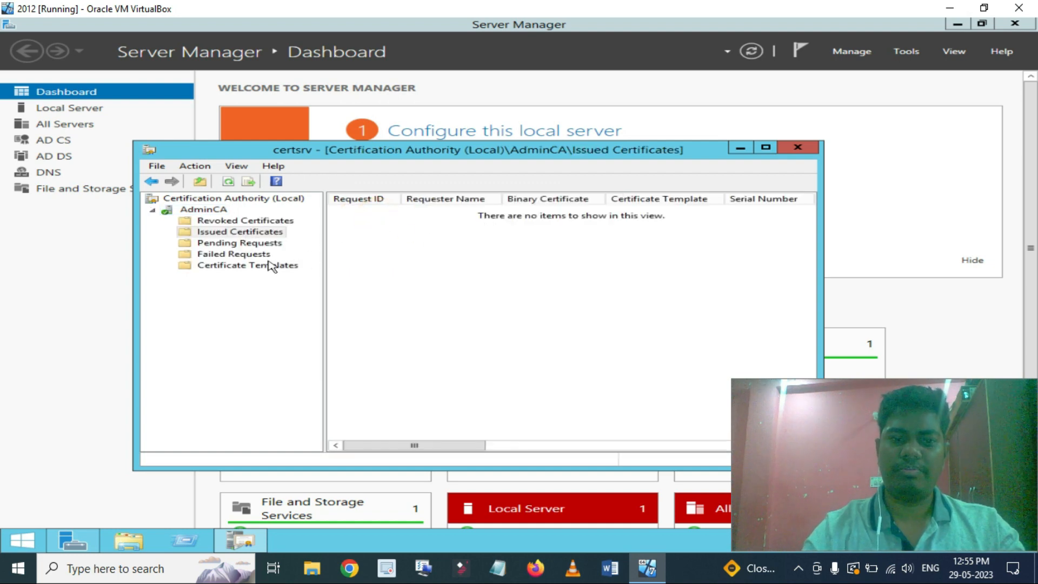
{"action": "left_click", "coordinate": [957, 25]}
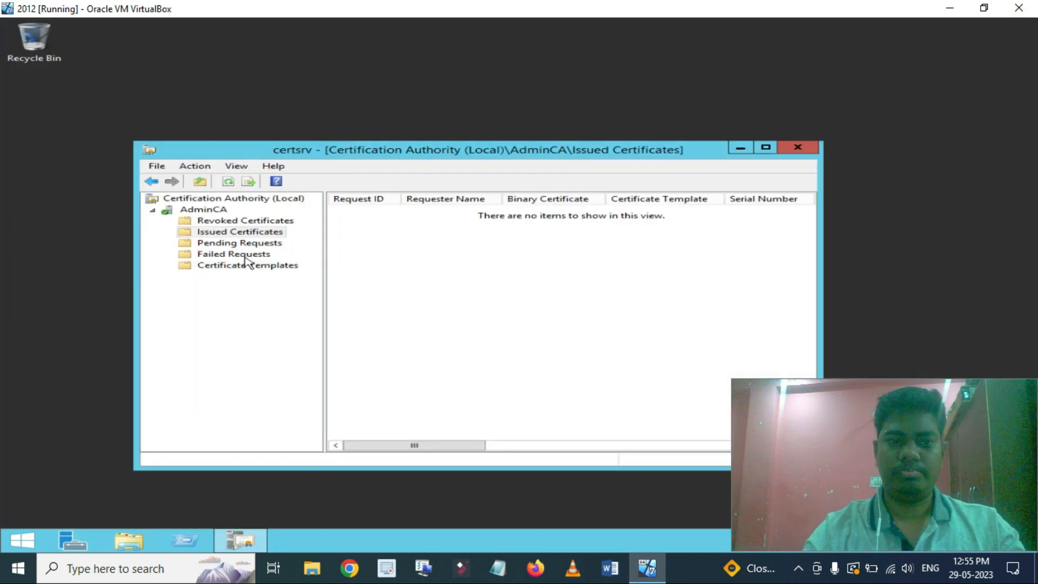
{"action": "left_click", "coordinate": [249, 266]}
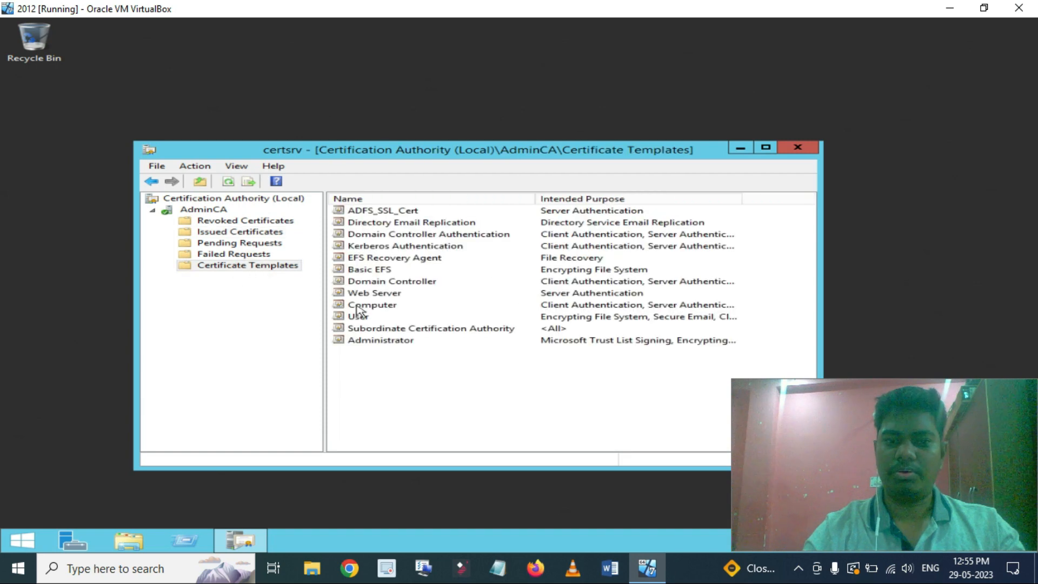
Open Manage on Certificate Templates and duplicate the Web Server template.
{"action": "right_click", "coordinate": [281, 268]}
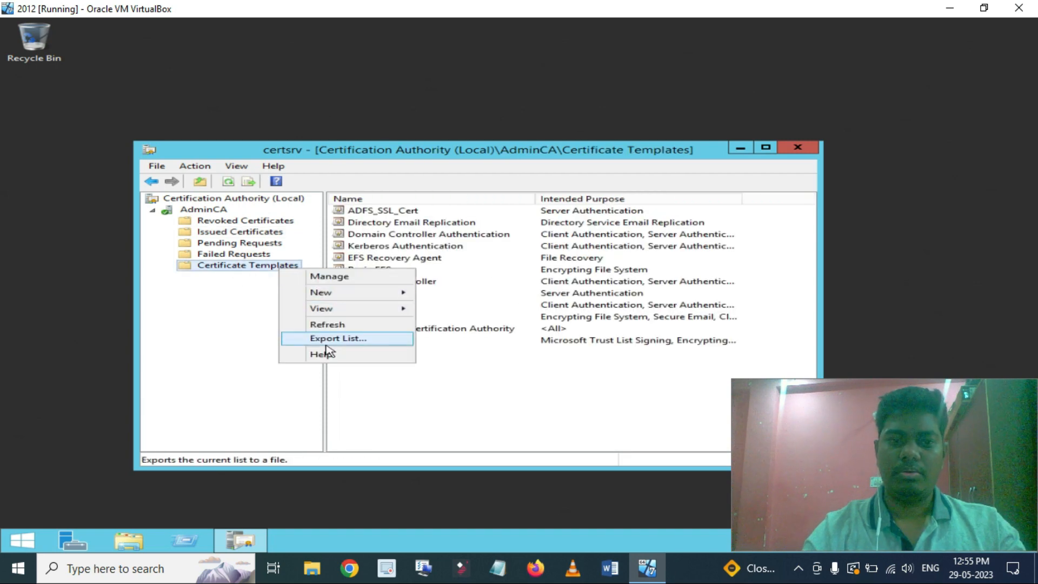
{"action": "left_click", "coordinate": [332, 277]}
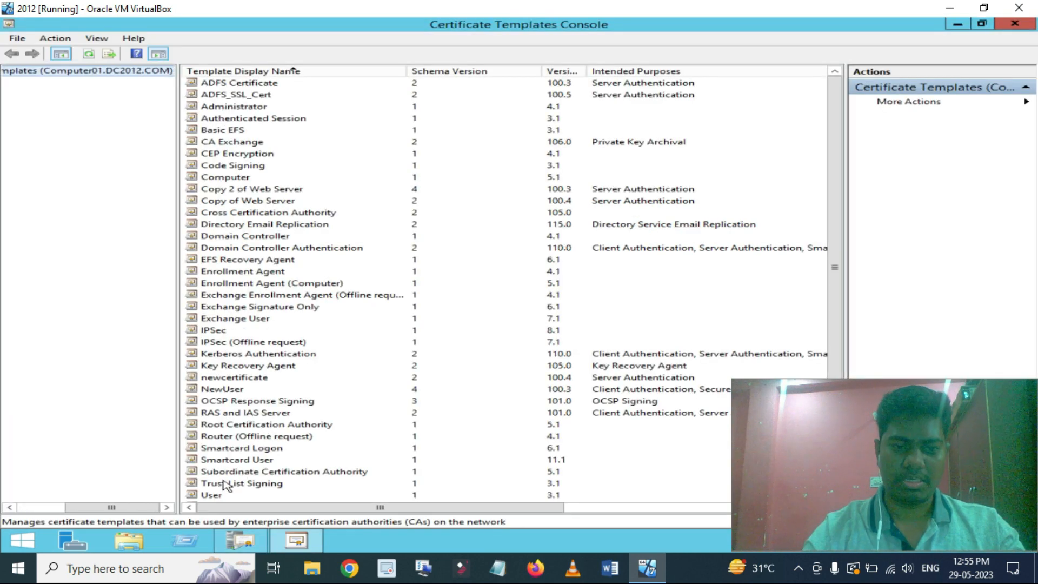
{"action": "left_click", "coordinate": [234, 425]}
{"action": "scroll", "coordinate": [234, 425], "scroll_direction": "down", "scroll_amount": 1}
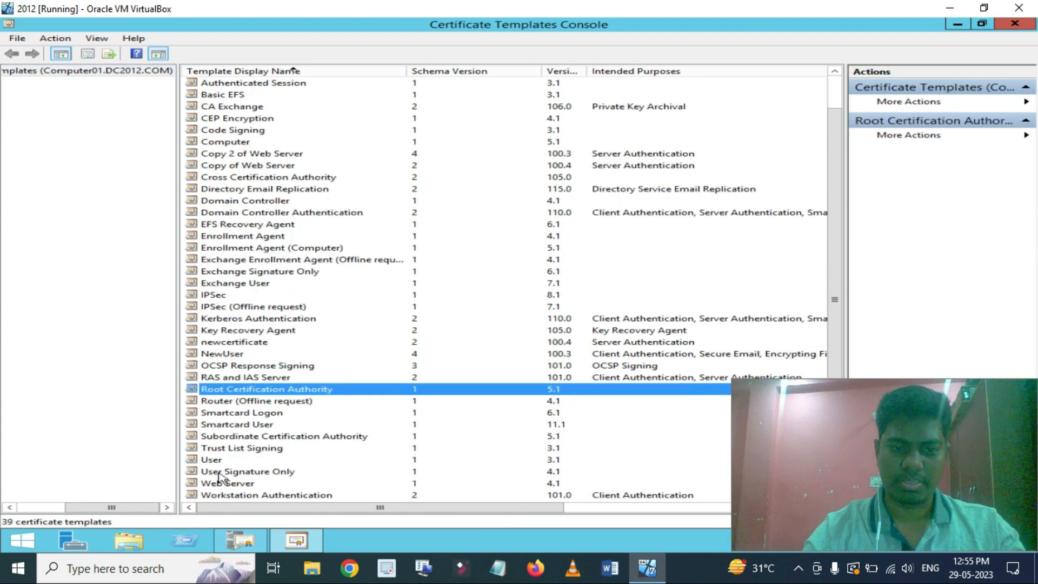
{"action": "left_click", "coordinate": [232, 495]}
{"action": "left_click", "coordinate": [235, 483]}
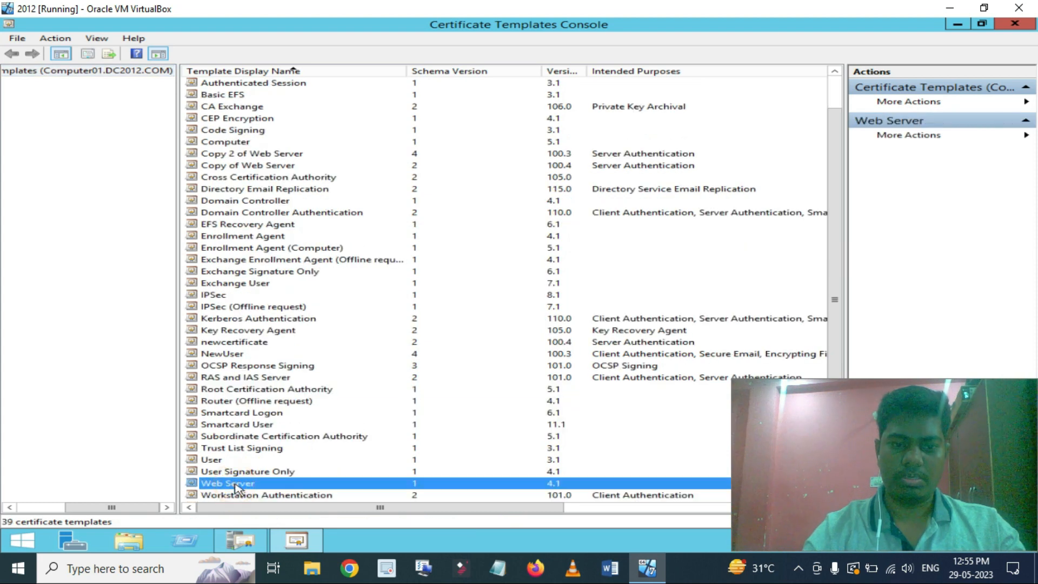
{"action": "right_click", "coordinate": [260, 482]}
{"action": "left_click", "coordinate": [331, 424]}
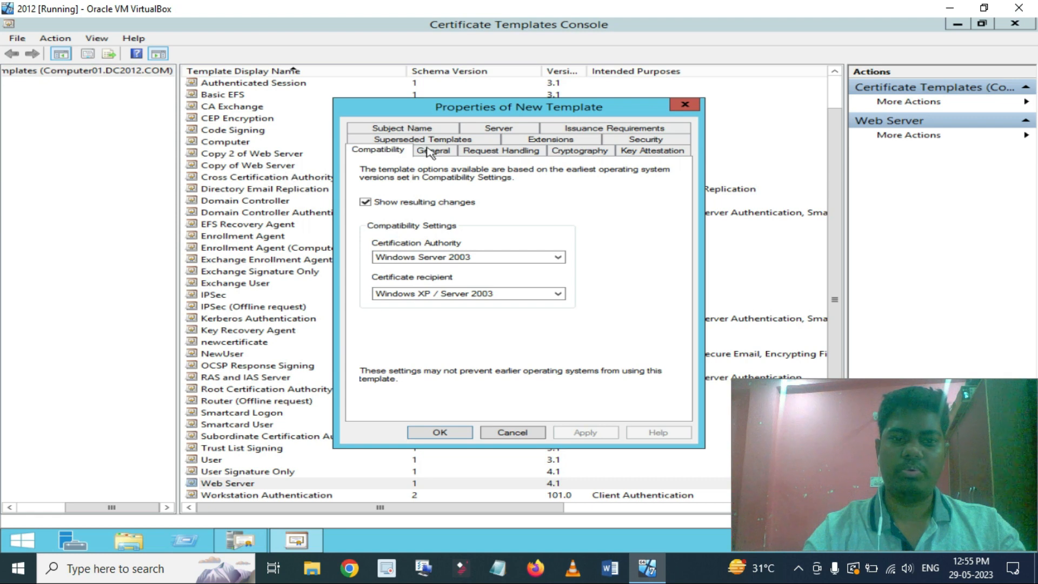
Set compatibility to Windows Server 2012 R2 for the authority and Windows 8.1 / Server 2012 R2 for recipients.
{"action": "left_click", "coordinate": [411, 258]}
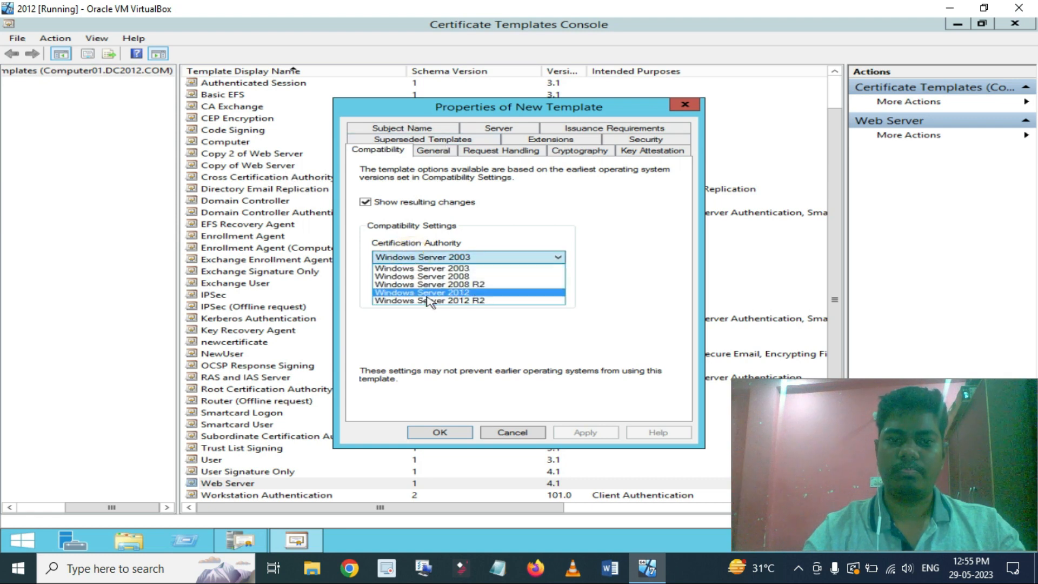
{"action": "left_click", "coordinate": [427, 300]}
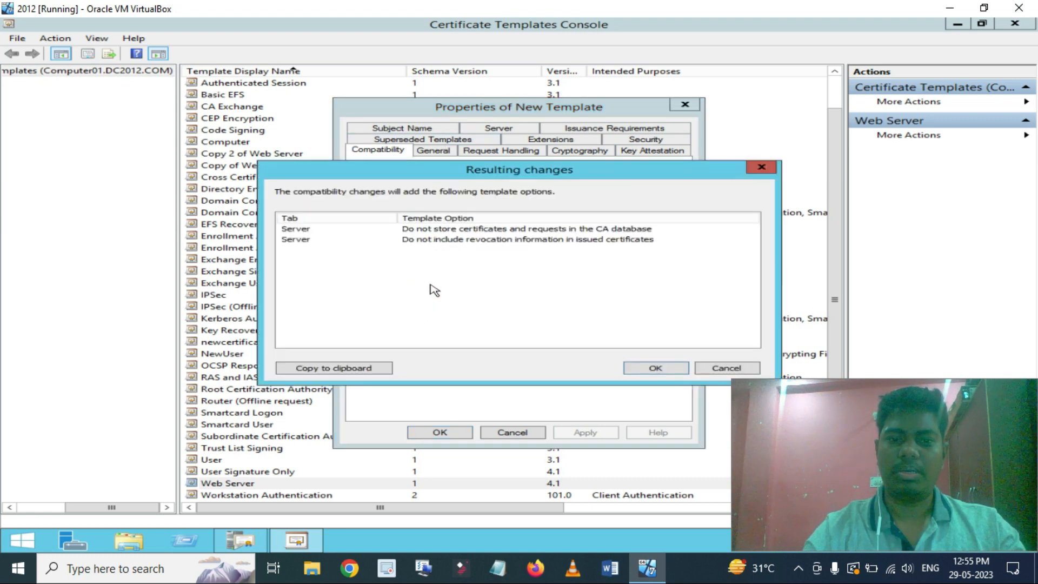
{"action": "left_click", "coordinate": [640, 365]}
{"action": "left_click", "coordinate": [464, 295]}
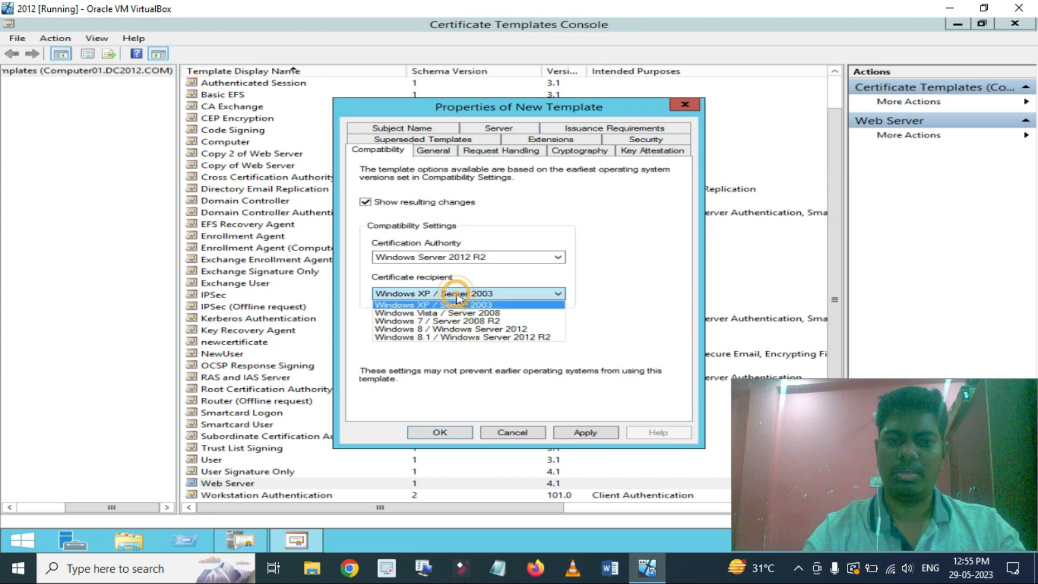
{"action": "left_click", "coordinate": [437, 337]}
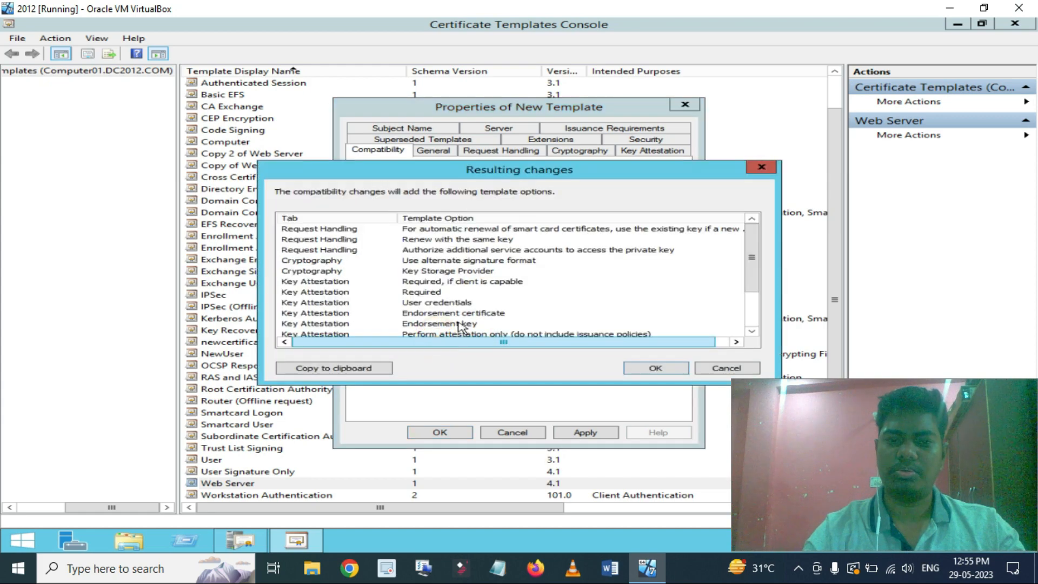
{"action": "left_click", "coordinate": [641, 366]}
Name the template SSL_ADFS and allow its private key to be exported.
{"action": "left_click", "coordinate": [439, 153]}
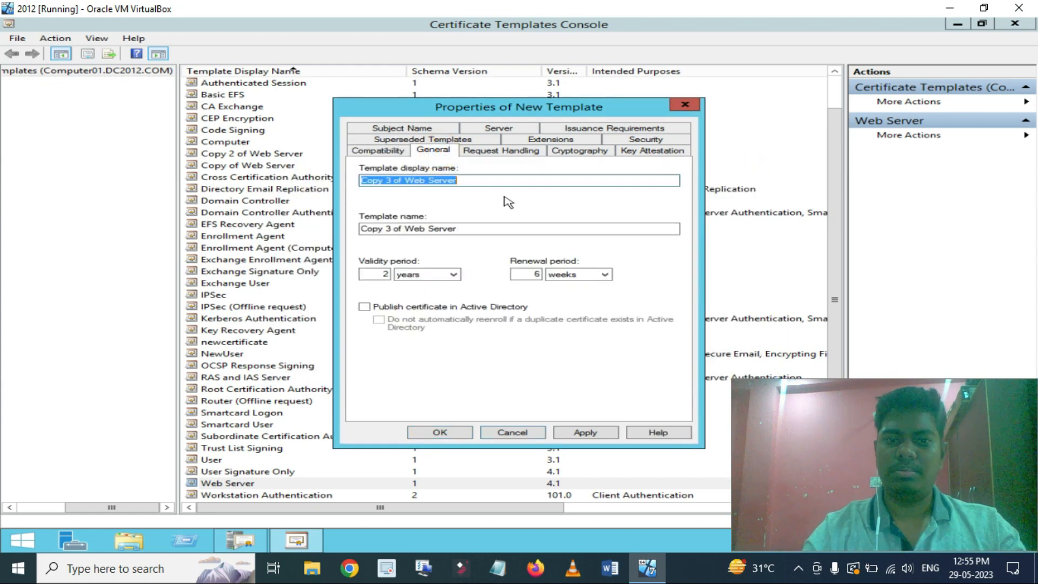
{"action": "type", "text": "SSL "}
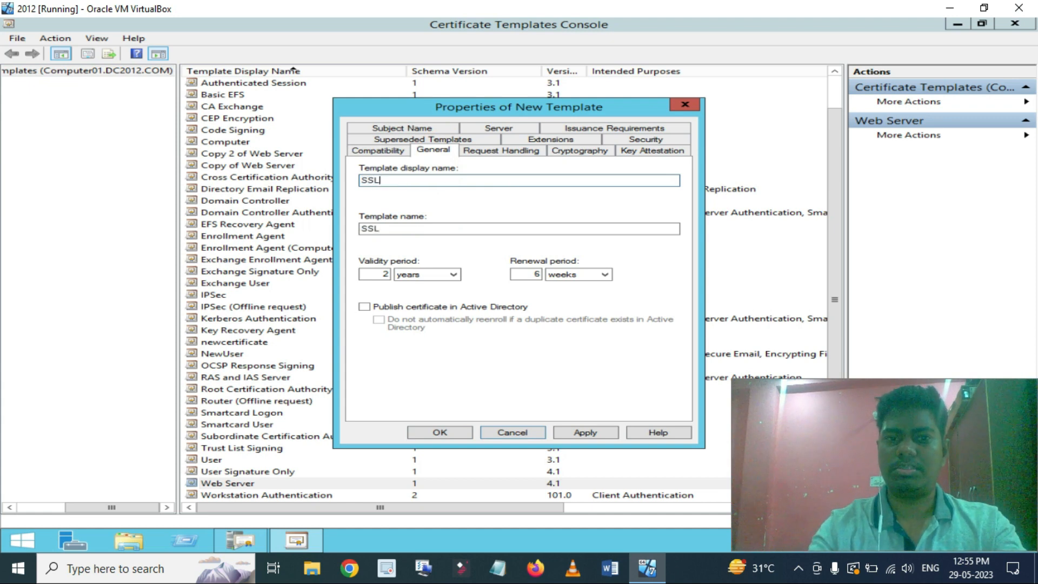
{"action": "type", "text": "NEW"}
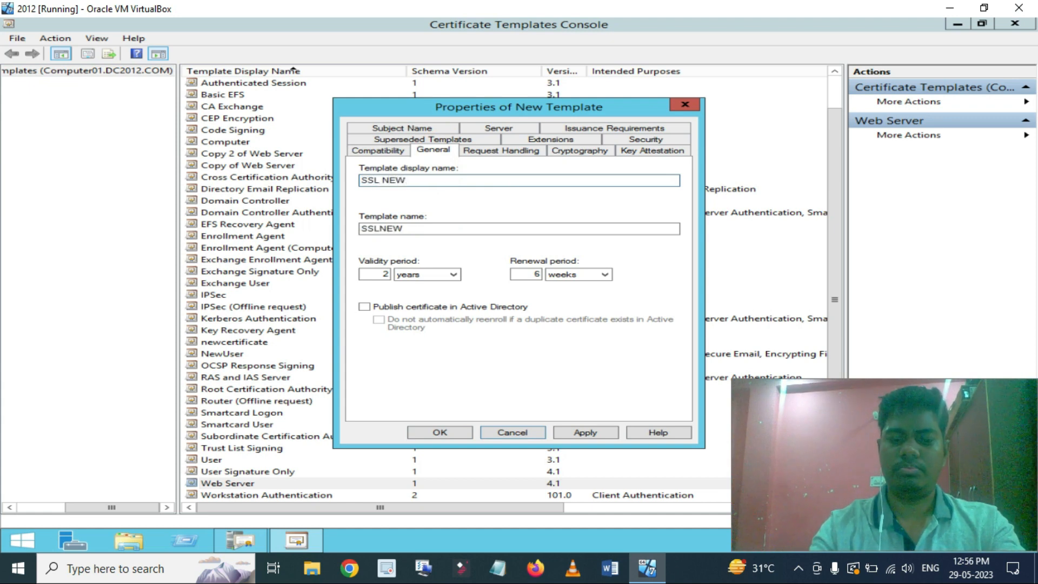
{"action": "key", "text": "BackSpace"}
{"action": "key", "text": "BackSpace"}
{"action": "key", "text": "BackSpace"}
{"action": "key", "text": "BackSpace"}
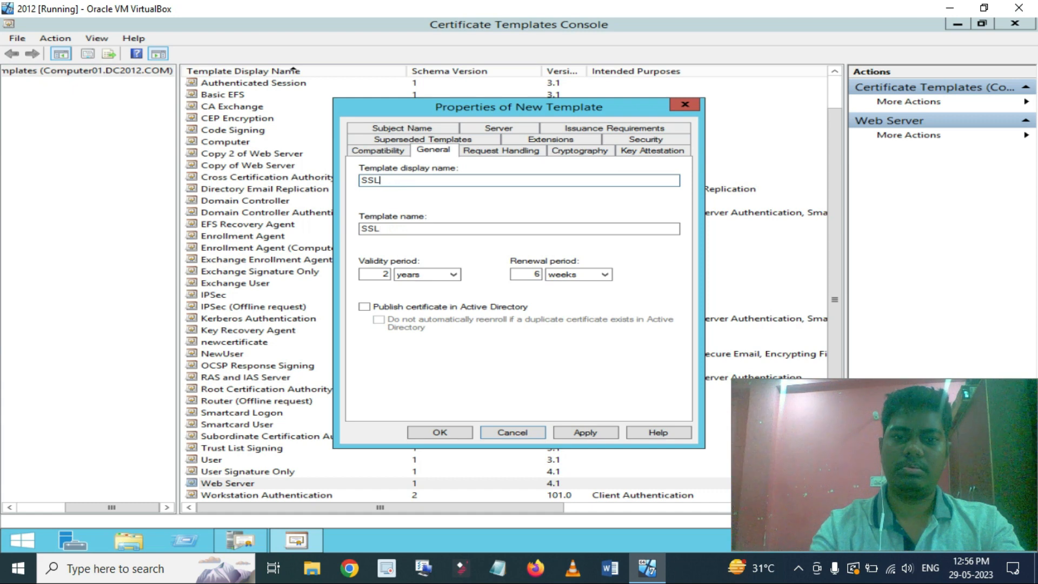
{"action": "type", "text": "_ADF"}
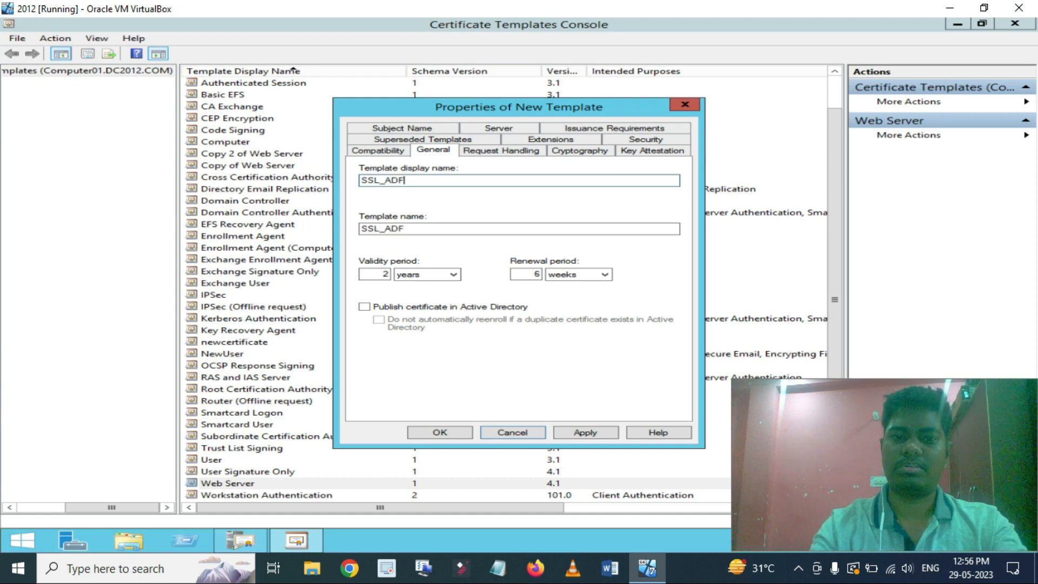
{"action": "type", "text": "S"}
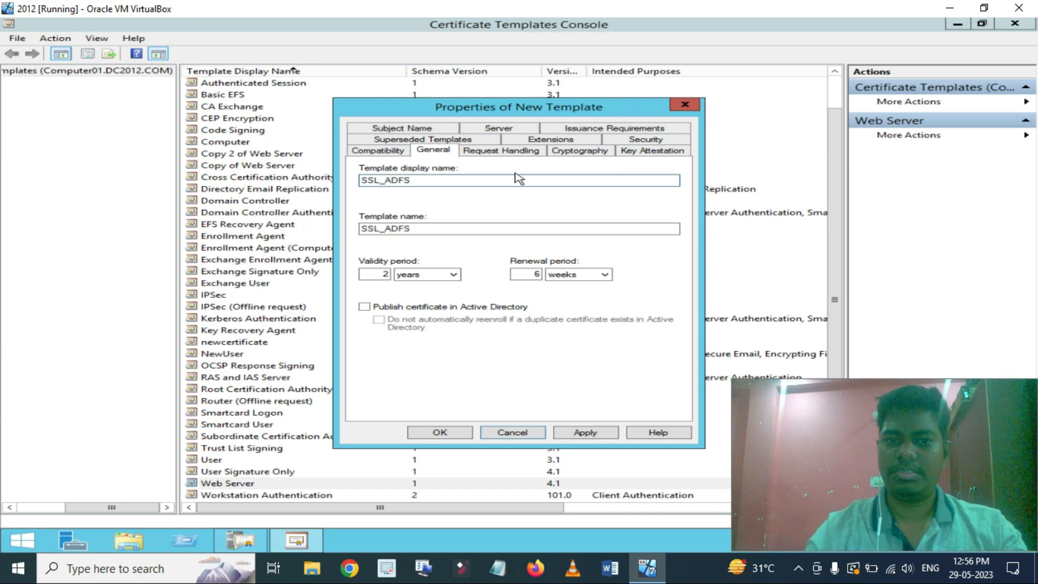
{"action": "left_click", "coordinate": [511, 150]}
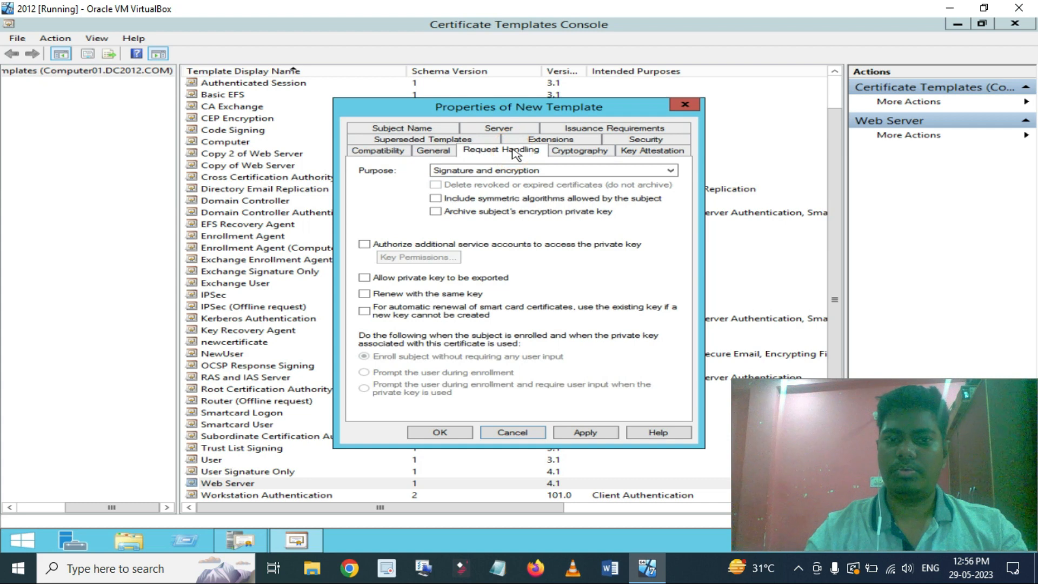
{"action": "left_click", "coordinate": [364, 277]}
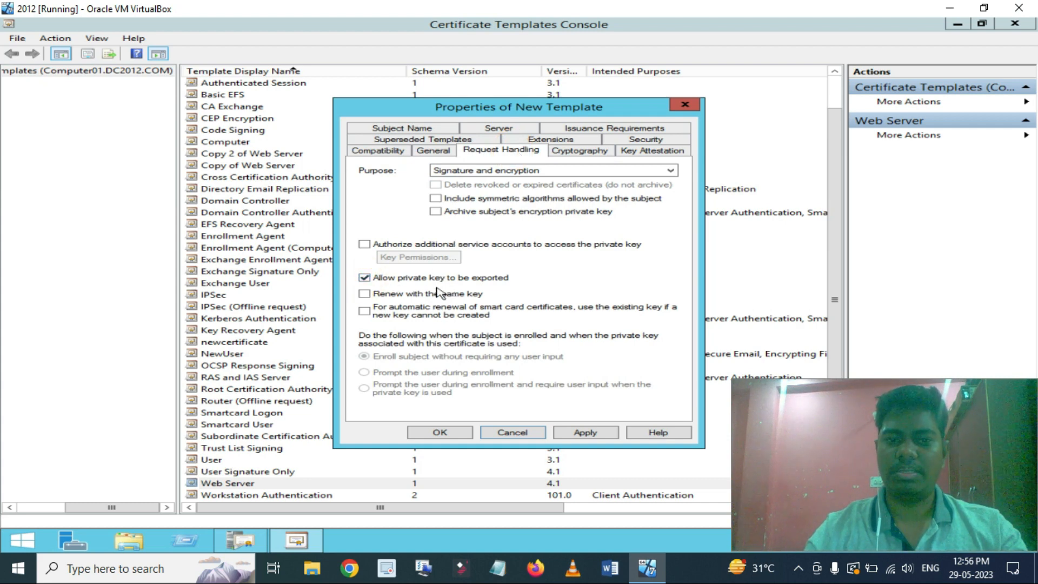
Build the subject from Active Directory using Common name and DNS name, without UPN.
{"action": "left_click", "coordinate": [413, 128]}
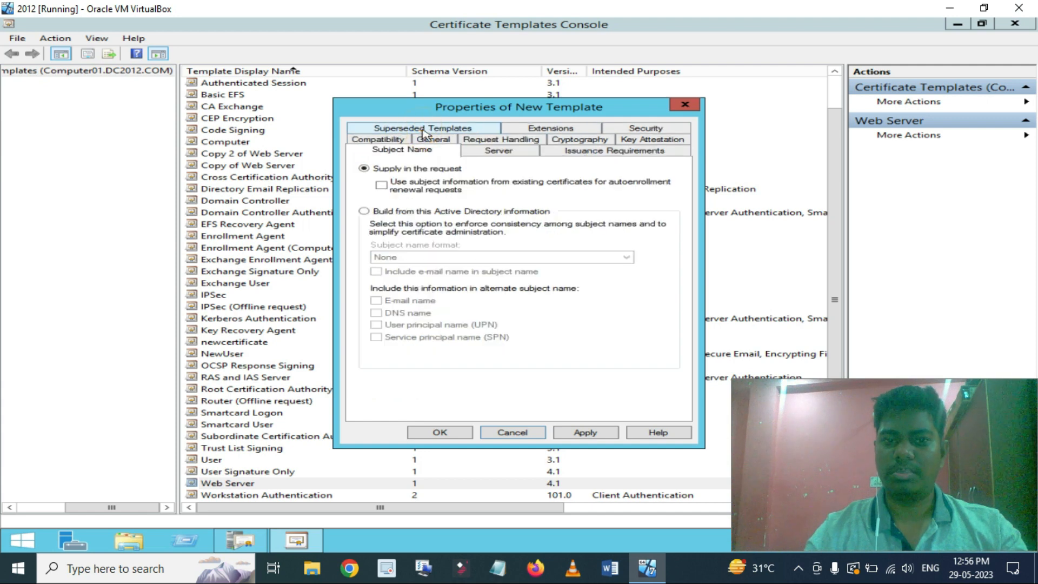
{"action": "left_click", "coordinate": [364, 210]}
{"action": "left_click", "coordinate": [419, 257]}
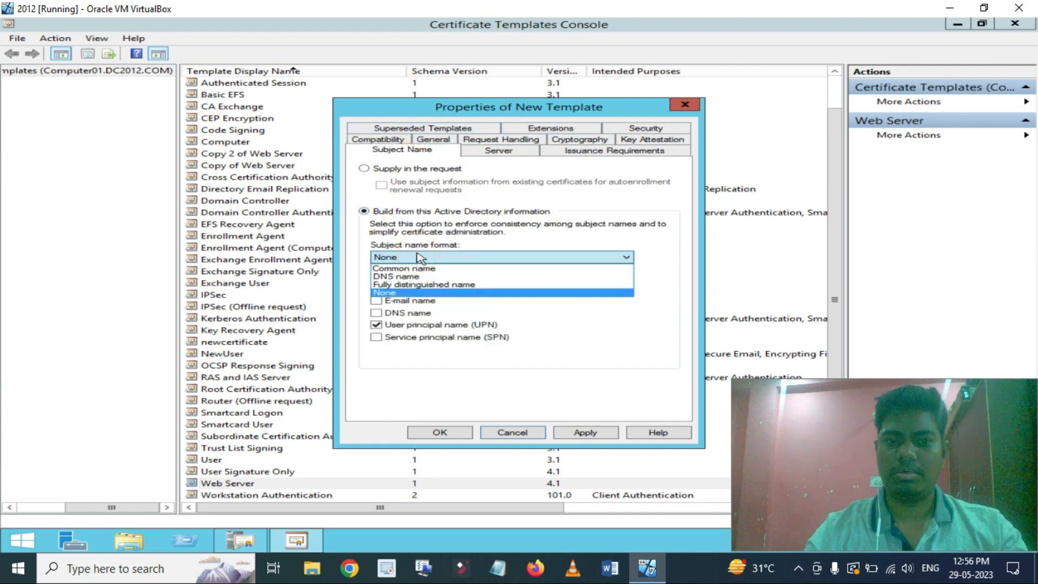
{"action": "left_click", "coordinate": [413, 268]}
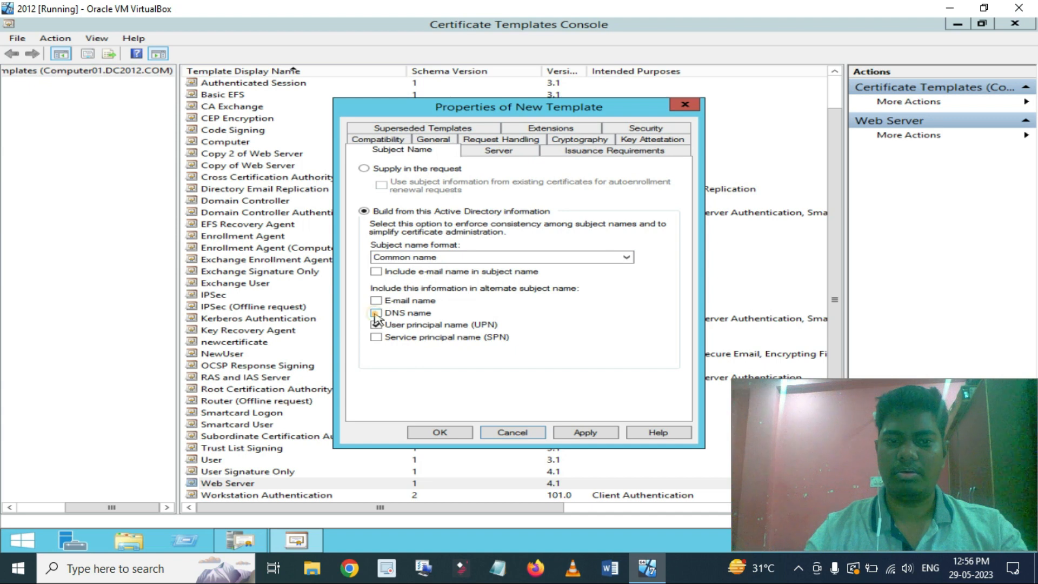
{"action": "left_click", "coordinate": [375, 313]}
{"action": "left_click", "coordinate": [376, 325]}
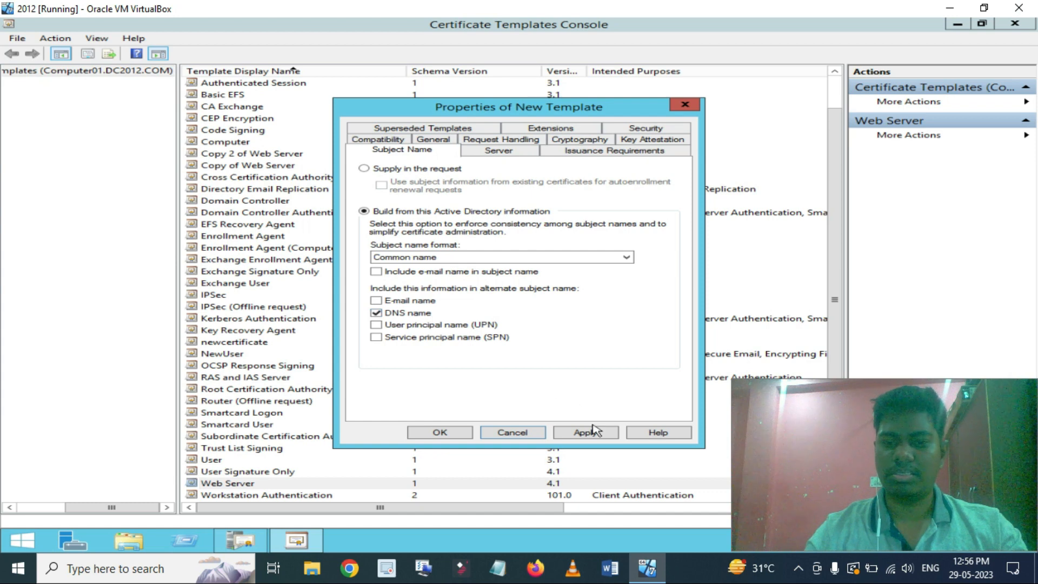
{"action": "left_click", "coordinate": [651, 130]}
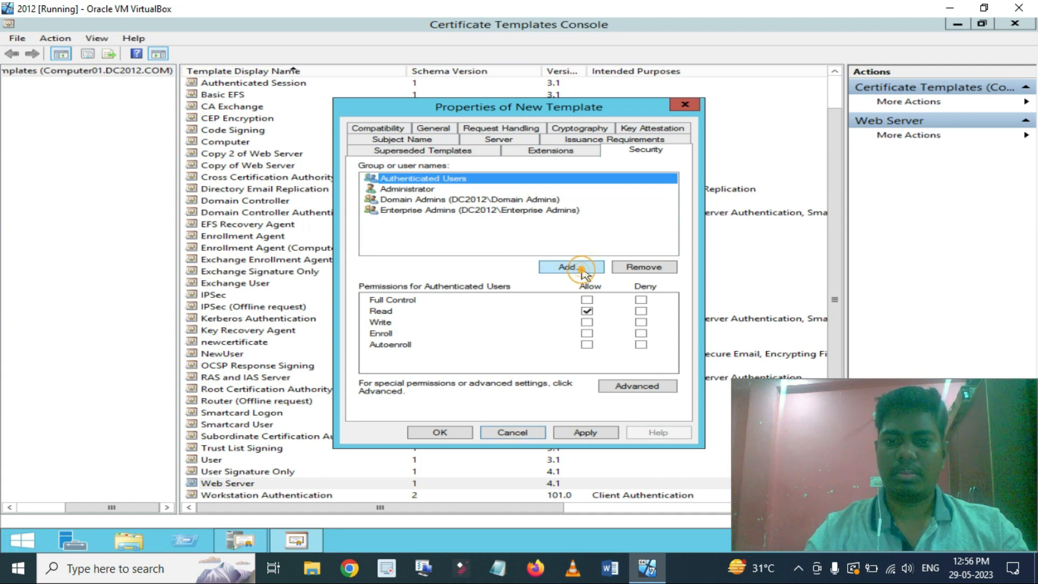
Add the computer COMPUTER01 to the template's security permissions.
{"action": "left_click", "coordinate": [572, 269]}
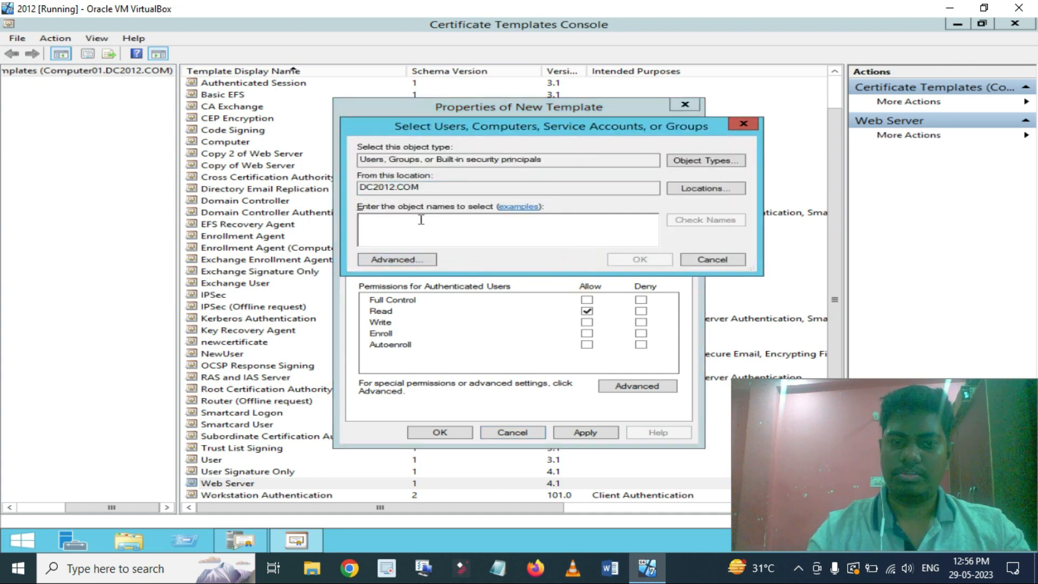
{"action": "type", "text": "compu"}
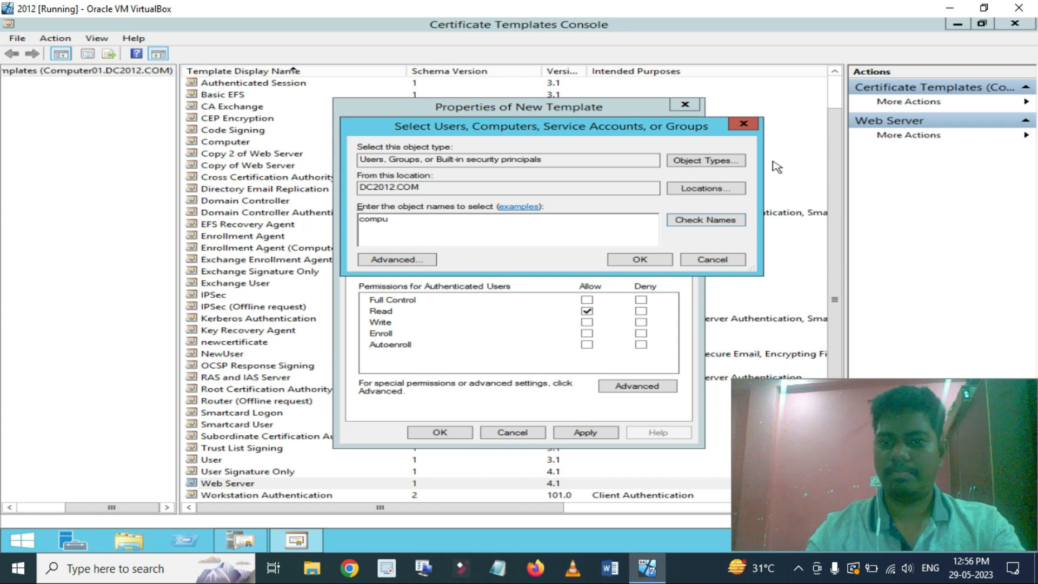
{"action": "left_click", "coordinate": [723, 159]}
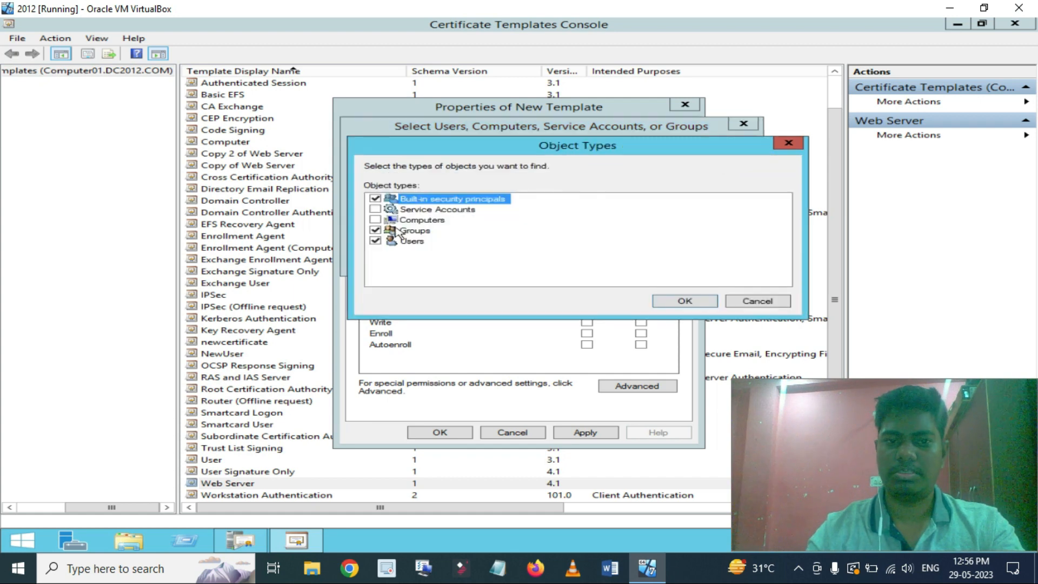
{"action": "left_click", "coordinate": [415, 220]}
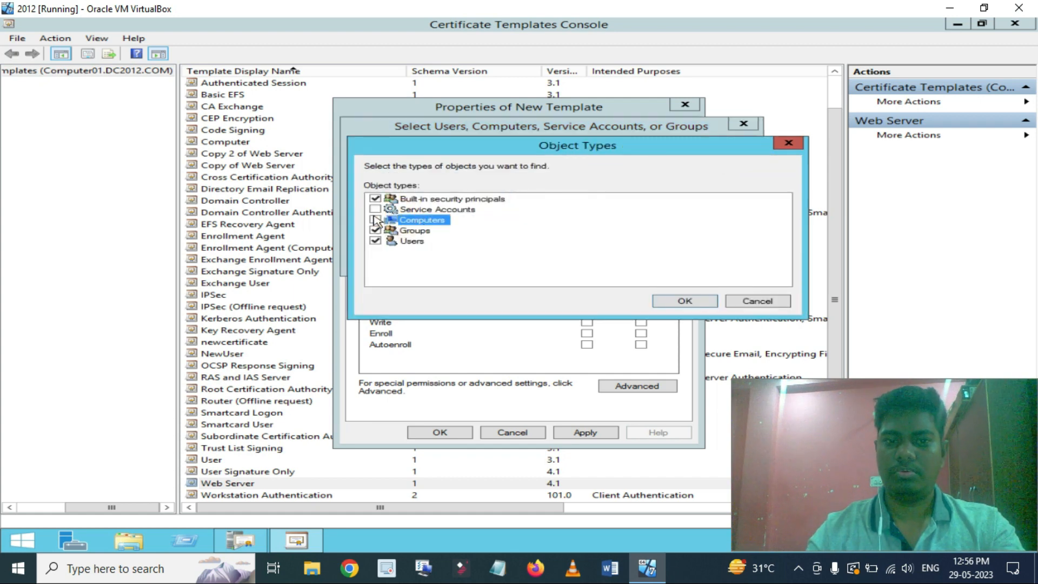
{"action": "left_click", "coordinate": [375, 219]}
{"action": "left_click", "coordinate": [673, 302]}
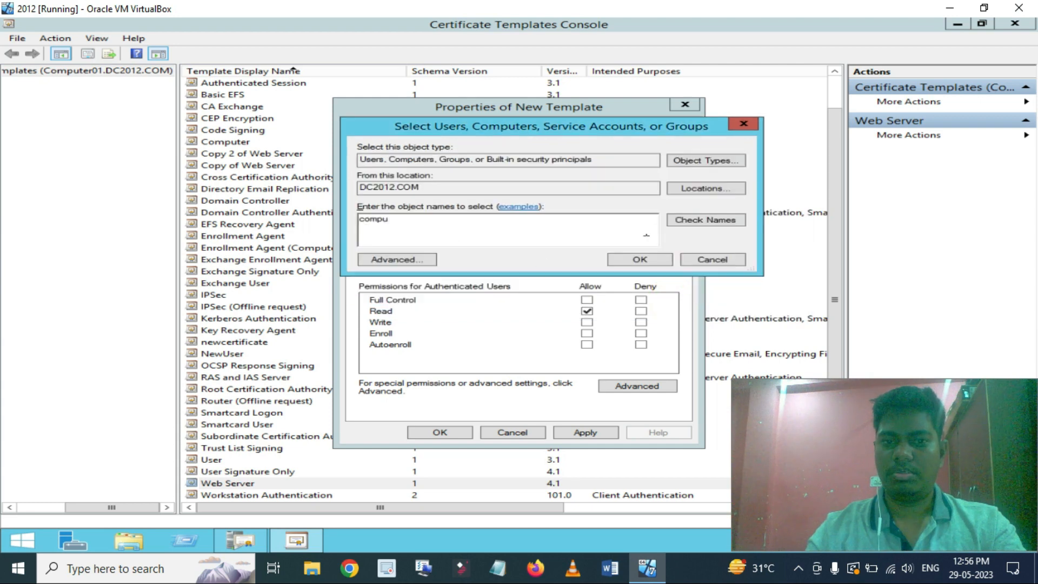
{"action": "left_click", "coordinate": [695, 224]}
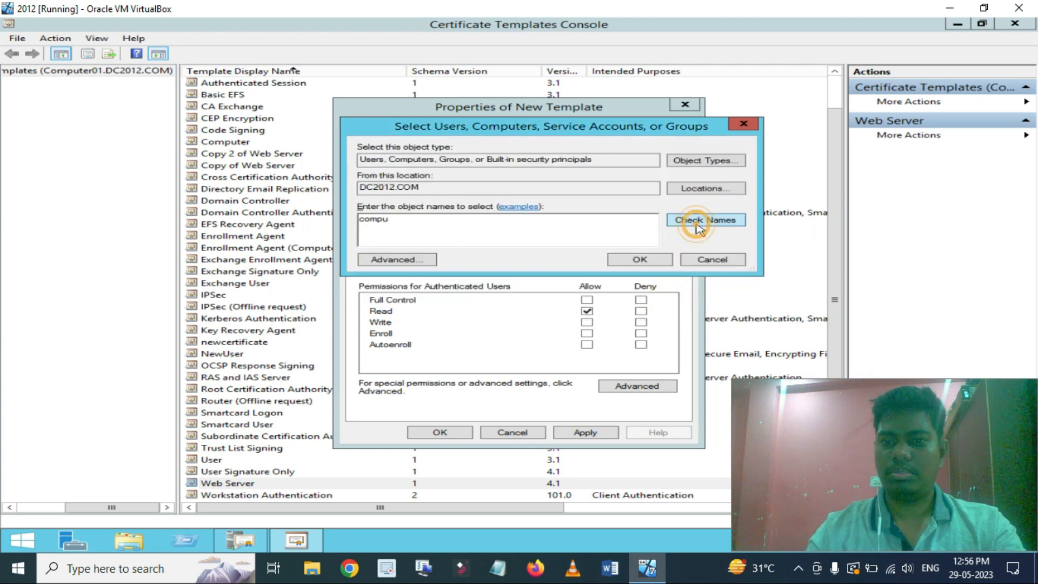
{"action": "left_click", "coordinate": [615, 260]}
Allow COMPUTER01 to Enroll and save the SSL_ADFS template.
{"action": "left_click", "coordinate": [587, 333]}
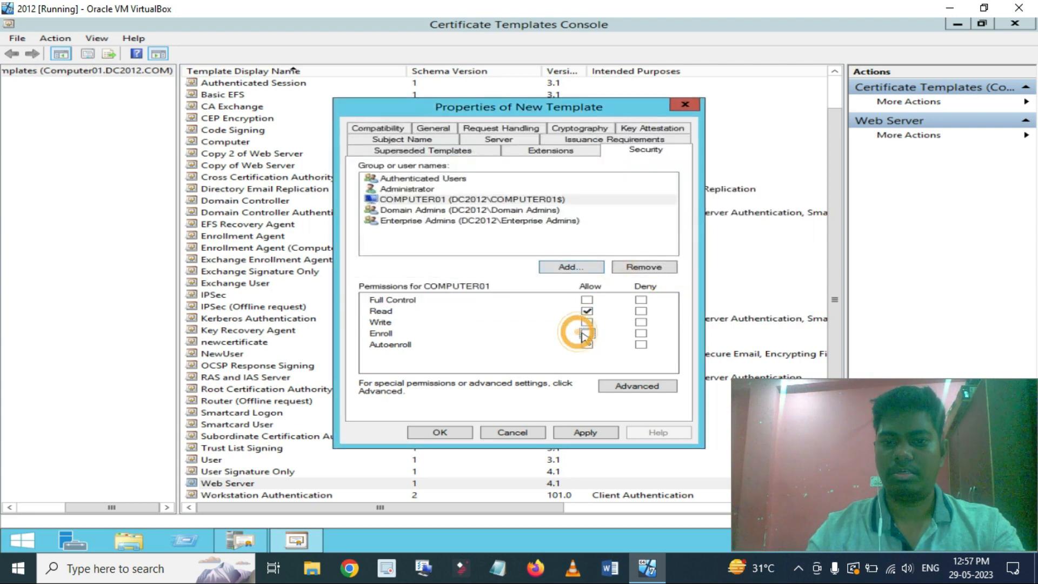
{"action": "left_click", "coordinate": [578, 432]}
{"action": "left_click", "coordinate": [459, 432]}
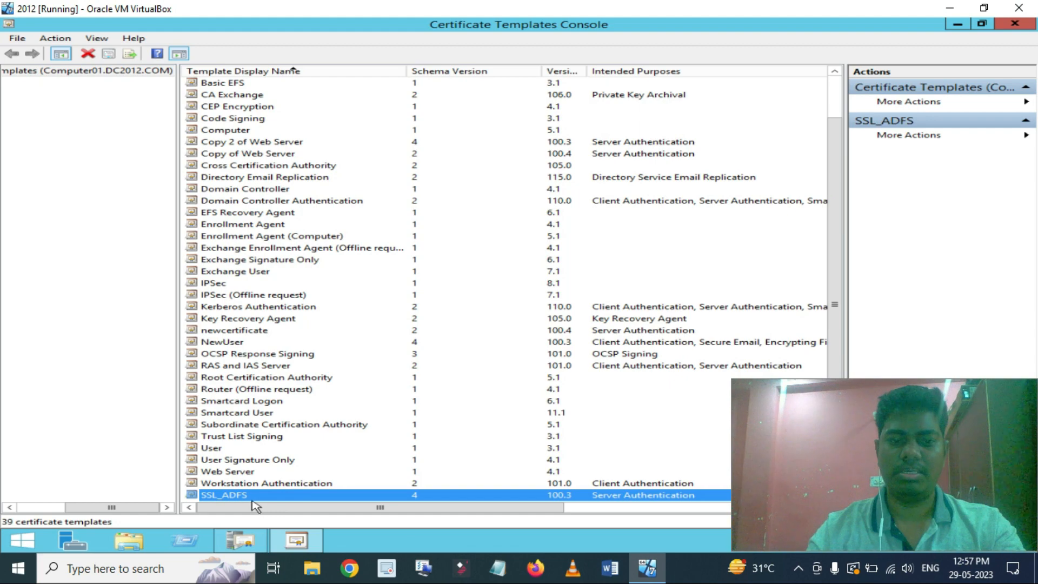
Close the Certificate Templates Console, check AdminCA's empty Issued Certificates, and reopen its Certificate Templates.
{"action": "scroll", "coordinate": [267, 224], "scroll_direction": "up", "scroll_amount": 2}
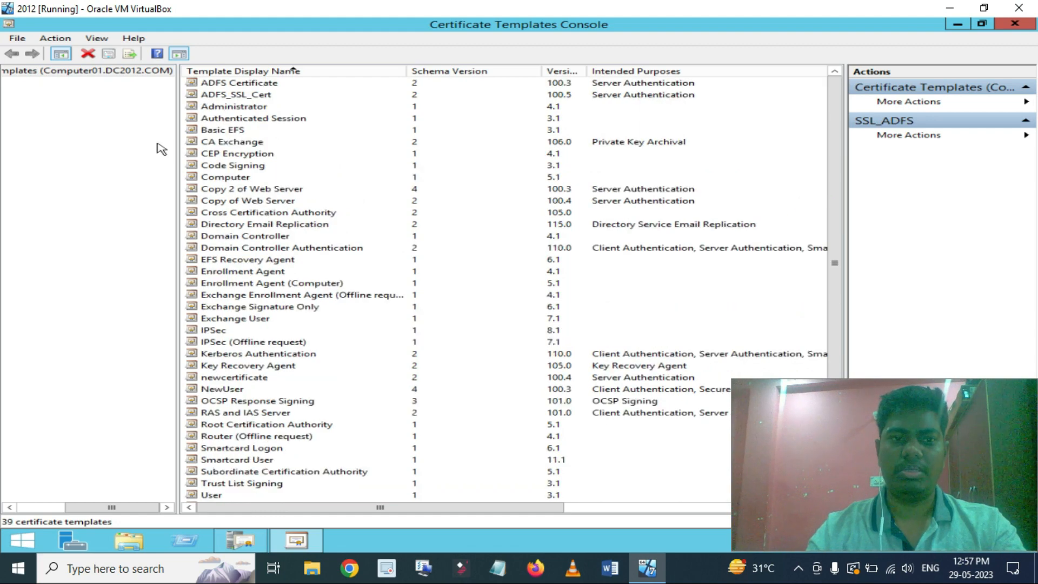
{"action": "left_click", "coordinate": [1015, 24]}
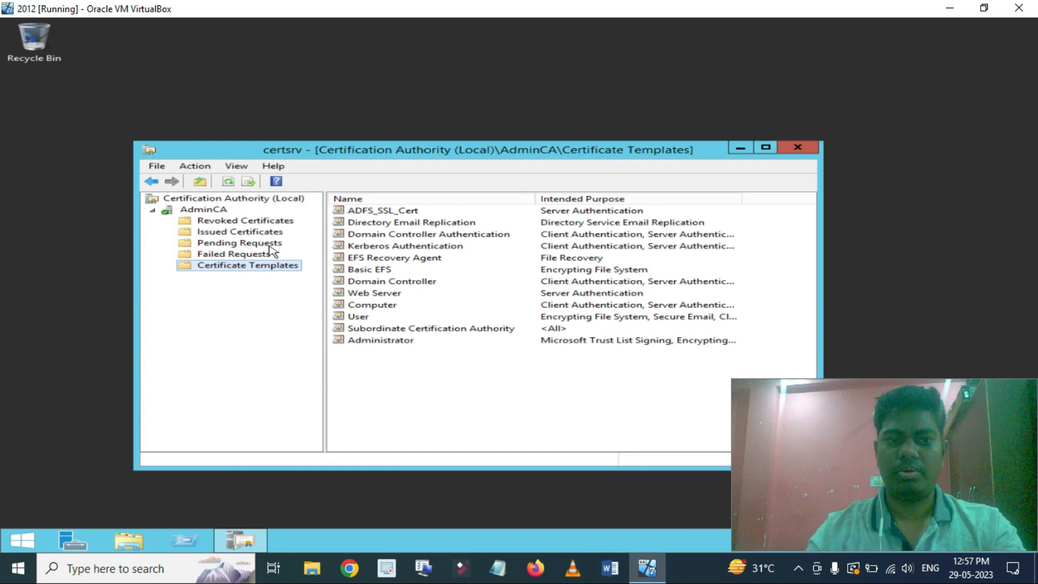
{"action": "left_click", "coordinate": [252, 234]}
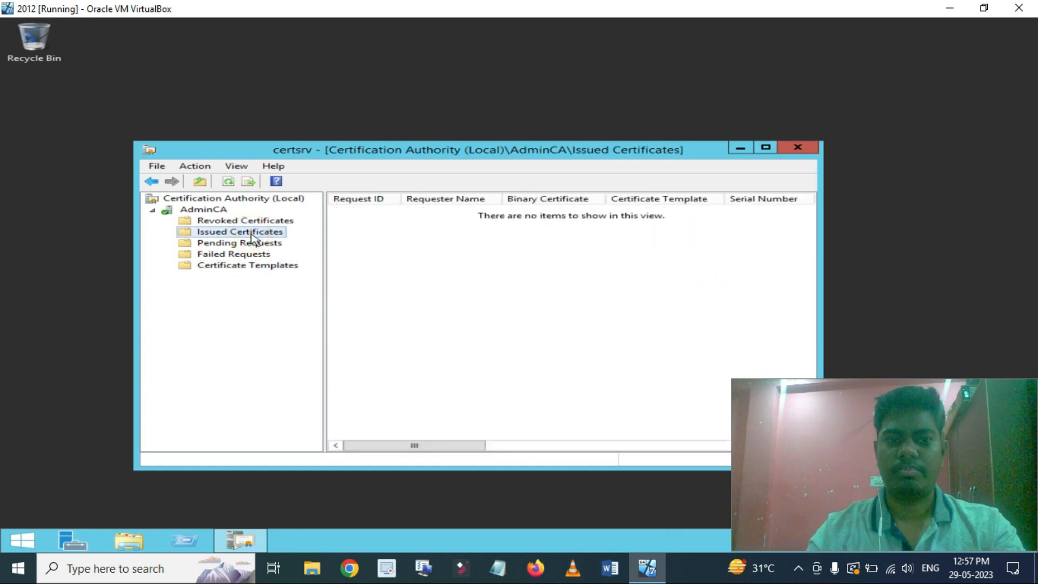
{"action": "left_click", "coordinate": [231, 266]}
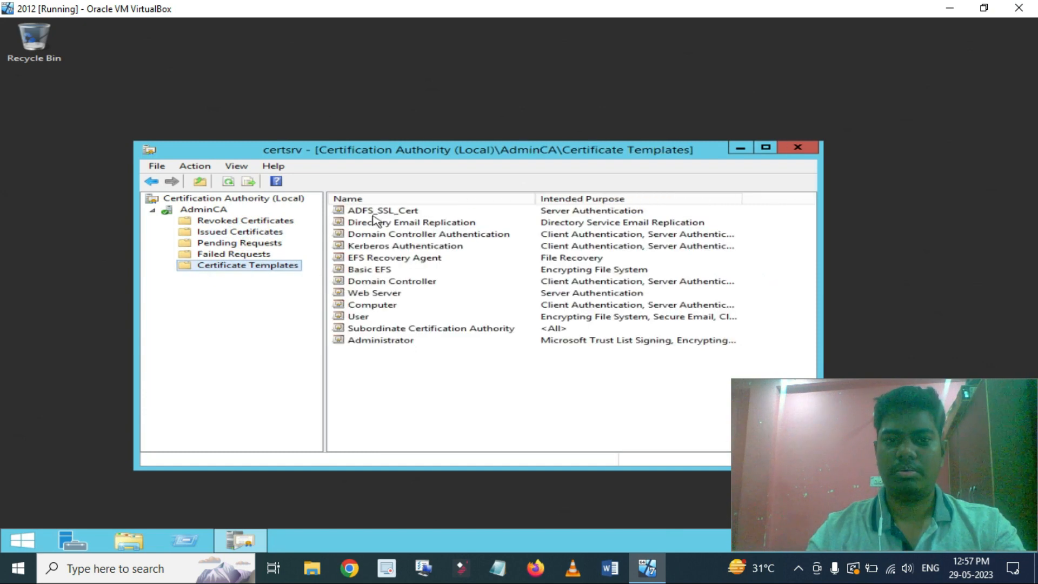
{"action": "right_click", "coordinate": [374, 216]}
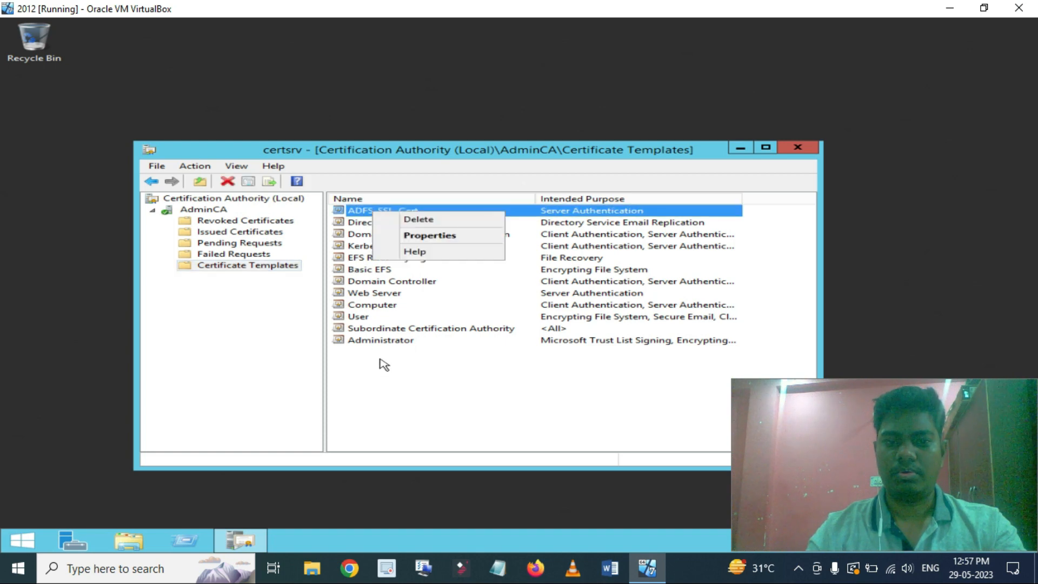
{"action": "left_click", "coordinate": [280, 330]}
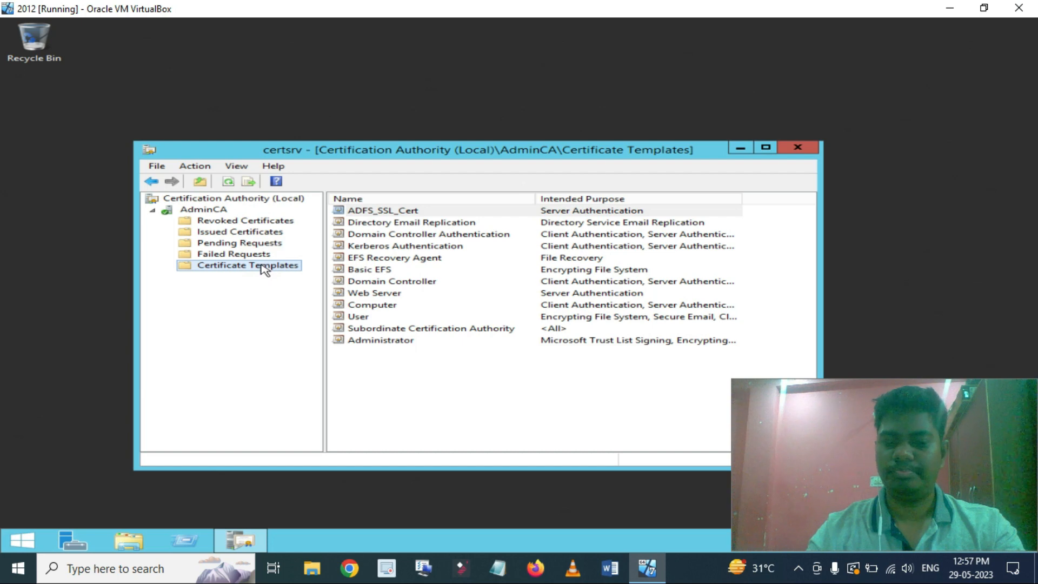
{"action": "right_click", "coordinate": [263, 268]}
Start a New Certificate Template to Issue on AdminCA's Certificate Templates folder.
{"action": "left_click", "coordinate": [314, 272]}
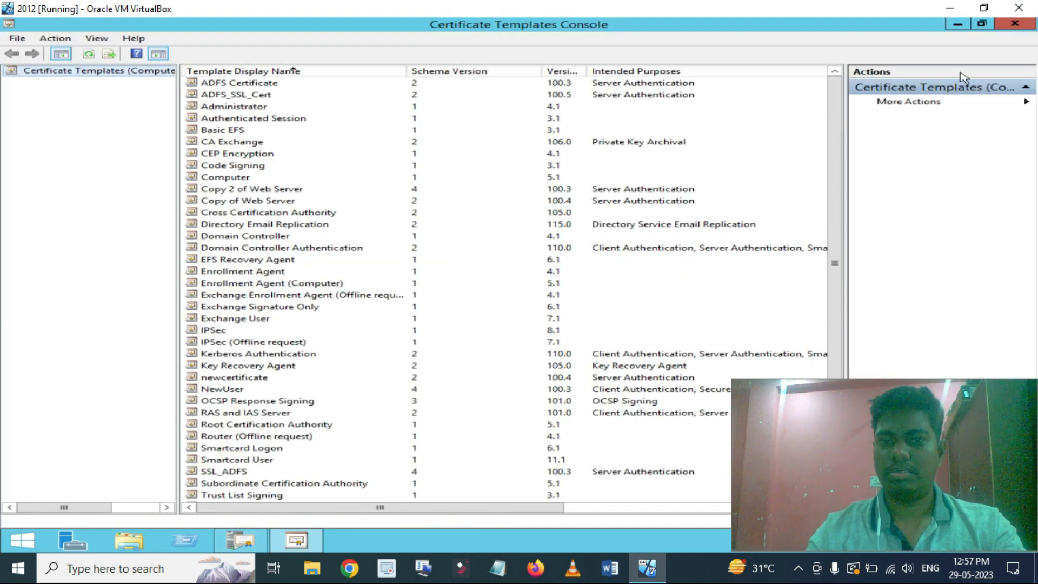
{"action": "left_click", "coordinate": [1017, 25]}
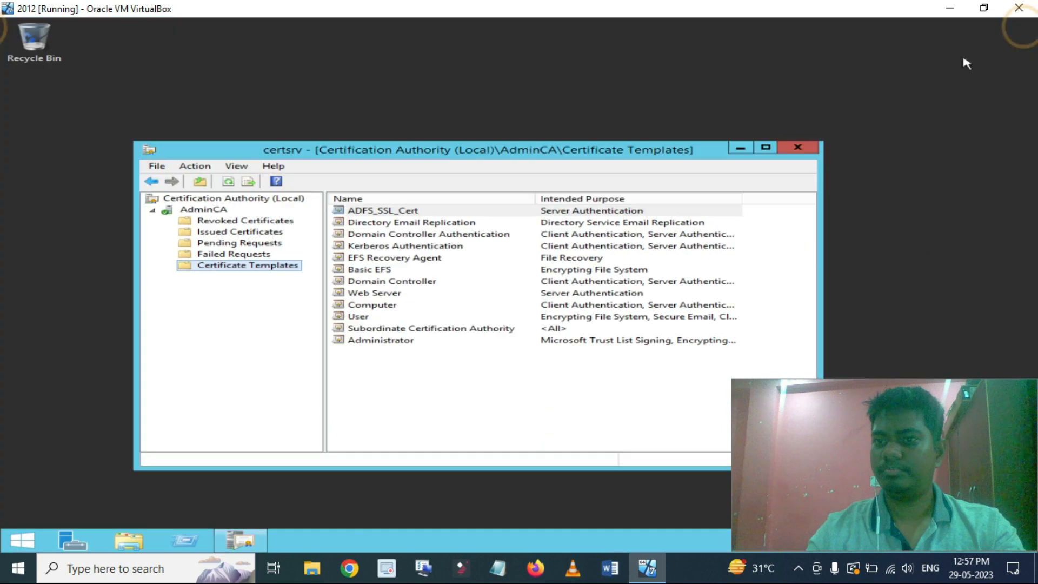
{"action": "right_click", "coordinate": [236, 268]}
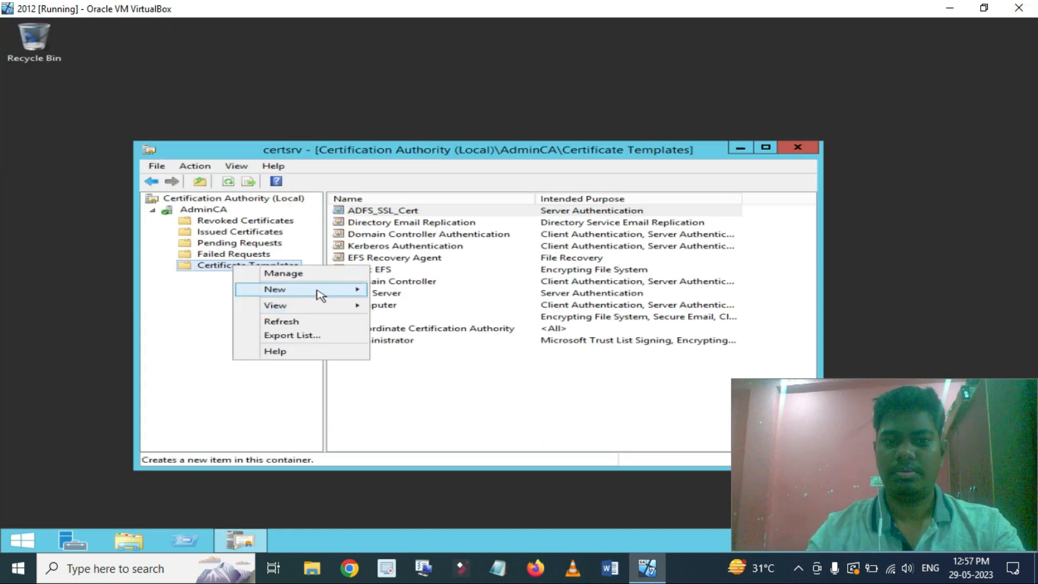
{"action": "mouse_move", "coordinate": [319, 290]}
{"action": "left_click", "coordinate": [454, 292]}
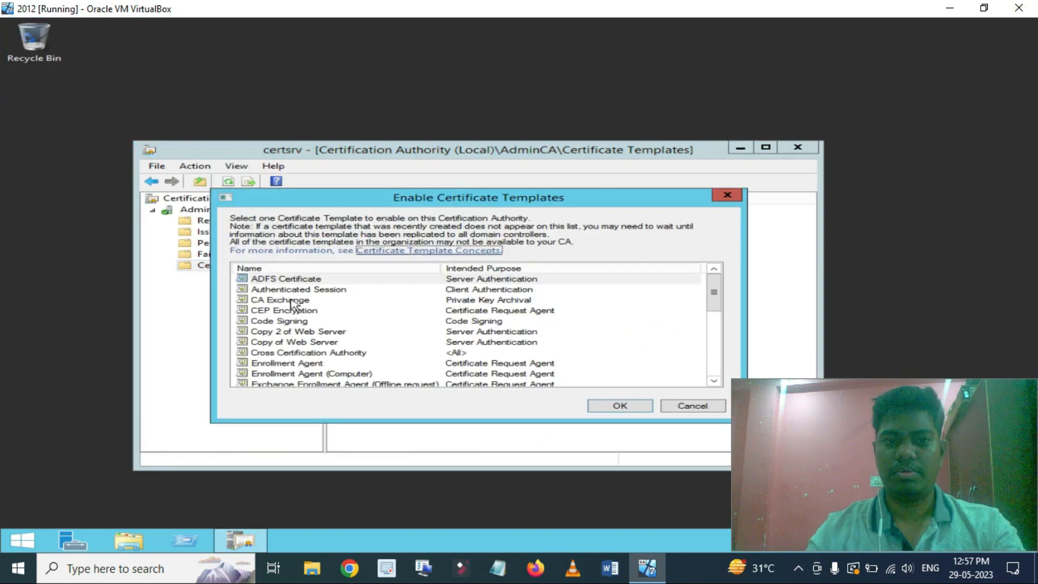
Enable SSL_ADFS for issuing, verify it is listed, and close certsrv.
{"action": "left_click", "coordinate": [278, 310]}
{"action": "scroll", "coordinate": [280, 312], "scroll_direction": "down", "scroll_amount": 5}
{"action": "left_click", "coordinate": [281, 320]}
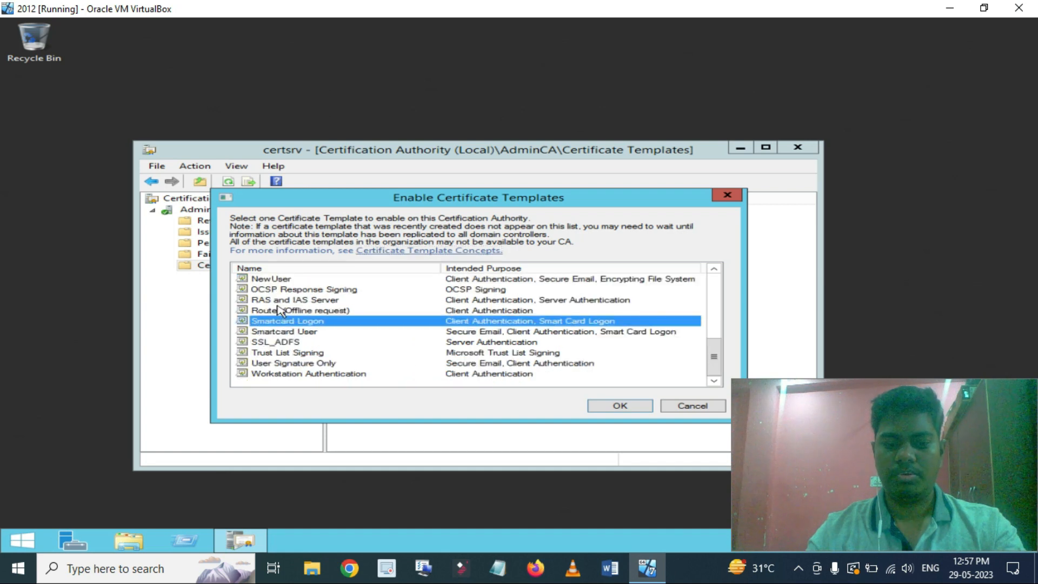
{"action": "left_click", "coordinate": [285, 332]}
{"action": "left_click", "coordinate": [287, 342]}
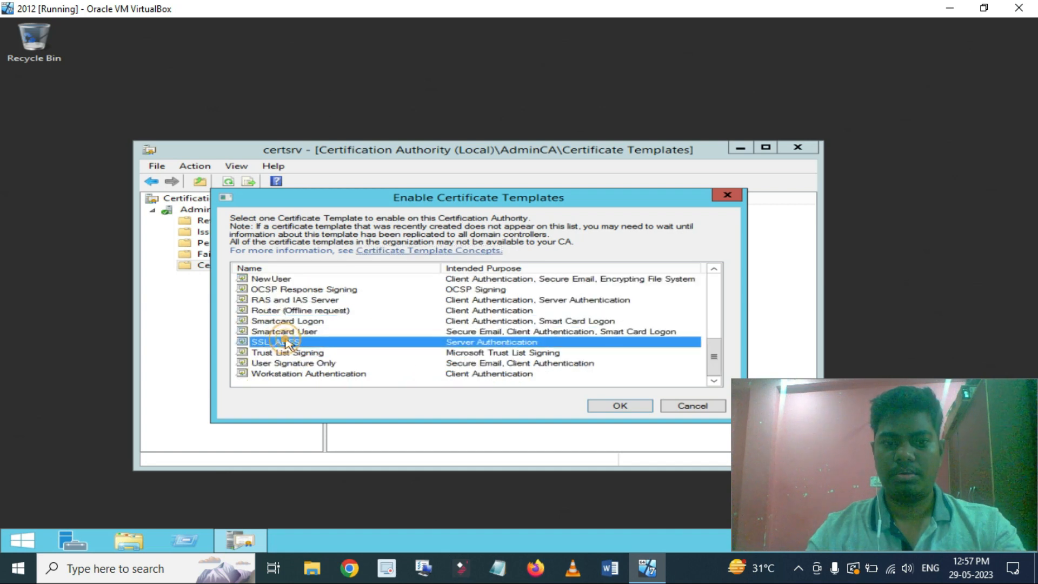
{"action": "left_click", "coordinate": [631, 406]}
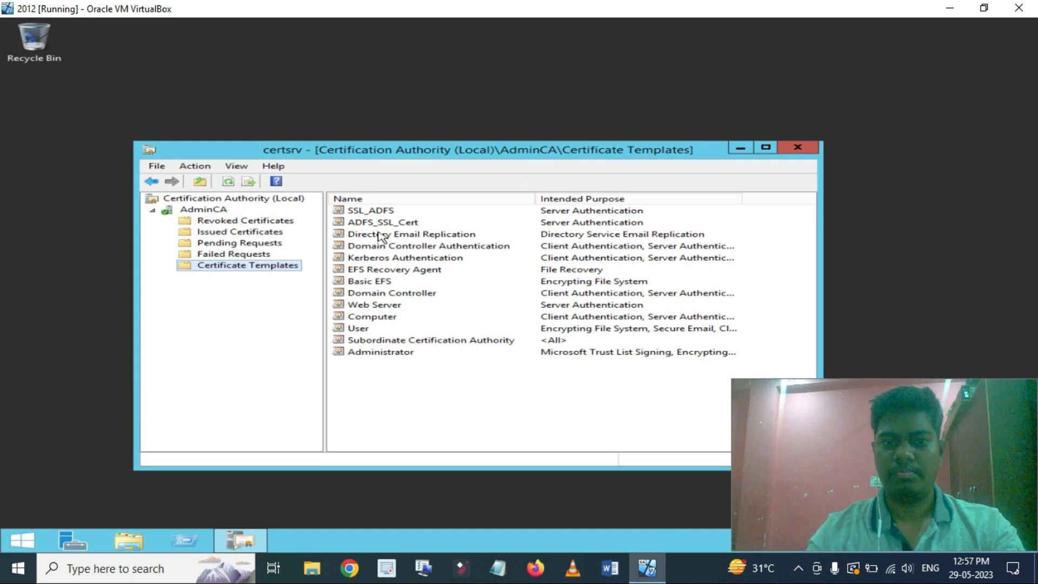
{"action": "left_click", "coordinate": [373, 212]}
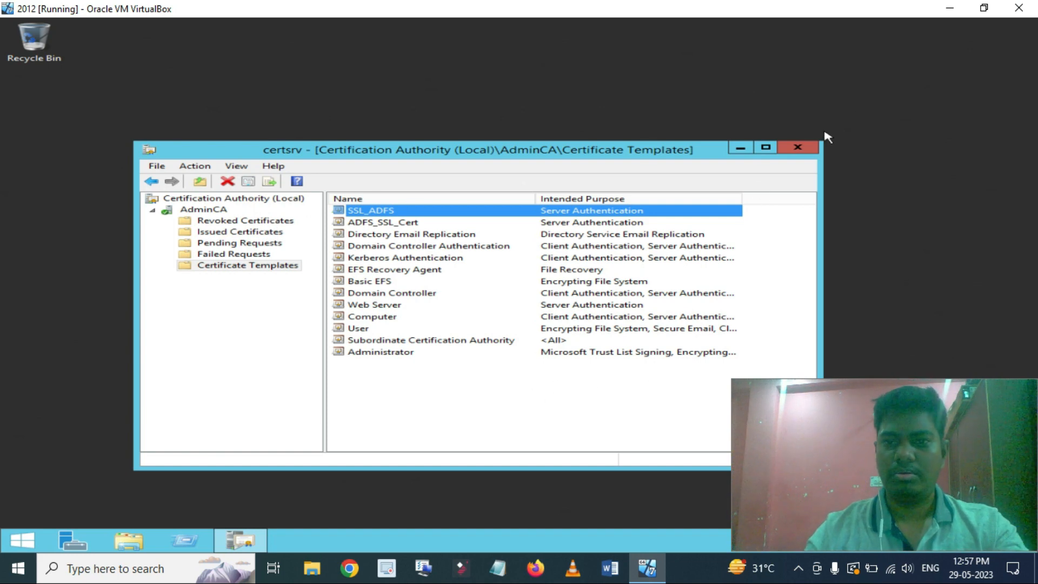
{"action": "left_click", "coordinate": [797, 147]}
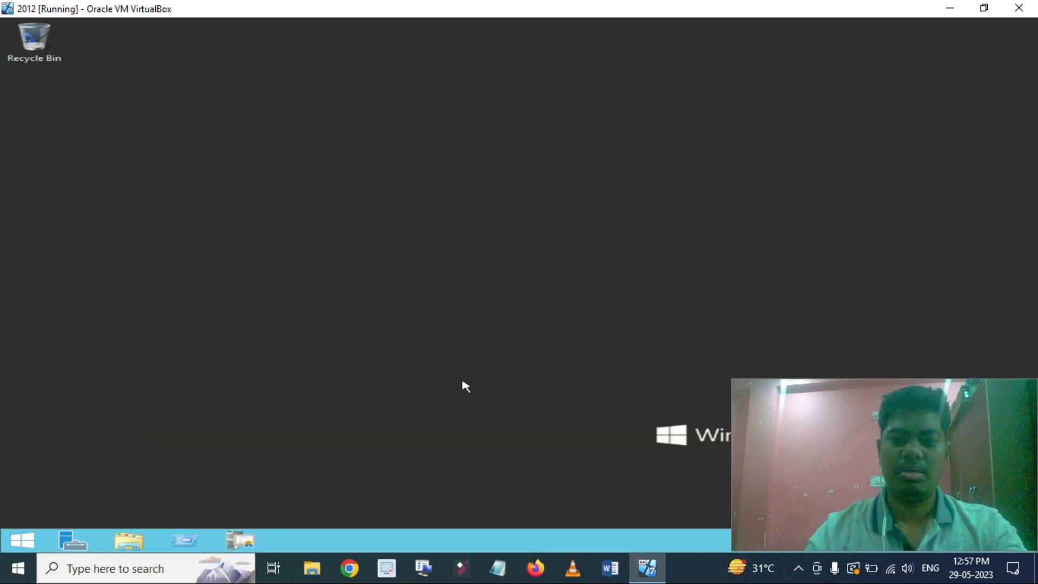
Launch a blank management console by running mmc.
{"action": "left_click", "coordinate": [184, 540]}
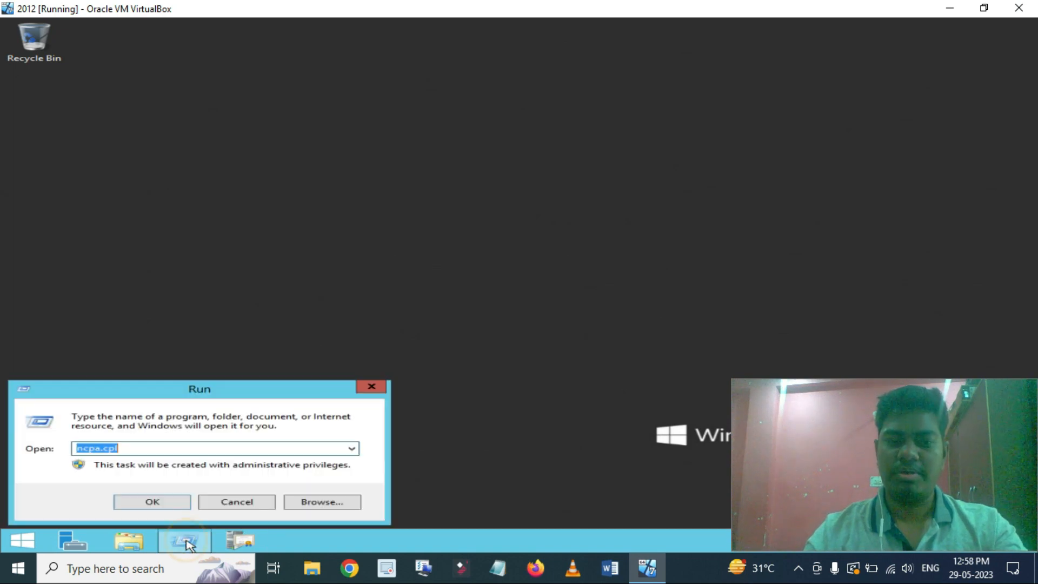
{"action": "type", "text": "mm"}
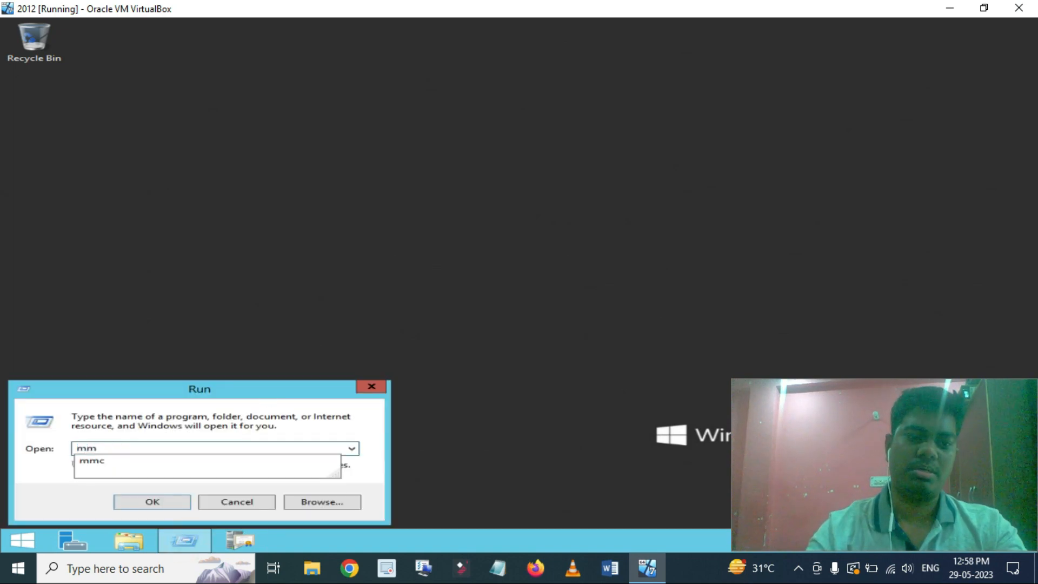
{"action": "key", "text": "Down"}
{"action": "key", "text": "Return"}
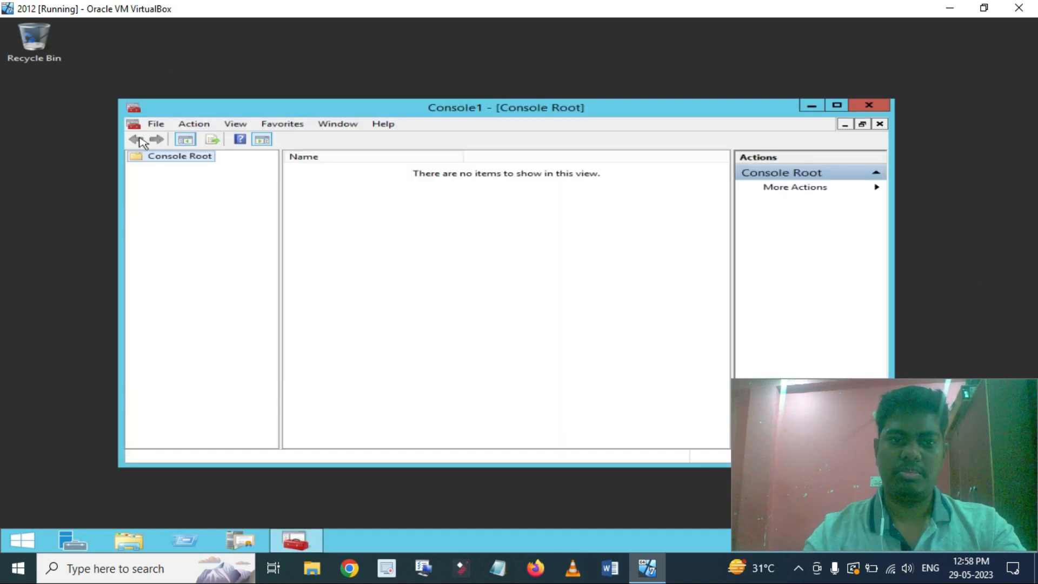
Add the Certificates snap-in for the Local computer account.
{"action": "left_click", "coordinate": [156, 125]}
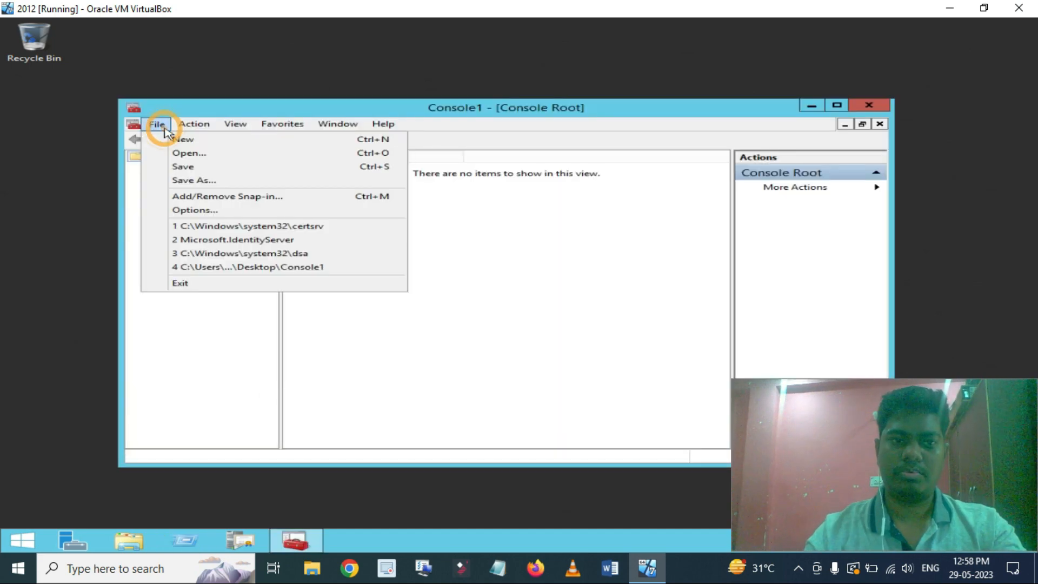
{"action": "left_click", "coordinate": [203, 196]}
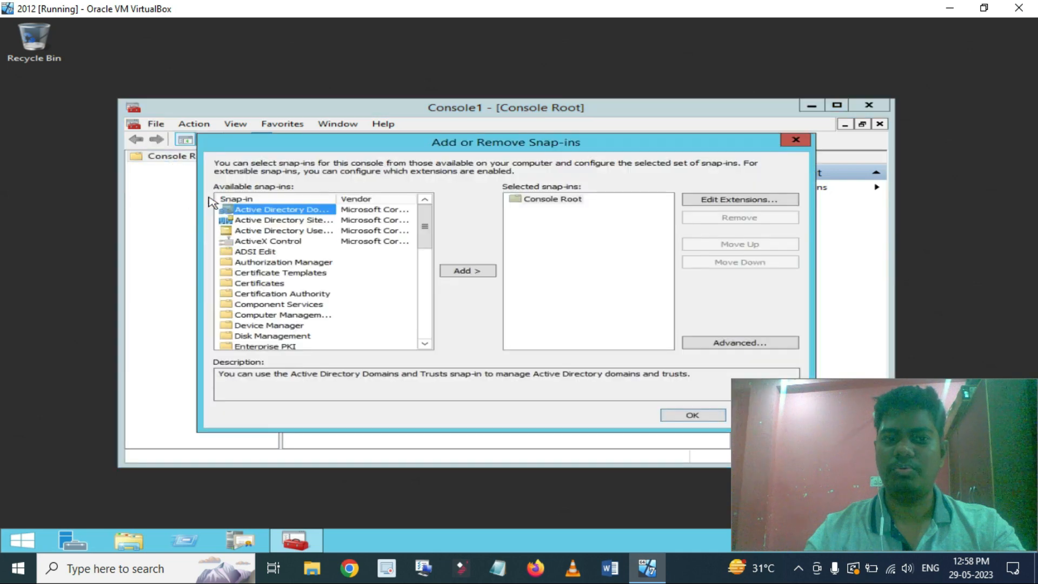
{"action": "scroll", "coordinate": [292, 281], "scroll_direction": "down", "scroll_amount": 6}
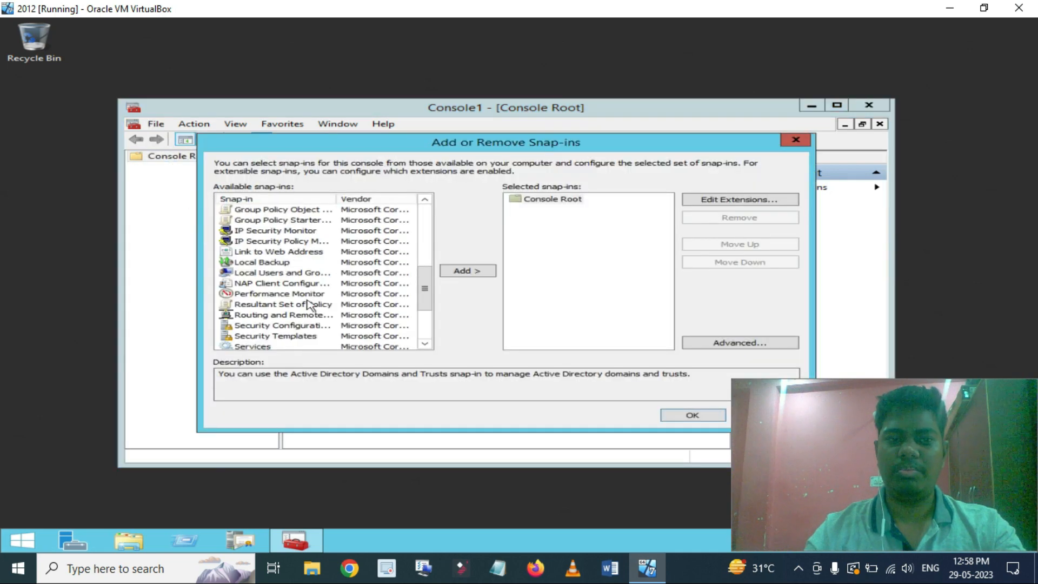
{"action": "scroll", "coordinate": [299, 264], "scroll_direction": "down", "scroll_amount": 3}
{"action": "scroll", "coordinate": [298, 264], "scroll_direction": "up", "scroll_amount": 4}
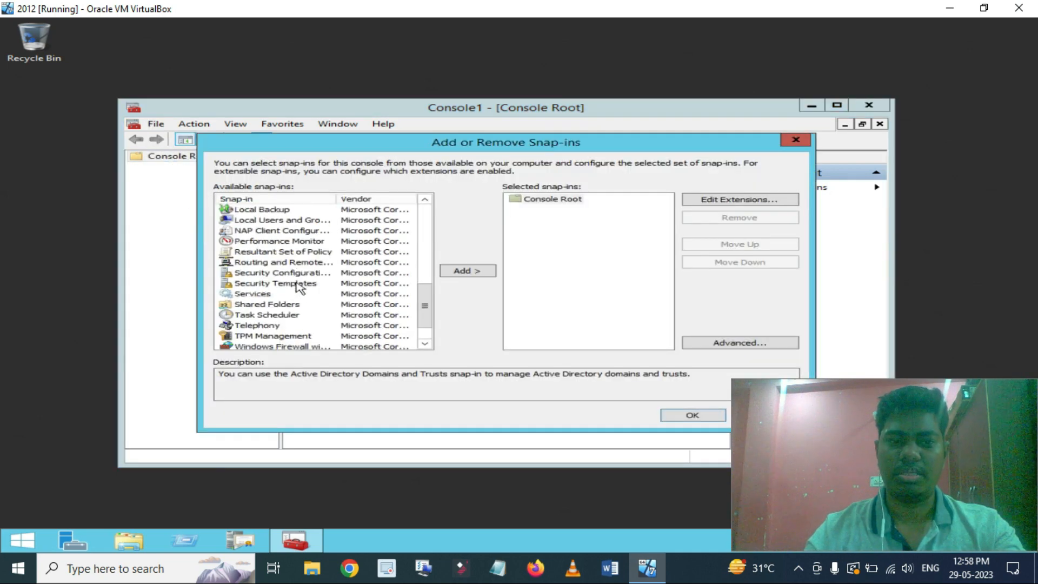
{"action": "scroll", "coordinate": [265, 240], "scroll_direction": "up", "scroll_amount": 3}
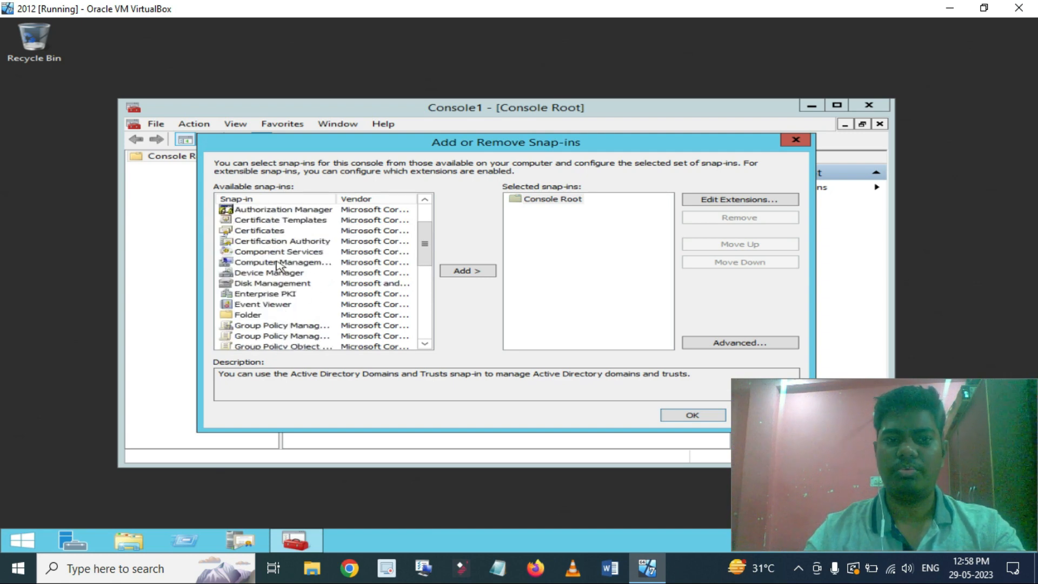
{"action": "double_click", "coordinate": [257, 233]}
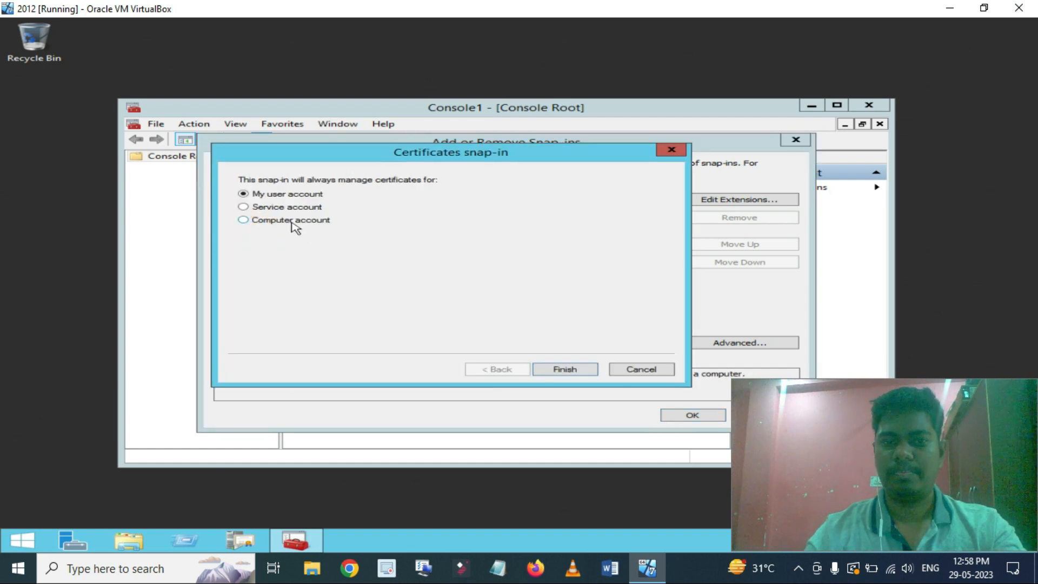
{"action": "left_click", "coordinate": [292, 221]}
{"action": "left_click", "coordinate": [578, 369]}
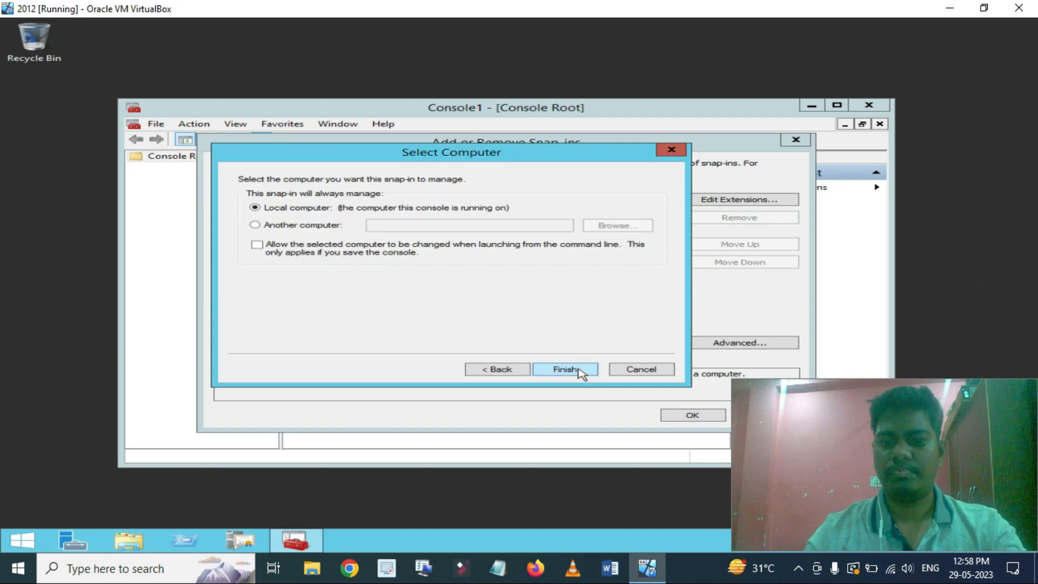
{"action": "left_click", "coordinate": [577, 370]}
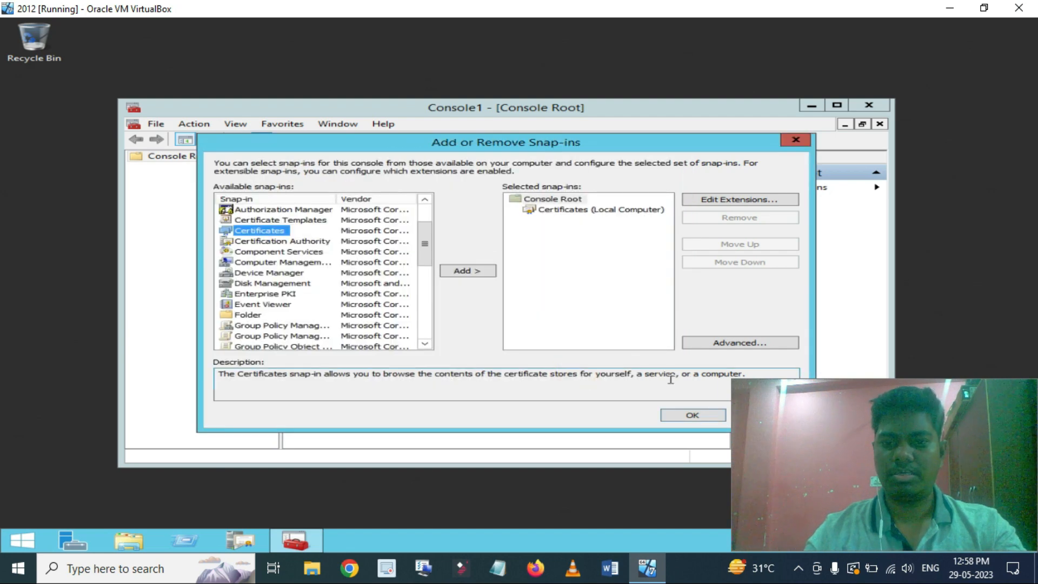
{"action": "left_click", "coordinate": [691, 414]}
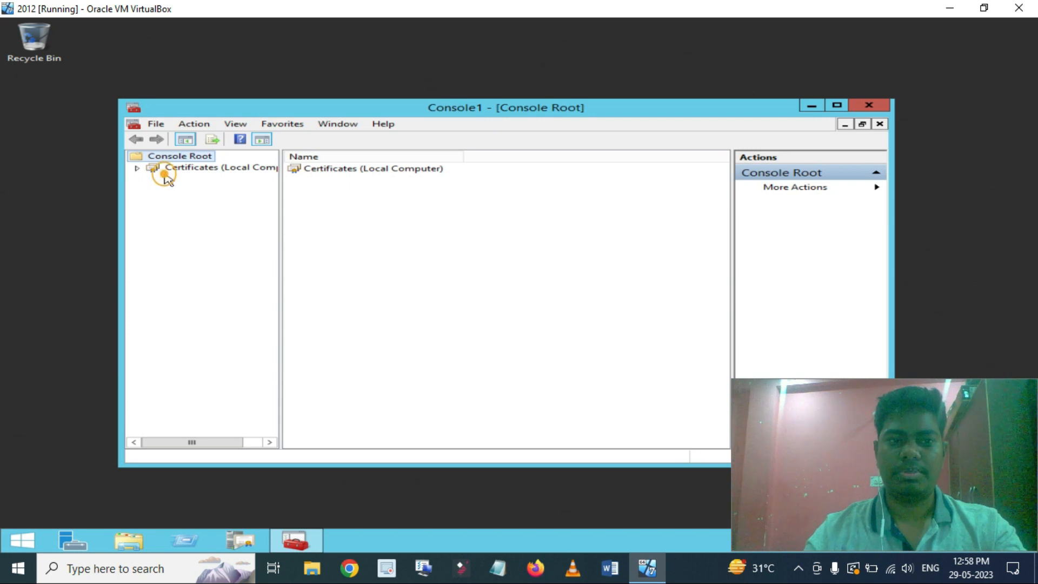
Navigate to Certificates (Local Computer) > Personal > Certificates.
{"action": "double_click", "coordinate": [169, 170]}
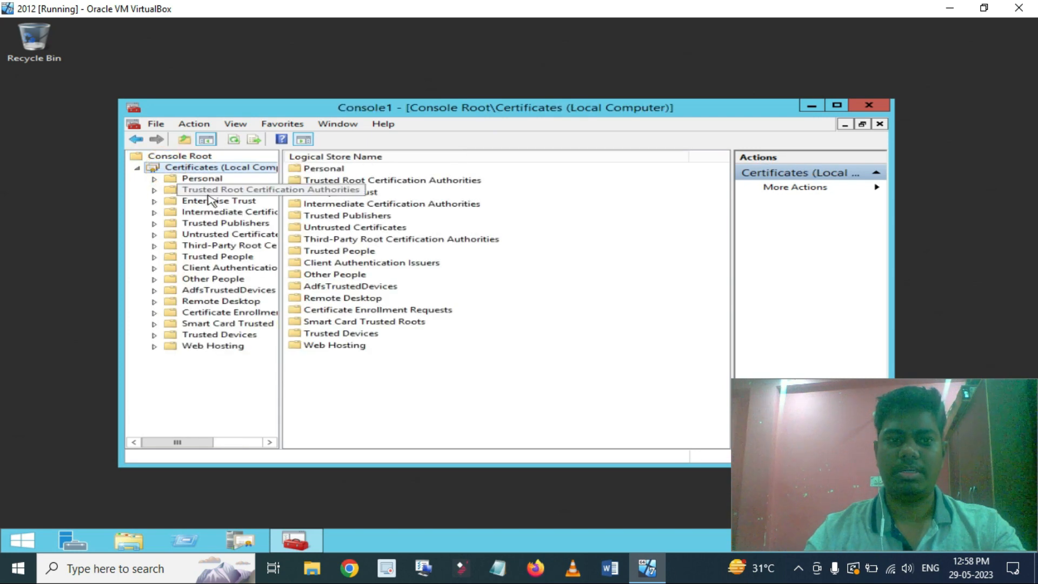
{"action": "left_click", "coordinate": [205, 183]}
{"action": "double_click", "coordinate": [205, 182]}
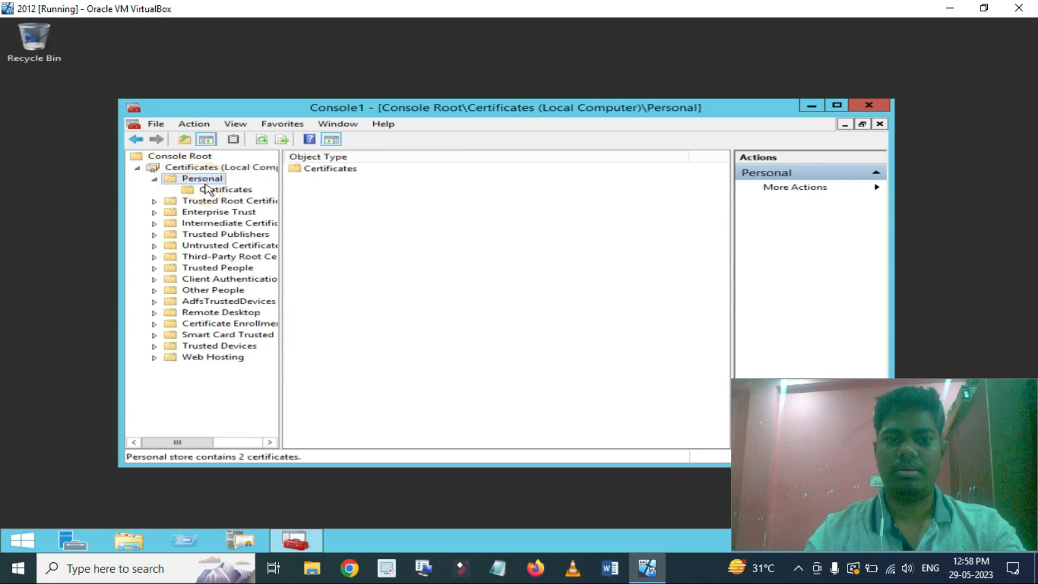
{"action": "left_click", "coordinate": [223, 192]}
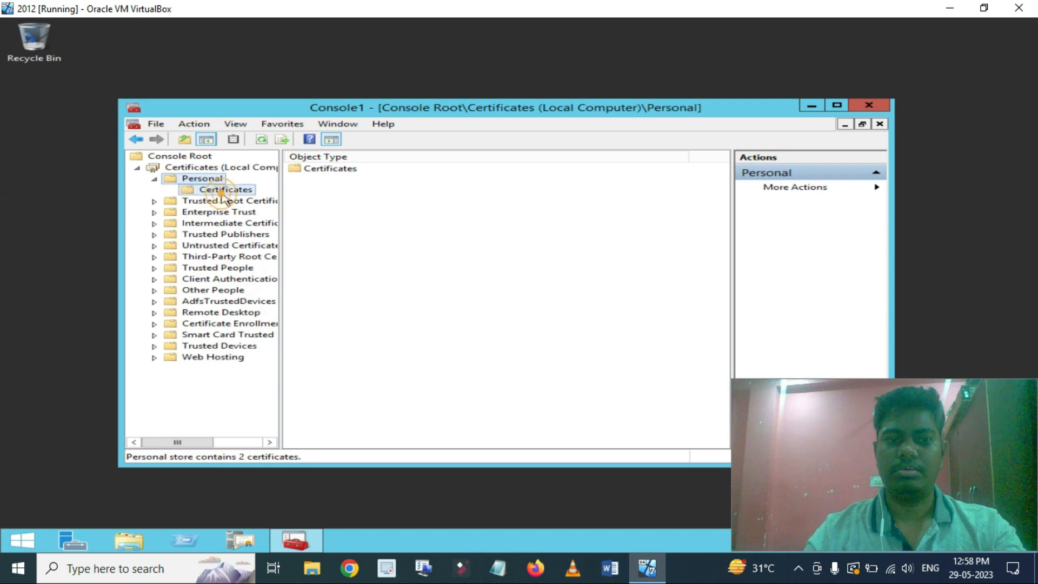
{"action": "left_click", "coordinate": [438, 213]}
{"action": "left_click", "coordinate": [413, 438]}
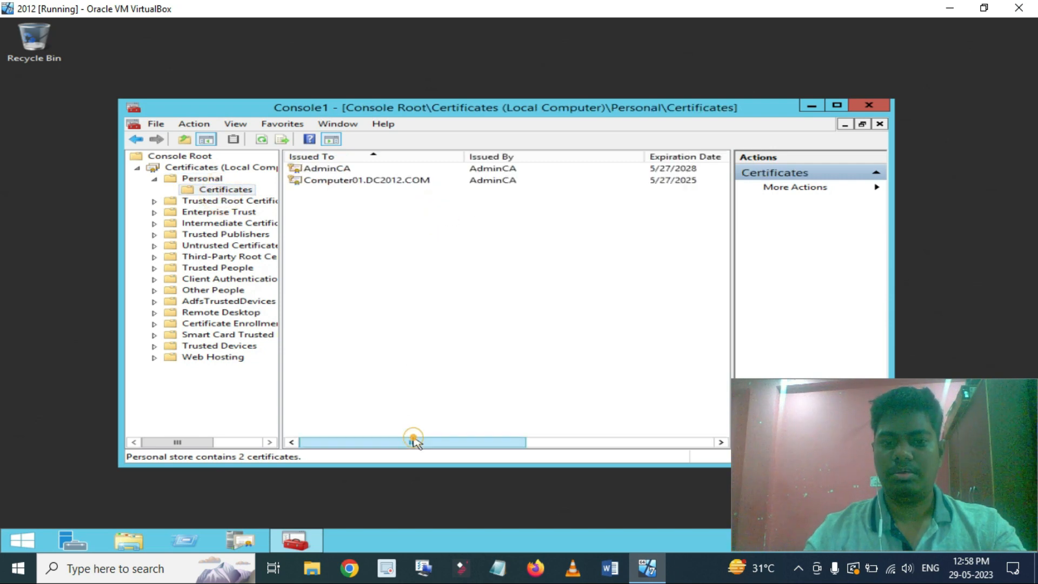
{"action": "left_click_drag", "start_coordinate": [413, 438], "coordinate": [389, 445]}
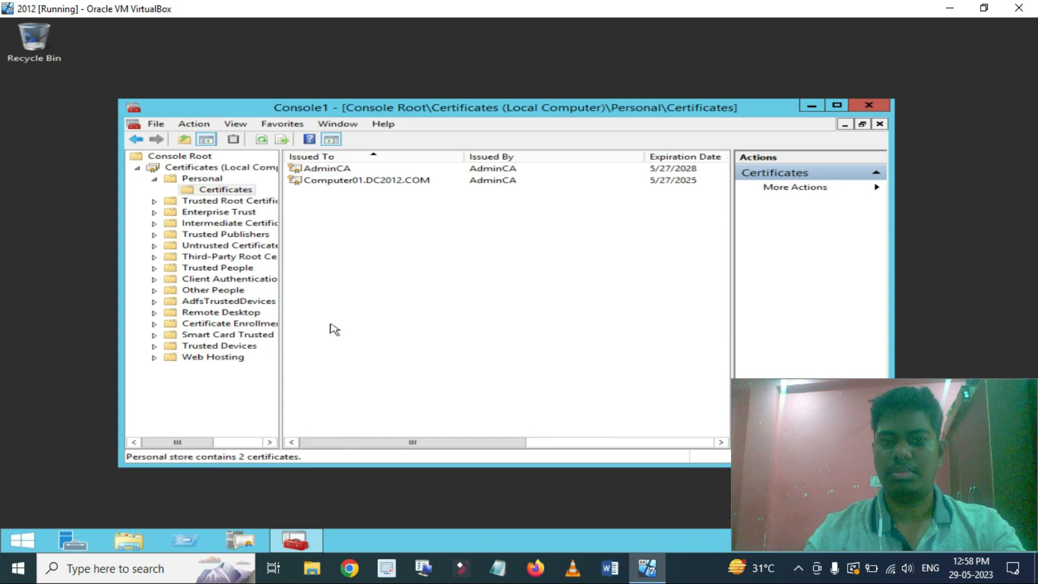
Delete the AdminCA and Computer01.DC2012.COM certificates from the Personal store.
{"action": "left_click_drag", "start_coordinate": [341, 257], "coordinate": [354, 163]}
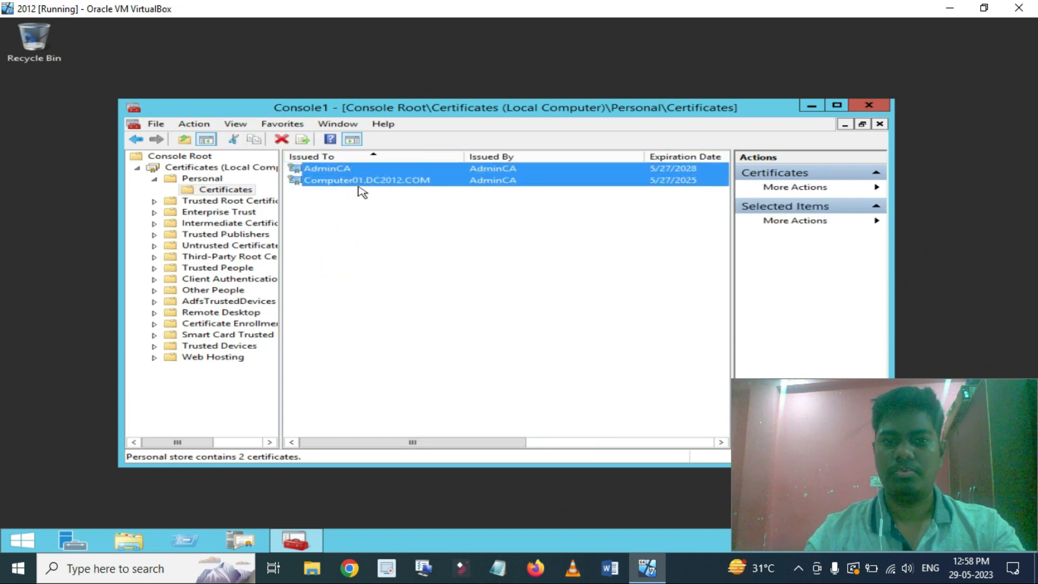
{"action": "key", "text": "Delete"}
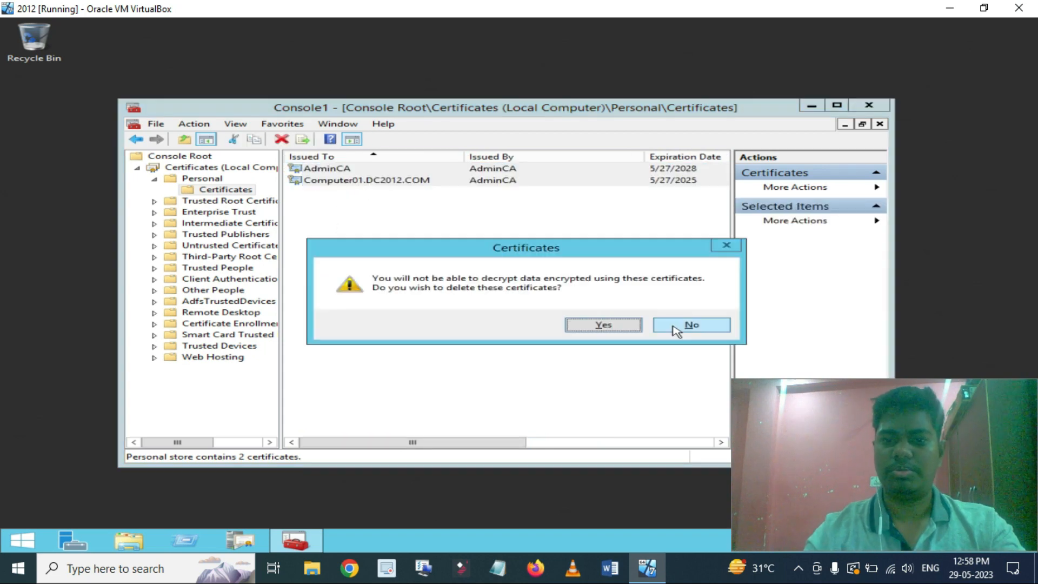
{"action": "left_click", "coordinate": [616, 326]}
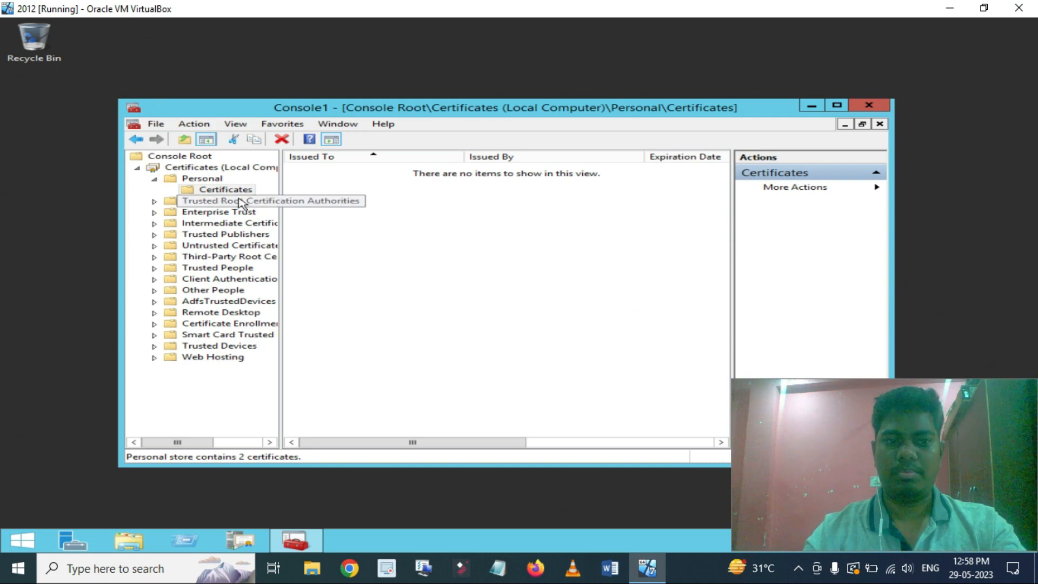
{"action": "left_click", "coordinate": [233, 189]}
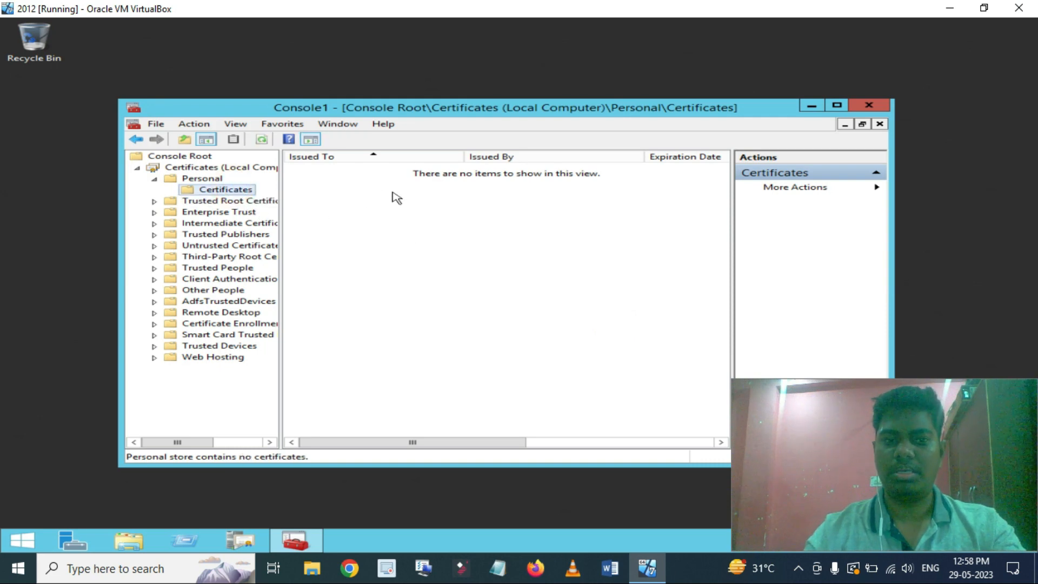
Request a new certificate using the SSL_ADFS template and finish enrollment.
{"action": "right_click", "coordinate": [348, 206]}
{"action": "mouse_move", "coordinate": [461, 211]}
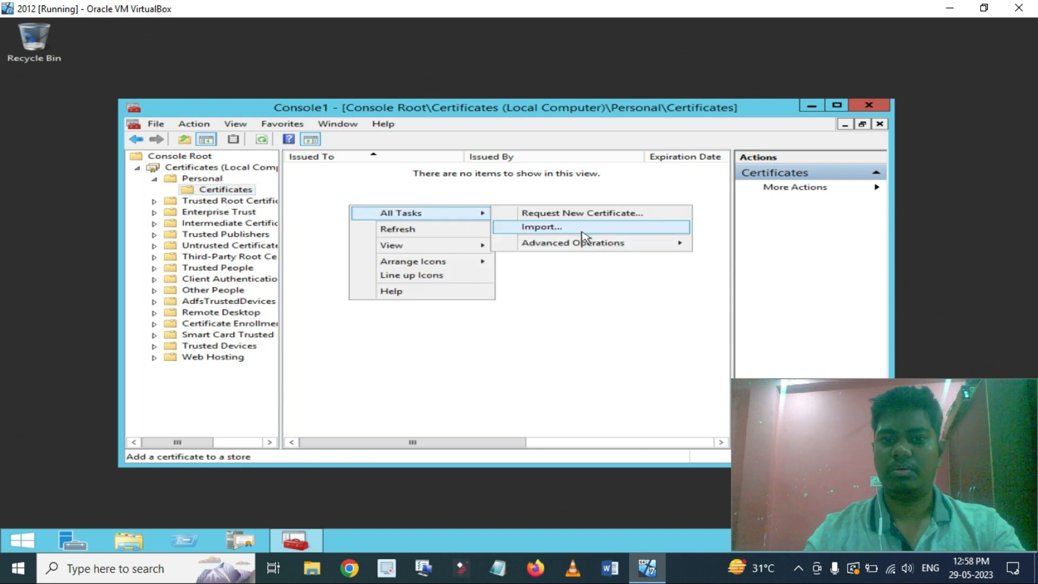
{"action": "left_click", "coordinate": [567, 213]}
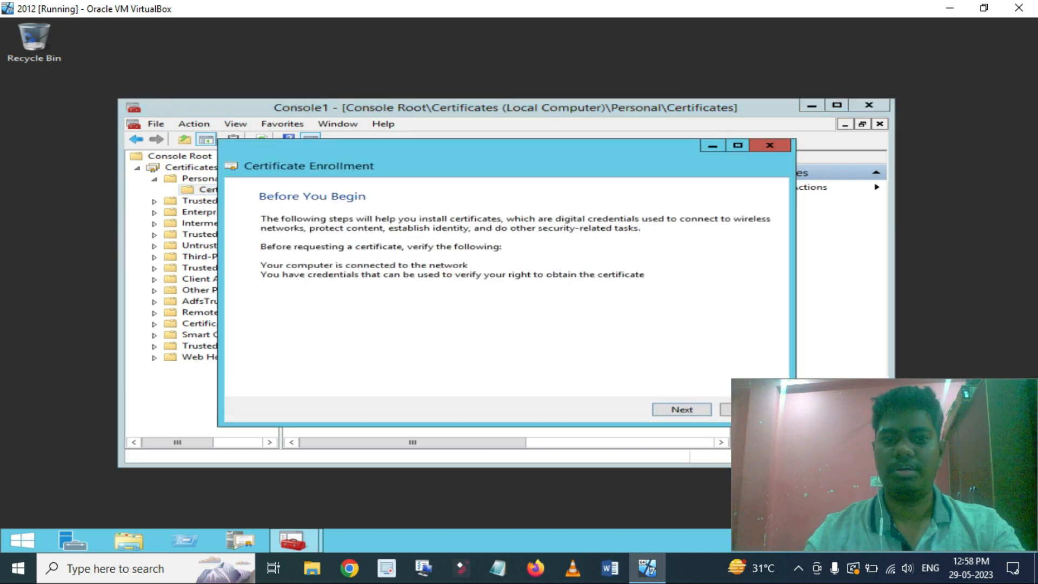
{"action": "left_click", "coordinate": [675, 412]}
{"action": "left_click", "coordinate": [670, 409]}
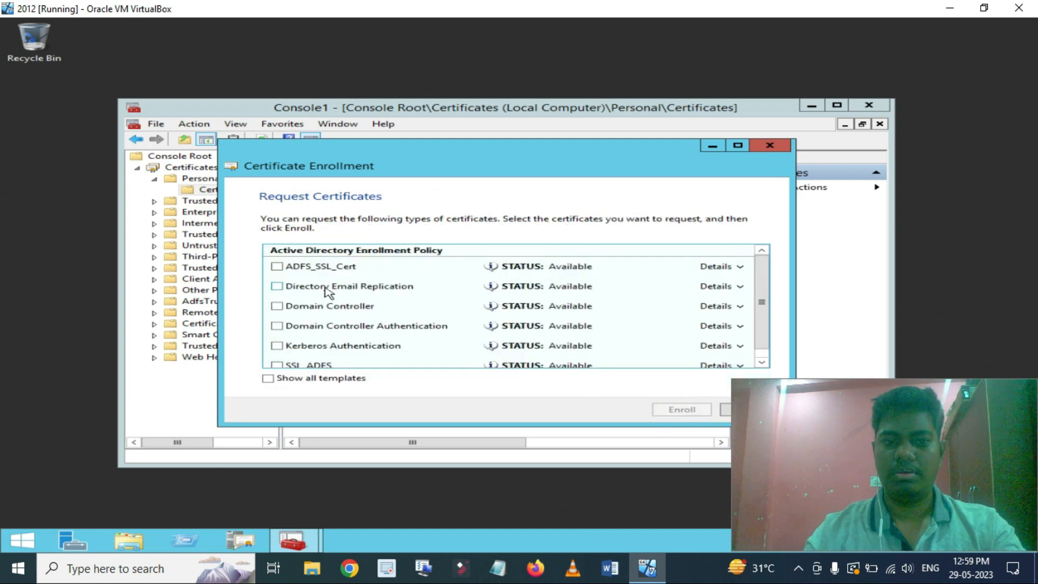
{"action": "scroll", "coordinate": [319, 295], "scroll_direction": "down", "scroll_amount": 1}
{"action": "left_click", "coordinate": [277, 357]}
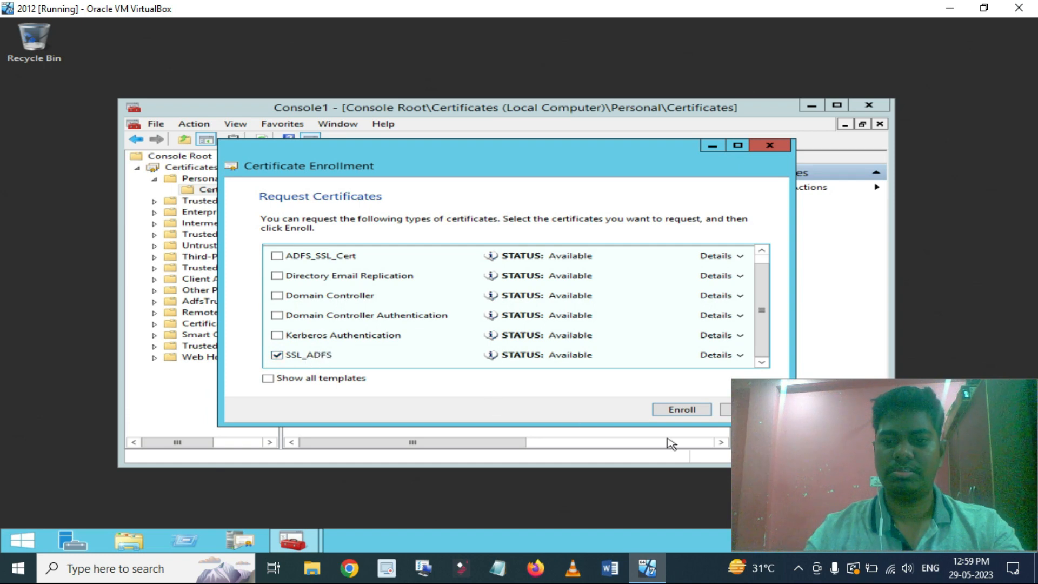
{"action": "left_click", "coordinate": [680, 411]}
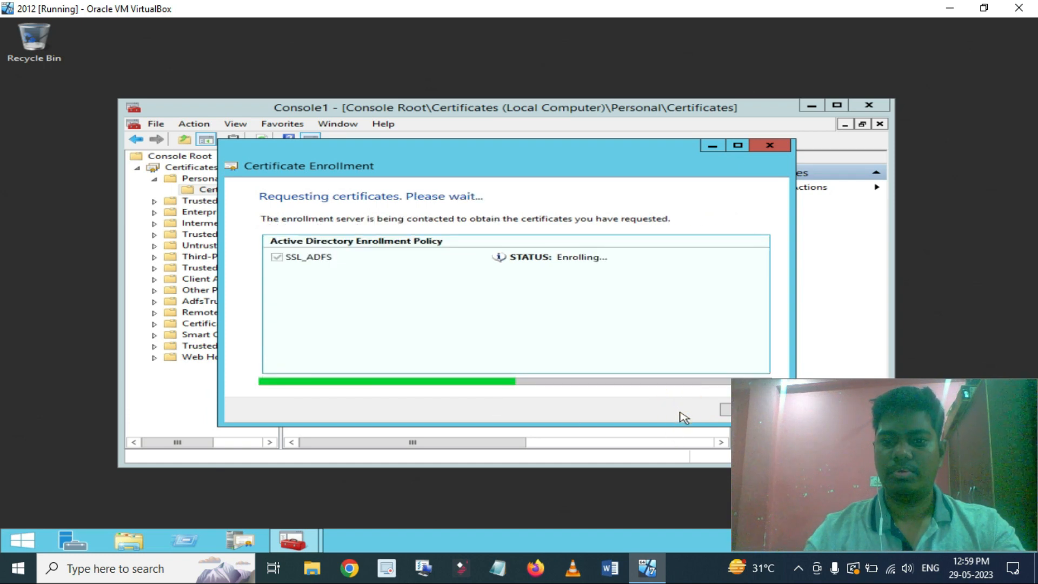
{"action": "left_click", "coordinate": [726, 411]}
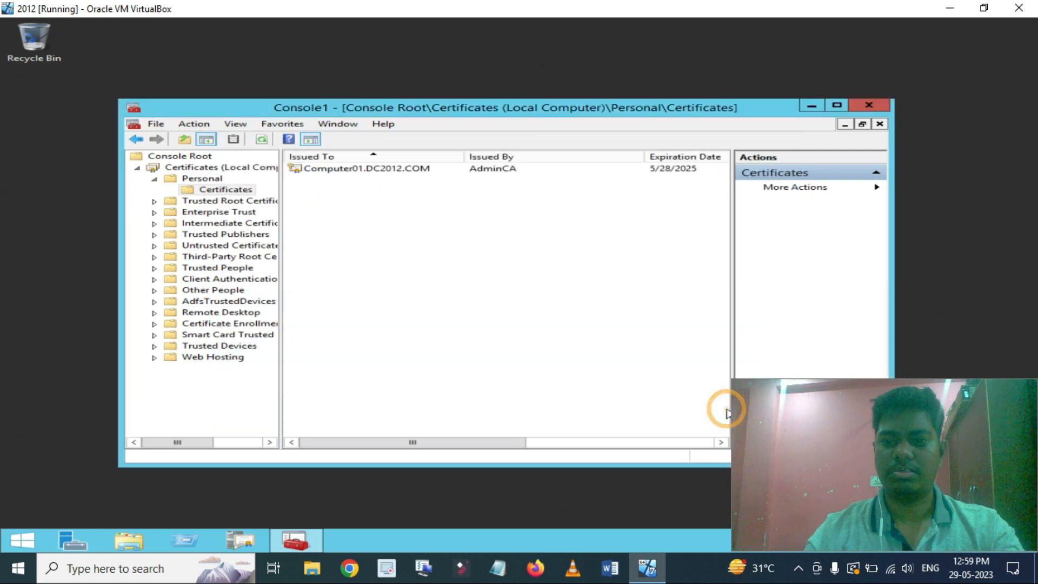
{"action": "double_click", "coordinate": [374, 170]}
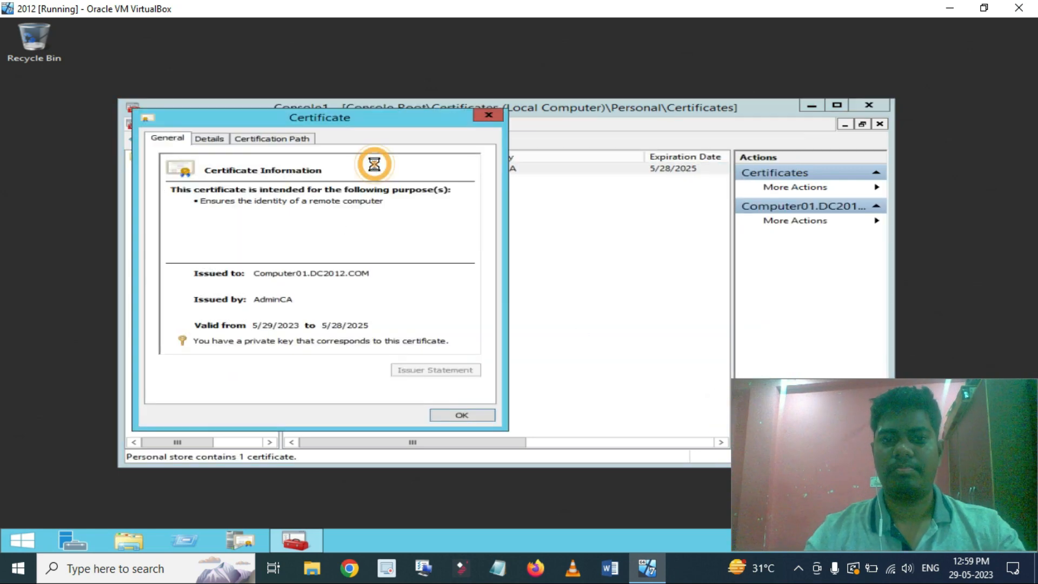
{"action": "left_click", "coordinate": [273, 142]}
{"action": "left_click", "coordinate": [209, 140]}
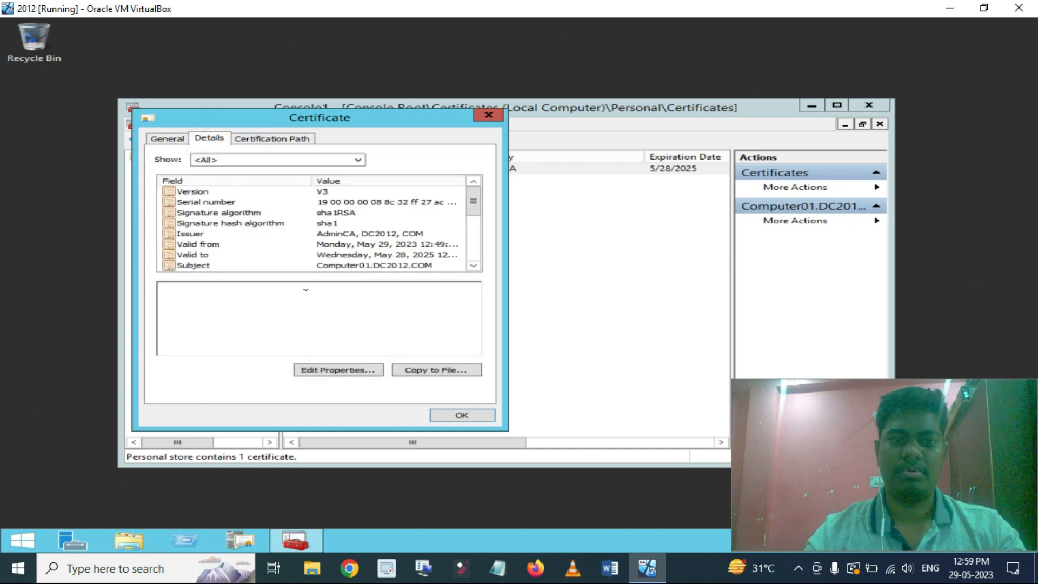
{"action": "left_click", "coordinate": [329, 205]}
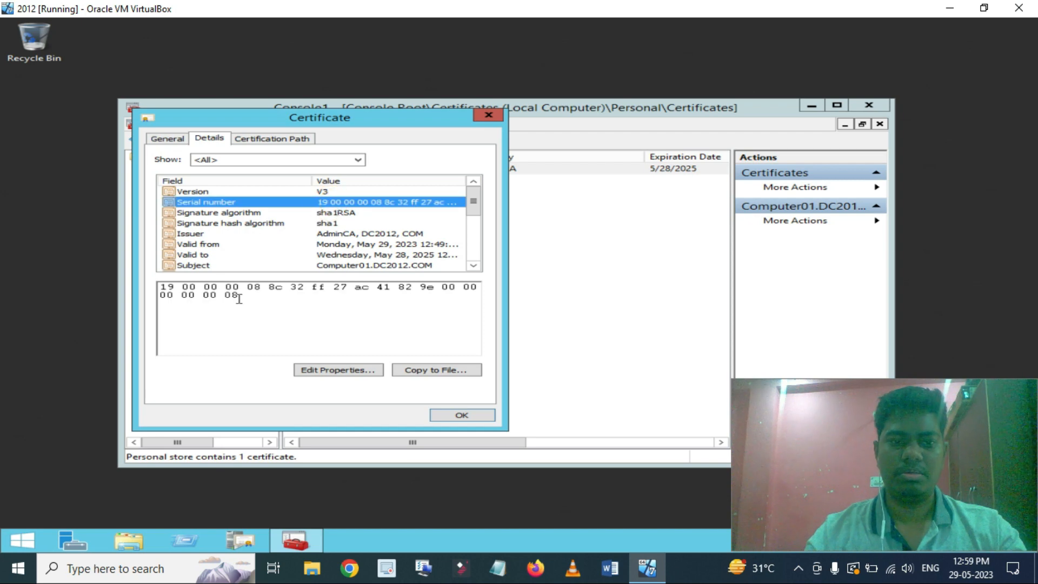
{"action": "left_click", "coordinate": [462, 414]}
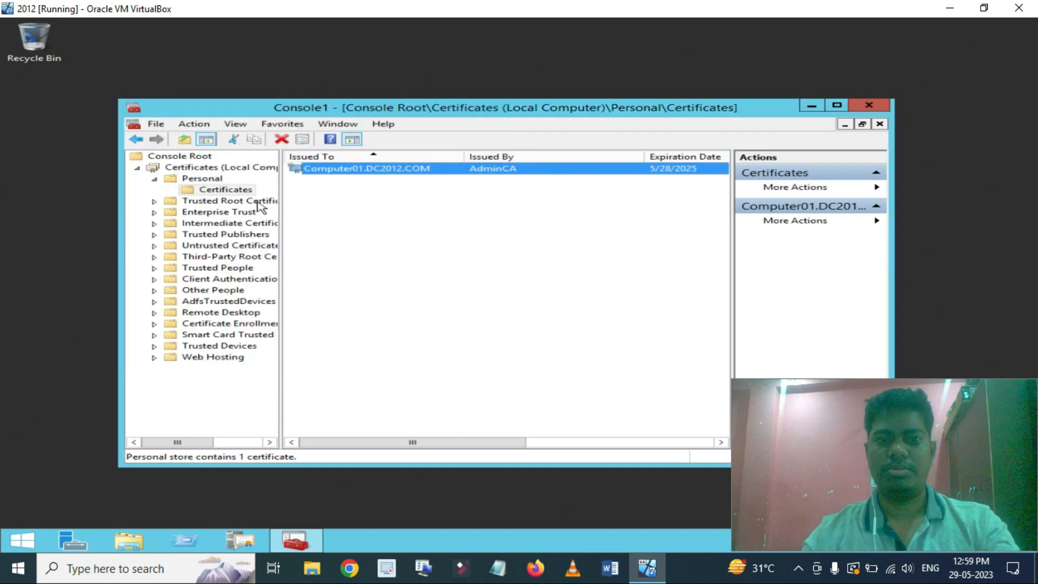
Delete the existing Computer01.DC2012.COM certificate from Trusted Root Certification Authorities.
{"action": "double_click", "coordinate": [225, 202]}
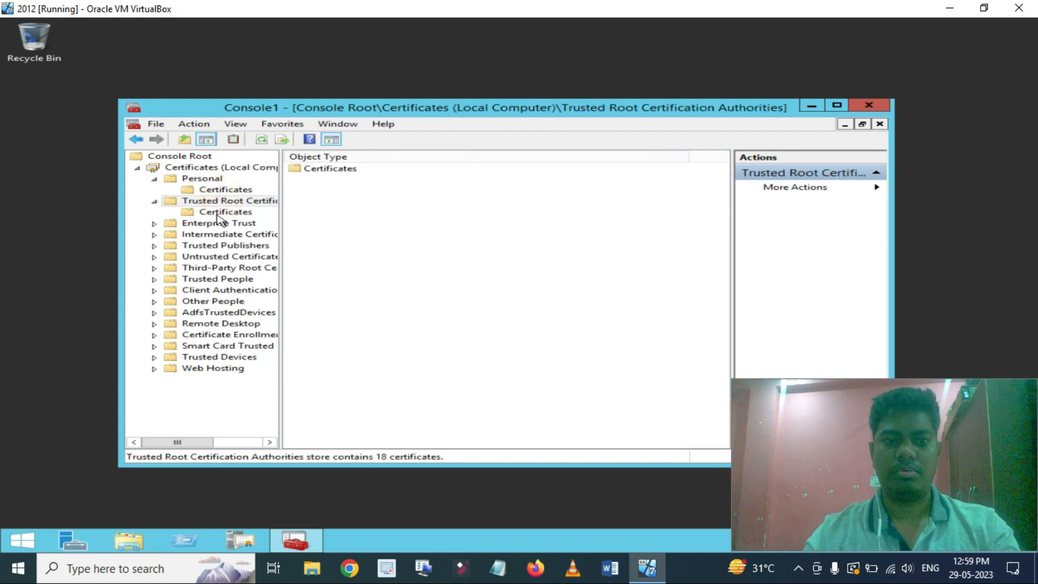
{"action": "left_click", "coordinate": [225, 211]}
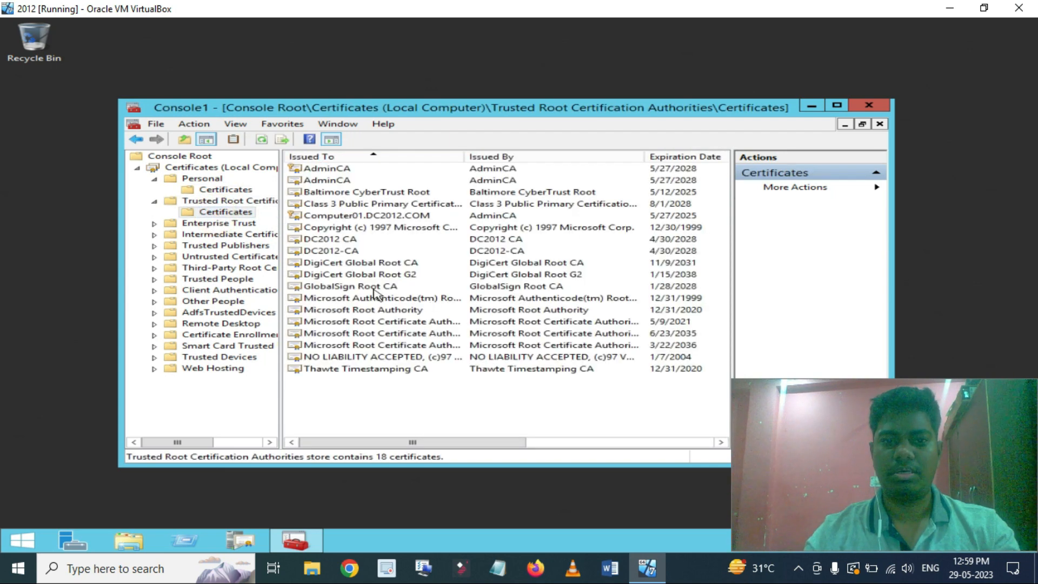
{"action": "left_click", "coordinate": [381, 215]}
{"action": "key", "text": "Delete"}
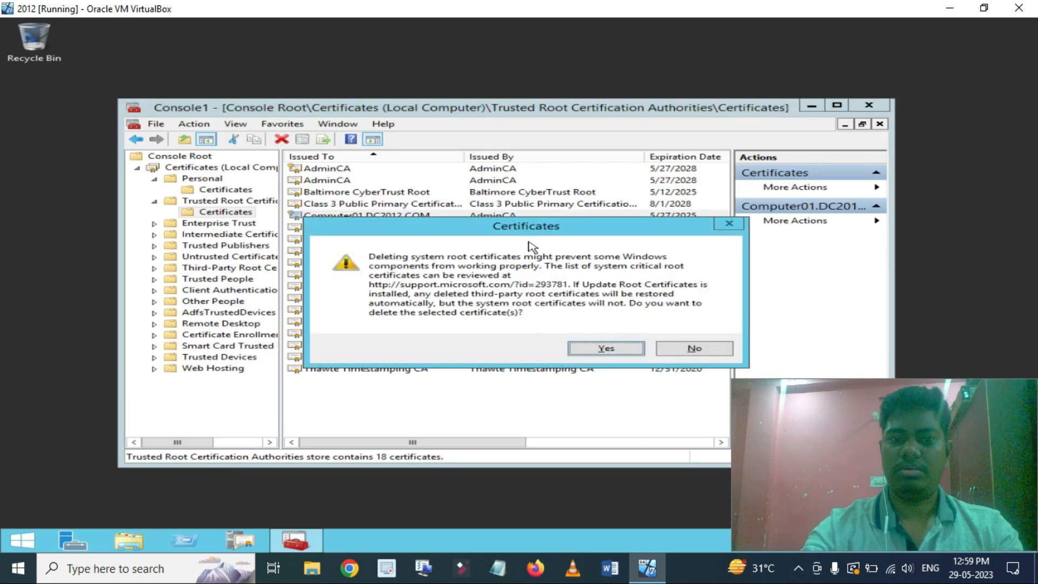
{"action": "left_click", "coordinate": [581, 352]}
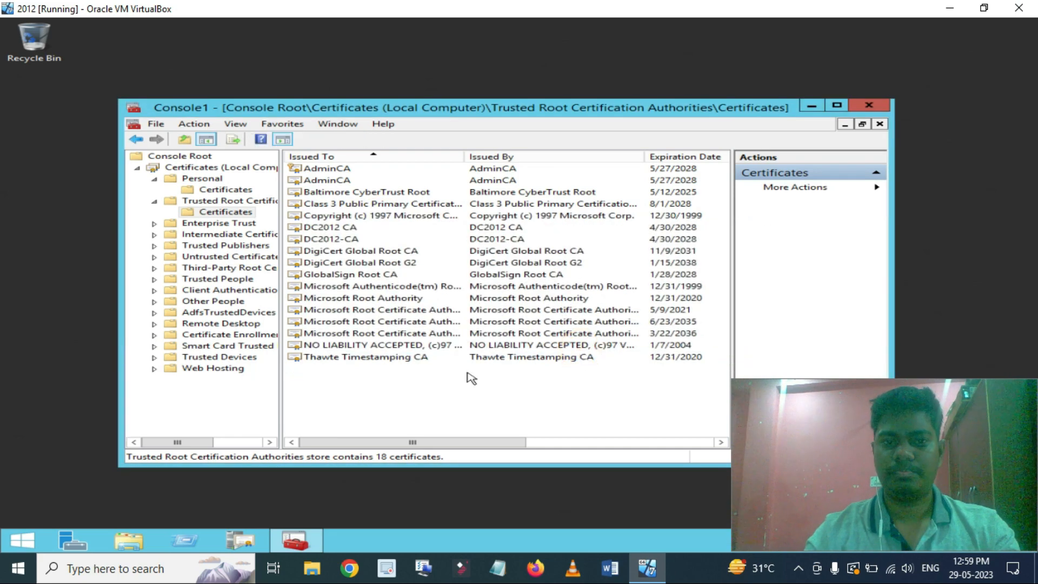
Paste the Computer01.DC2012.COM certificate into the Trusted Root certificates list.
{"action": "left_click", "coordinate": [387, 412]}
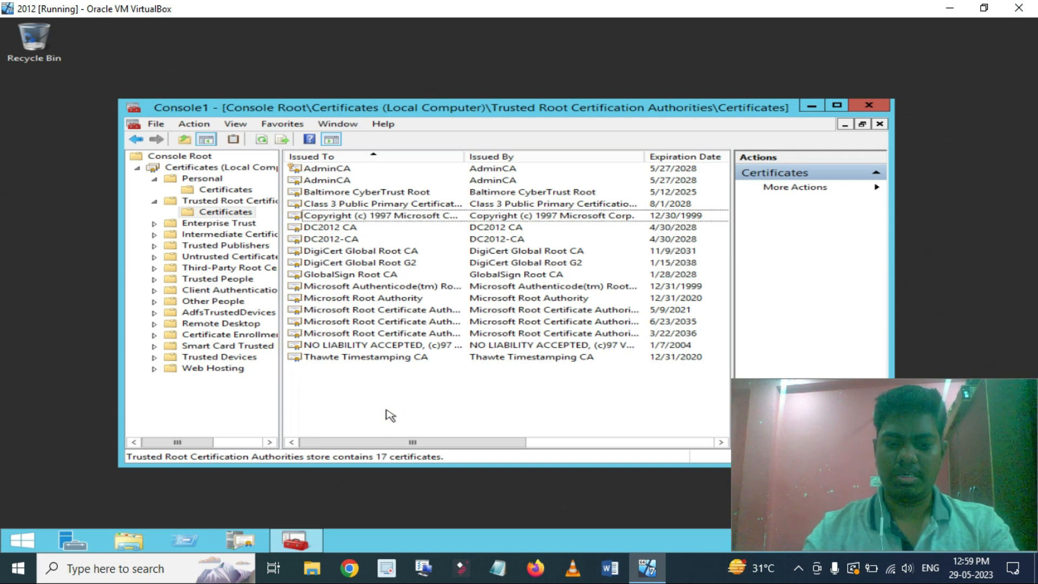
{"action": "left_click", "coordinate": [387, 416]}
{"action": "key", "text": "ctrl+v"}
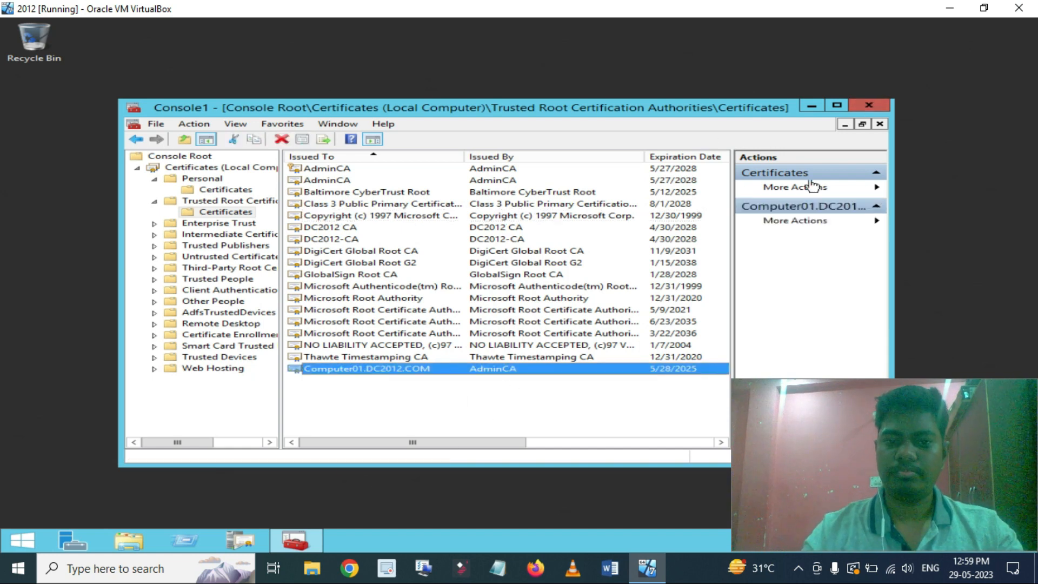
{"action": "left_click", "coordinate": [61, 206]}
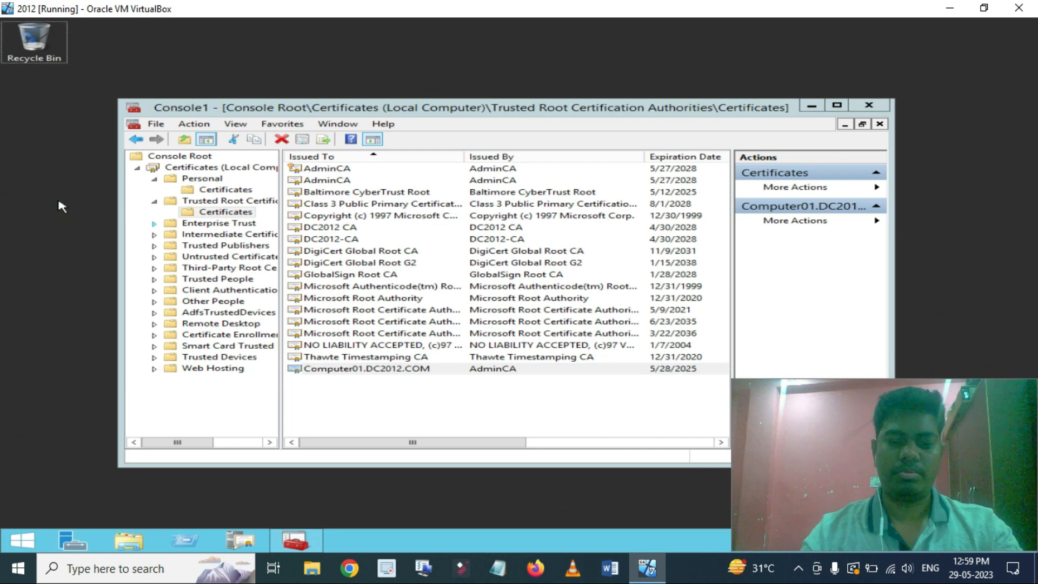
{"action": "left_click", "coordinate": [383, 370]}
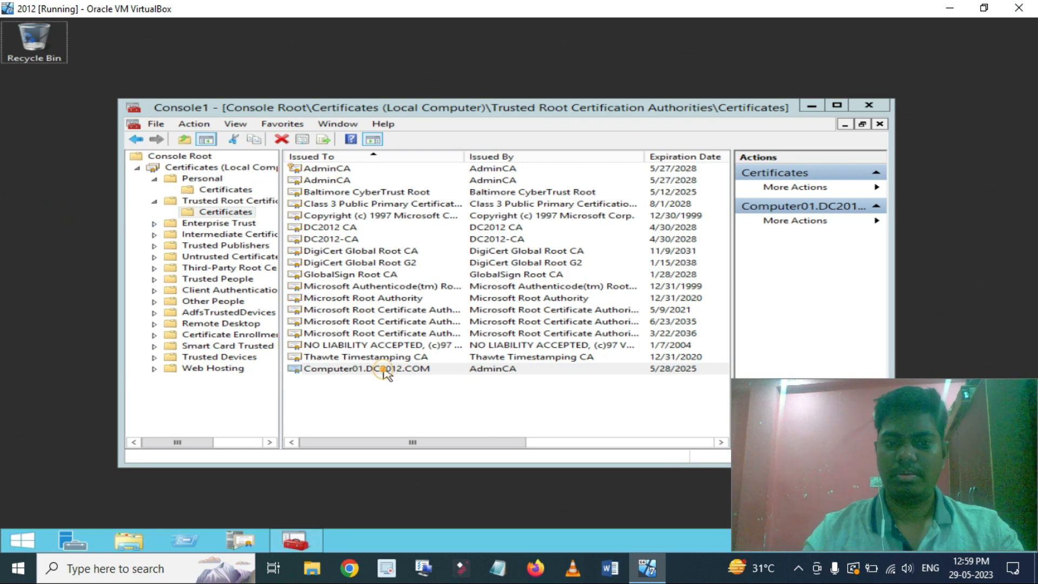
Export the Computer01.DC2012.COM certificate with its private key as a password-protected PFX including the full chain.
{"action": "right_click", "coordinate": [385, 371]}
{"action": "mouse_move", "coordinate": [477, 395]}
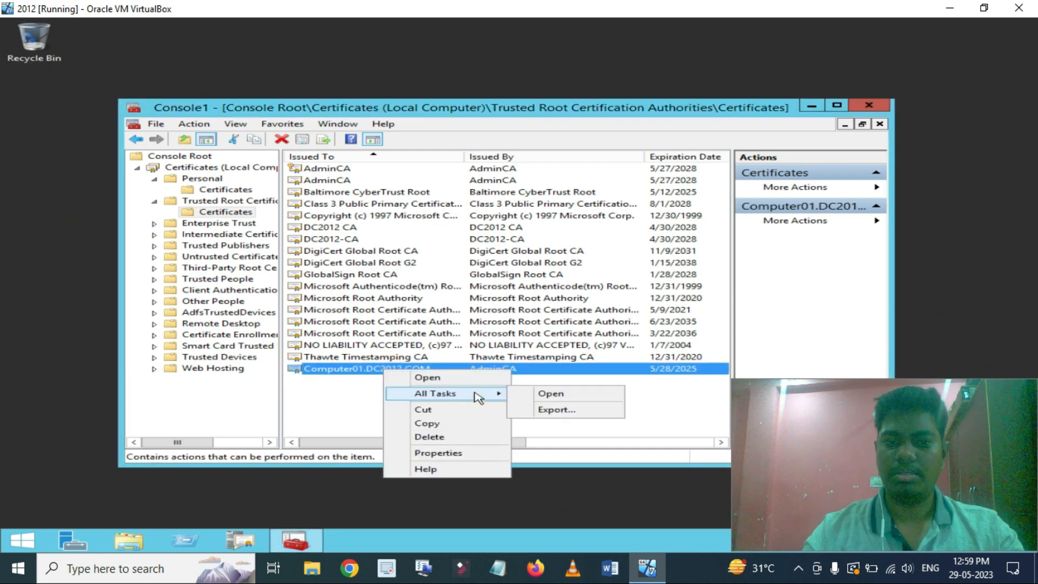
{"action": "left_click", "coordinate": [546, 412]}
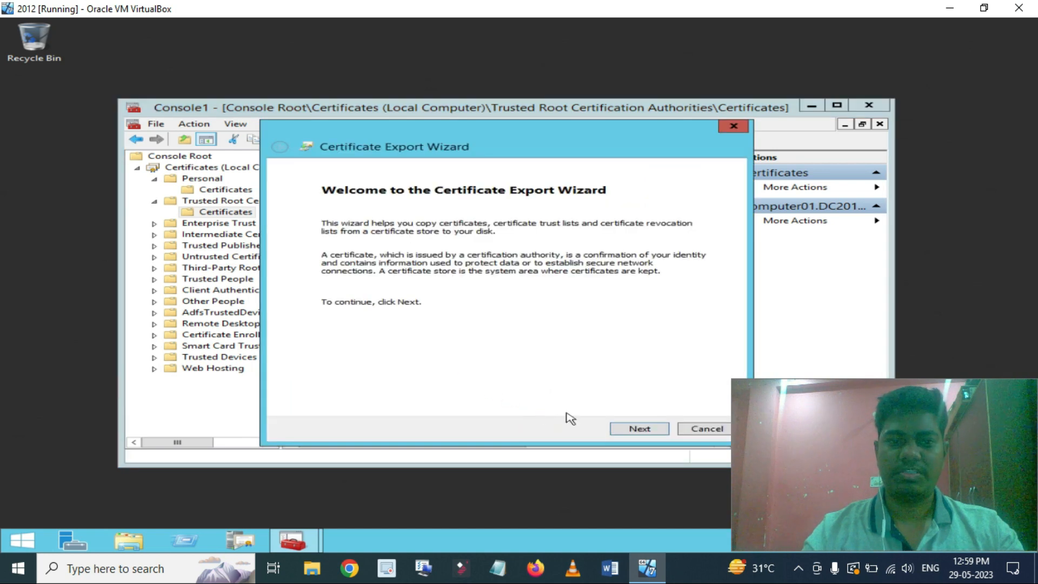
{"action": "left_click", "coordinate": [638, 429]}
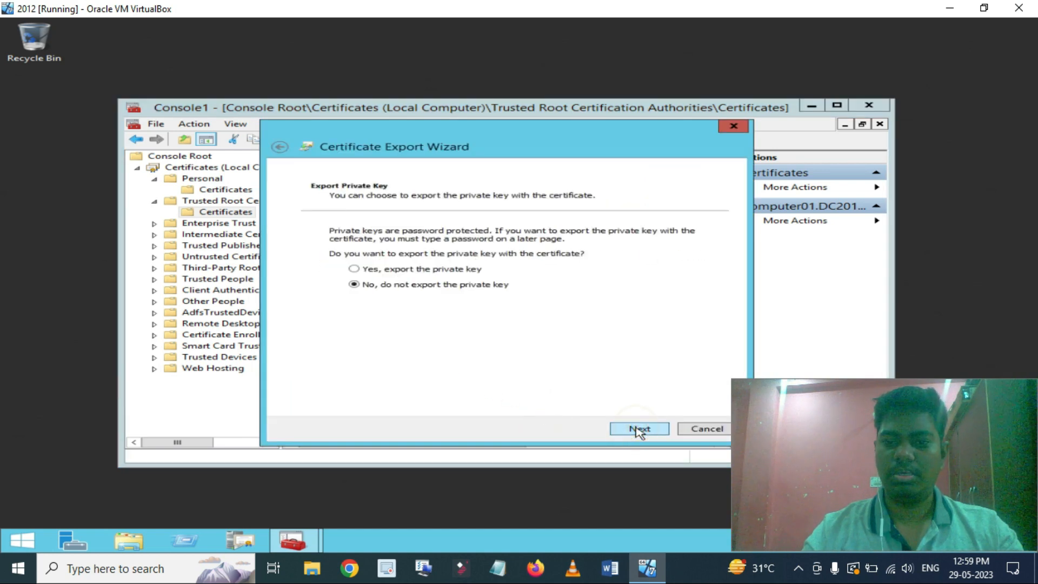
{"action": "left_click", "coordinate": [430, 271]}
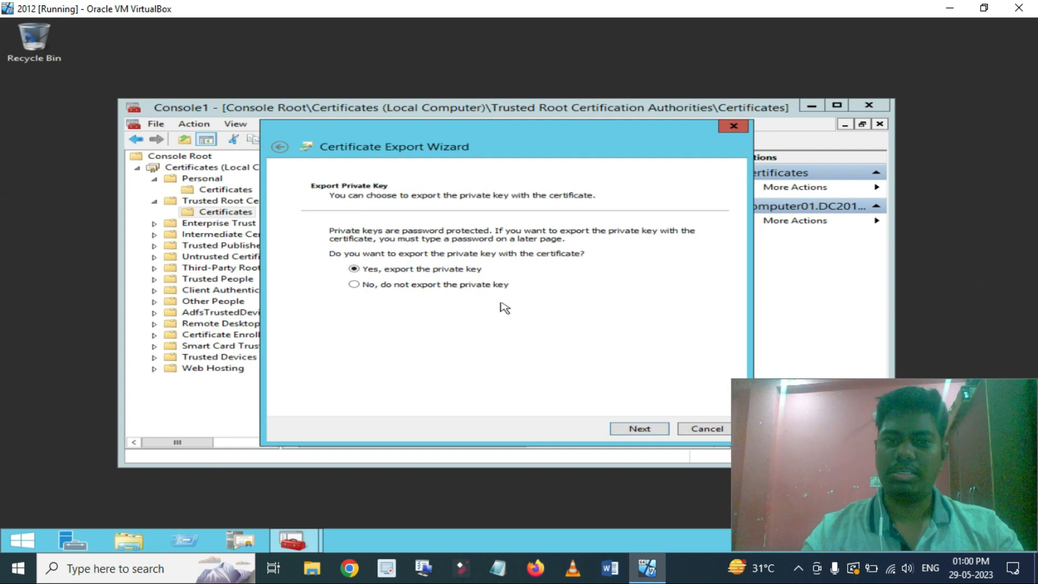
{"action": "left_click", "coordinate": [649, 427]}
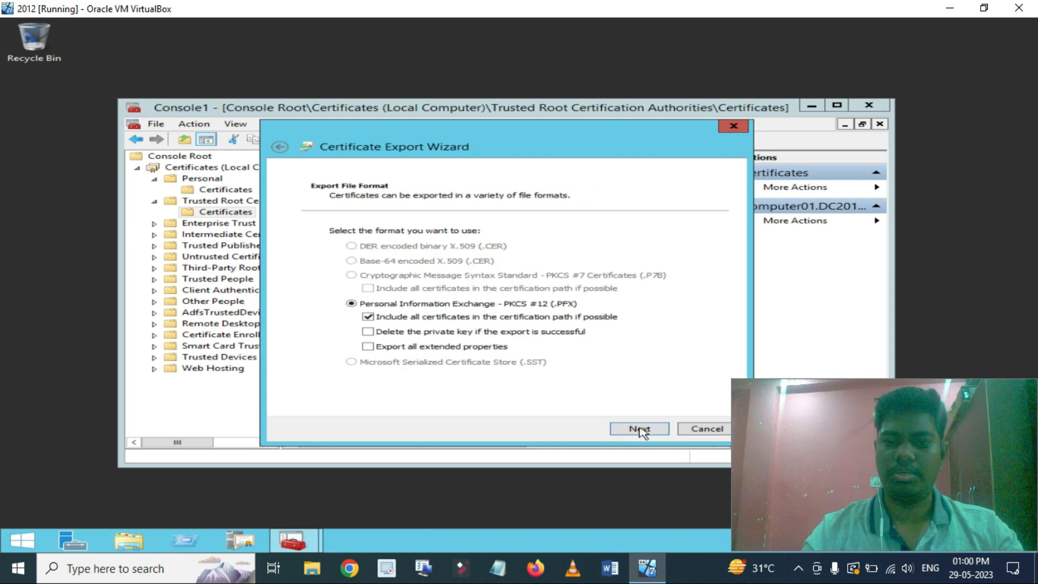
{"action": "left_click", "coordinate": [640, 428]}
{"action": "left_click", "coordinate": [361, 329]}
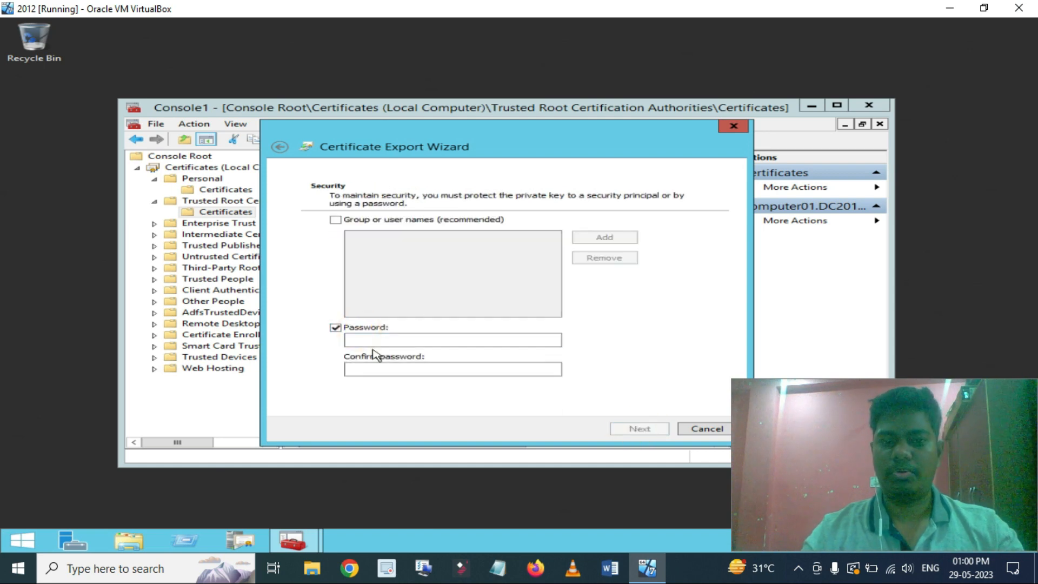
{"action": "left_click", "coordinate": [357, 339]}
{"action": "type", "text": "p"}
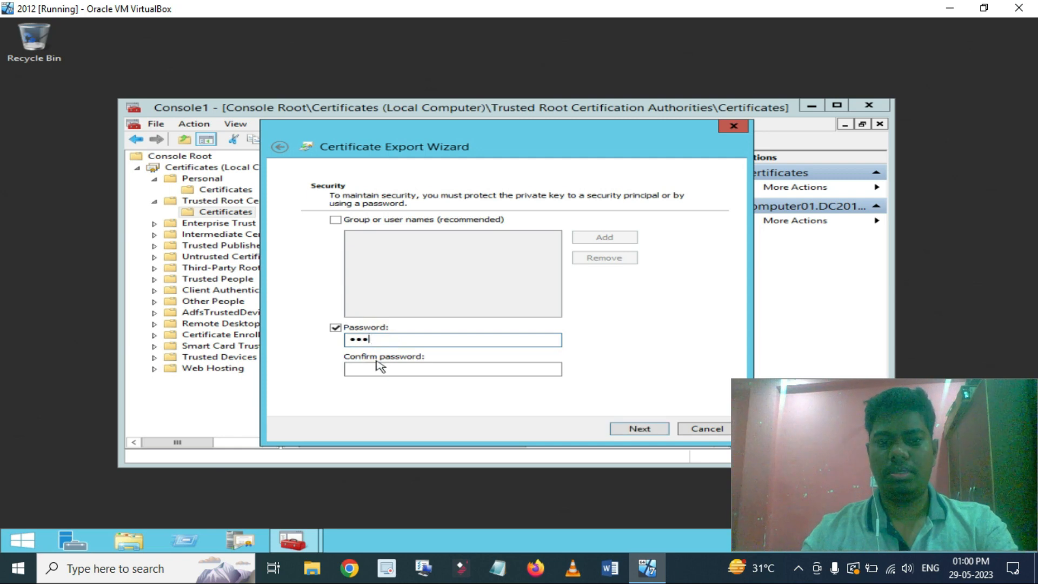
{"action": "left_click", "coordinate": [380, 368]}
{"action": "type", "text": "123"}
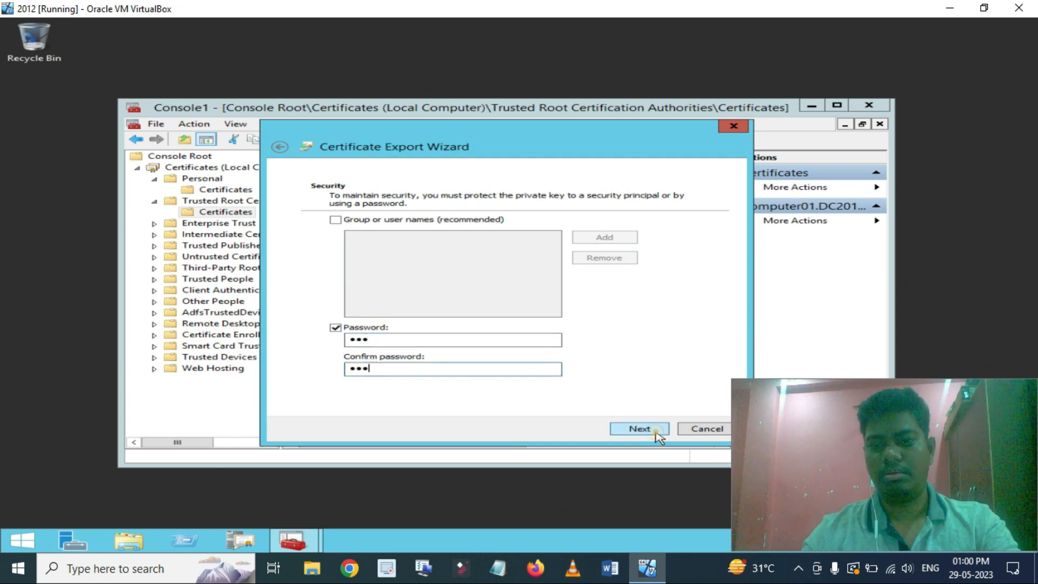
{"action": "left_click", "coordinate": [654, 430]}
Save the export as ADFS Cert.pfx on the Desktop and complete the export.
{"action": "left_click", "coordinate": [675, 246]}
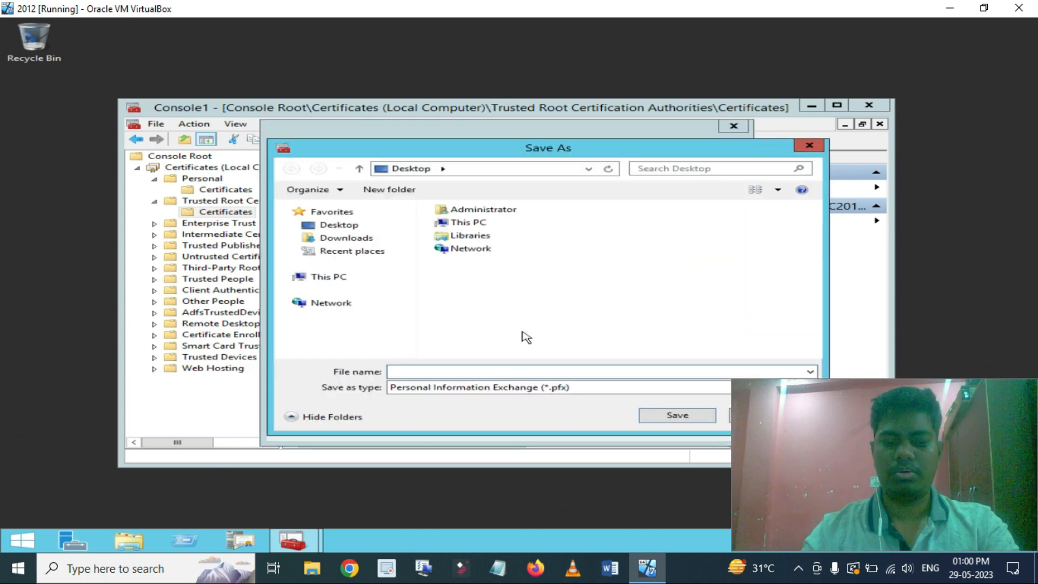
{"action": "type", "text": "ADFS"}
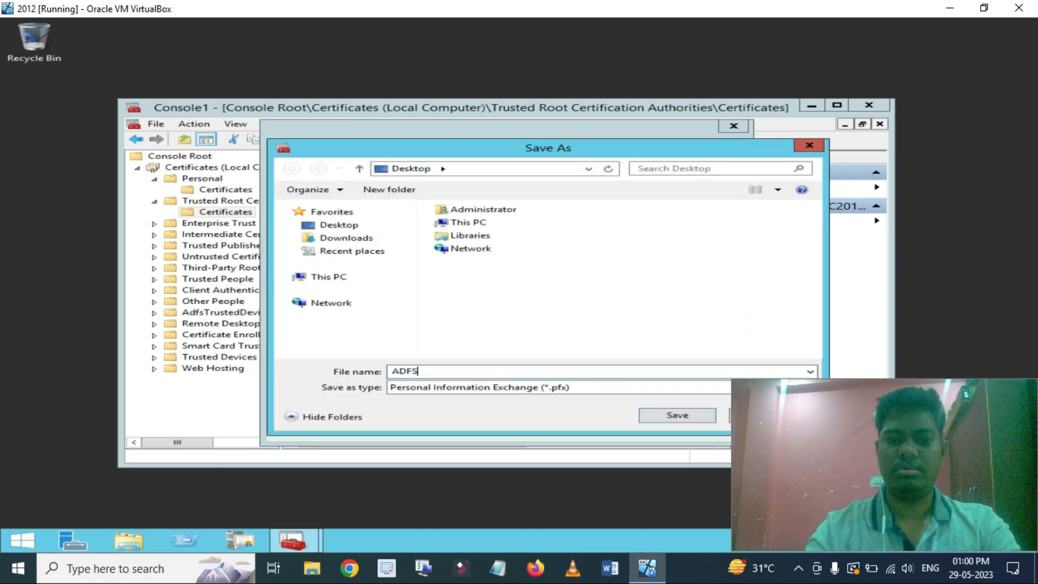
{"action": "key", "text": "Home"}
{"action": "type", "text": "Cert"}
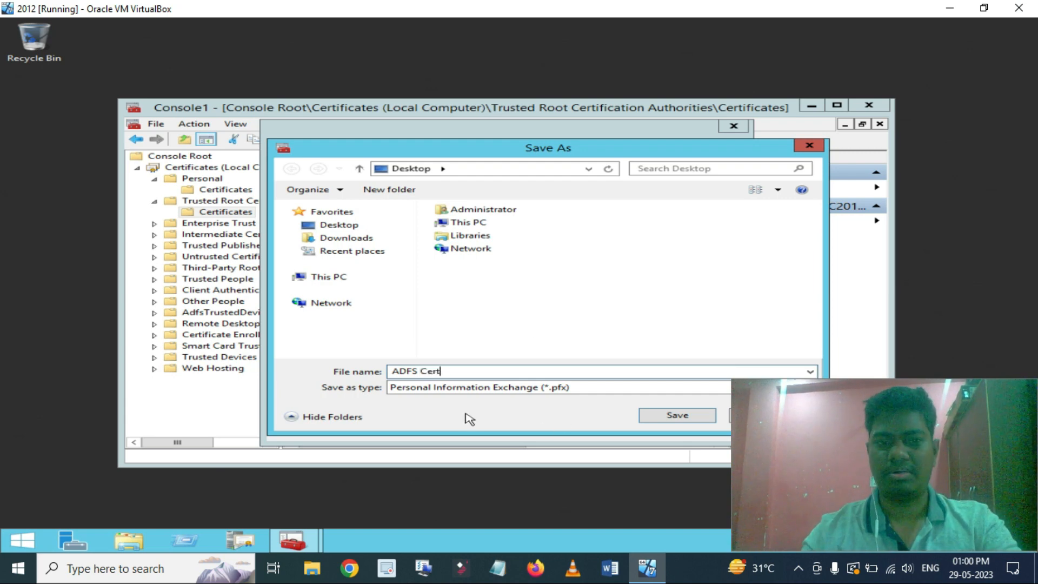
{"action": "left_click", "coordinate": [691, 419]}
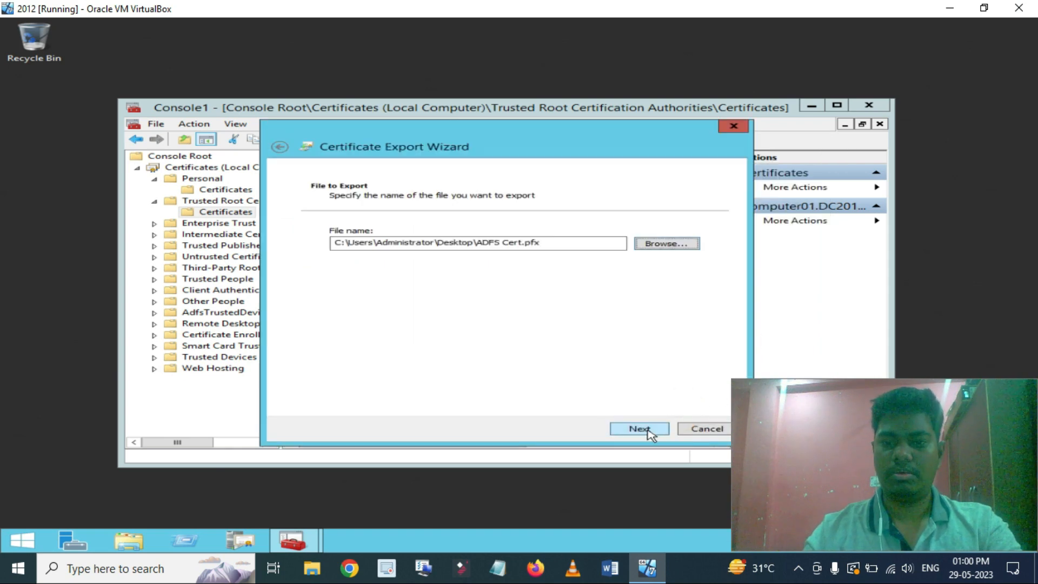
{"action": "left_click", "coordinate": [648, 429]}
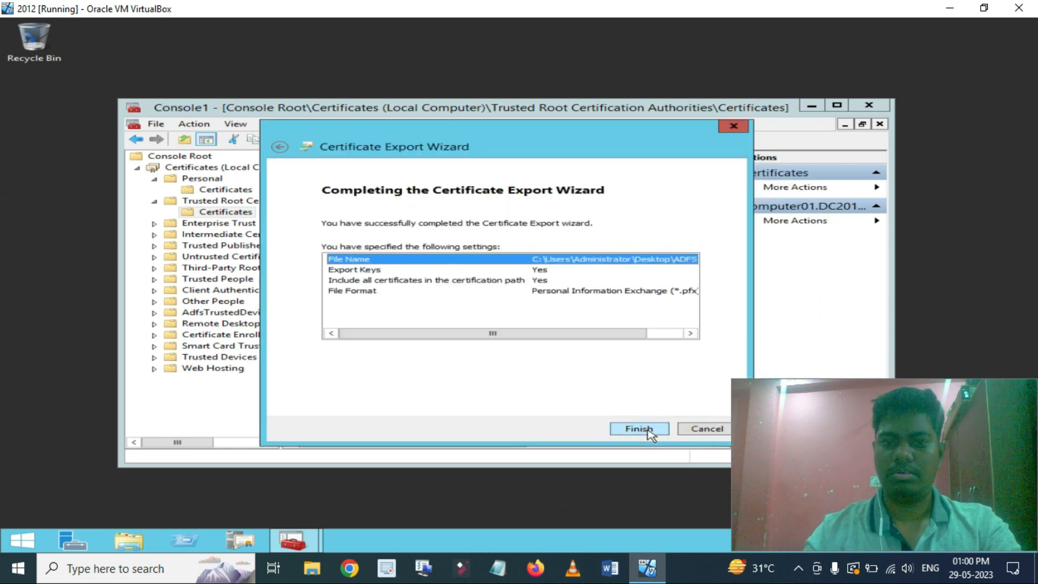
{"action": "left_click", "coordinate": [648, 429]}
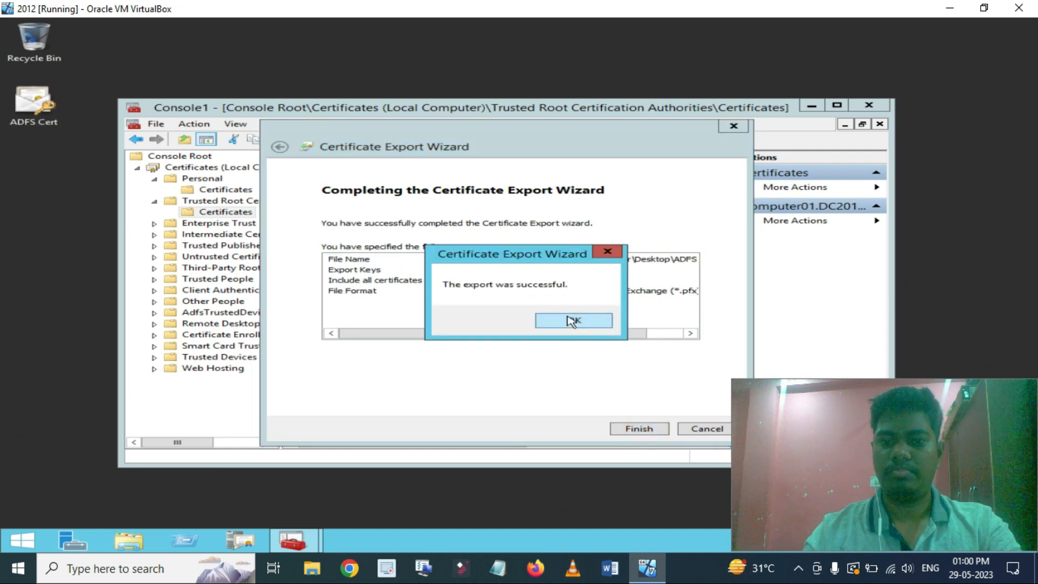
{"action": "left_click", "coordinate": [570, 320]}
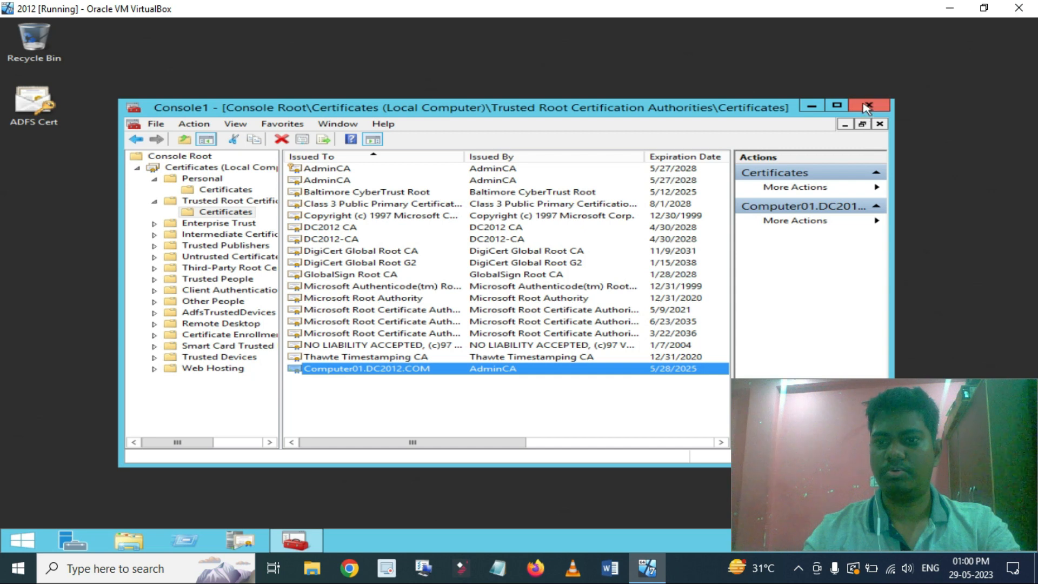
Close the certificates console without saving settings and return to the Server Manager dashboard.
{"action": "left_click", "coordinate": [867, 106]}
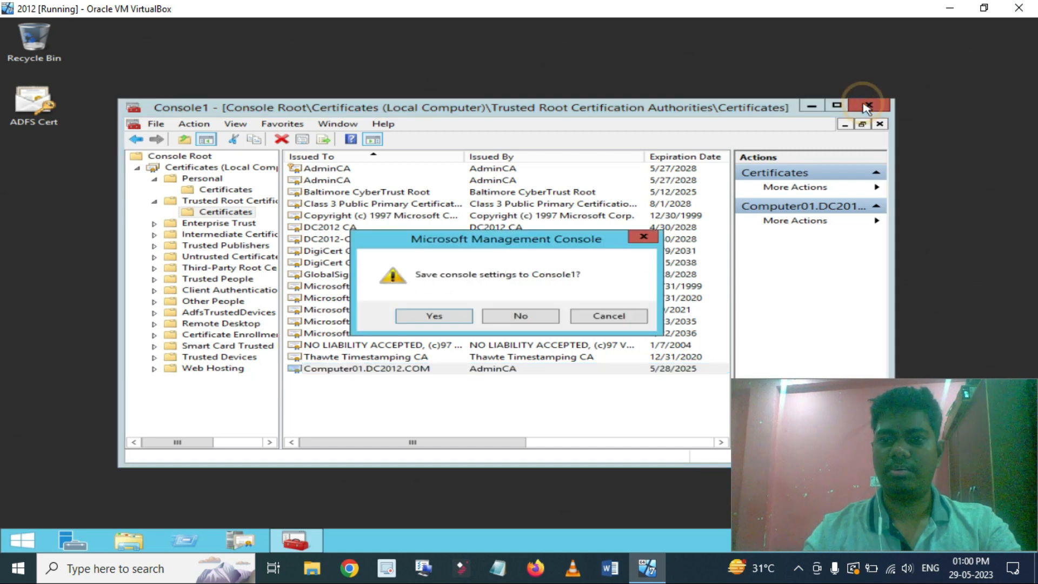
{"action": "left_click", "coordinate": [521, 319]}
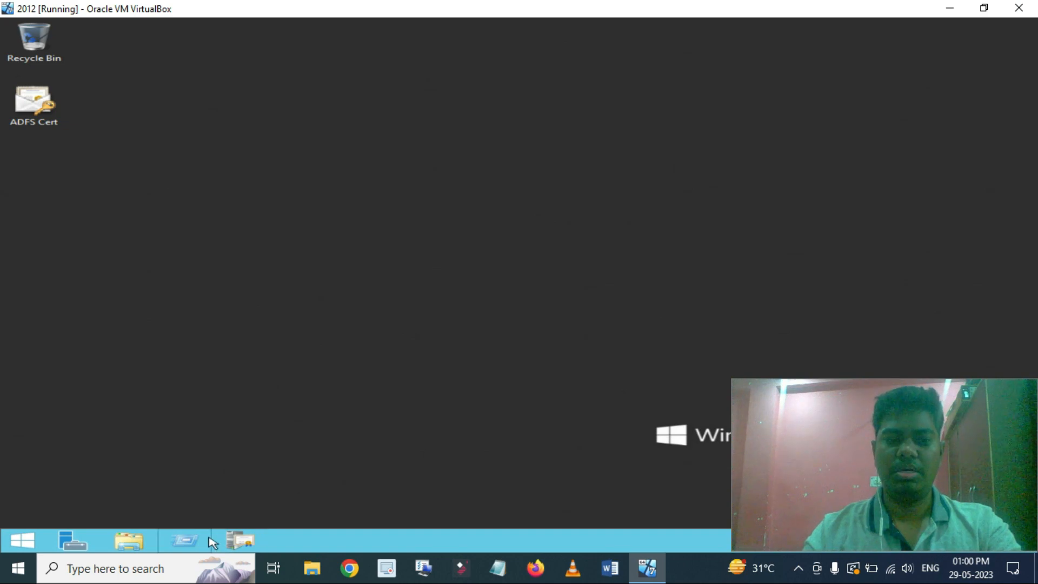
{"action": "left_click", "coordinate": [68, 548]}
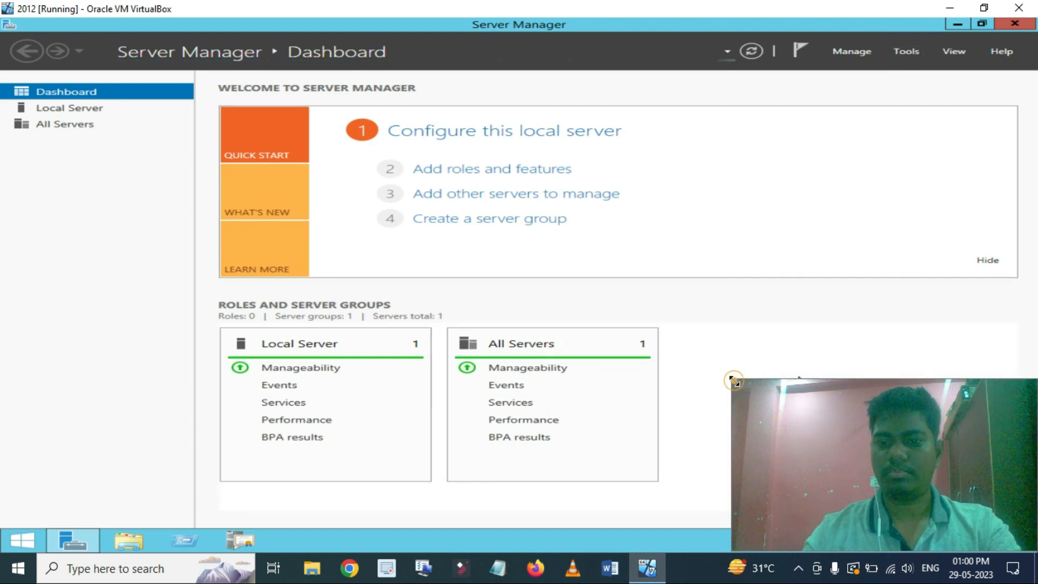
{"action": "left_click_drag", "start_coordinate": [732, 380], "coordinate": [746, 385]}
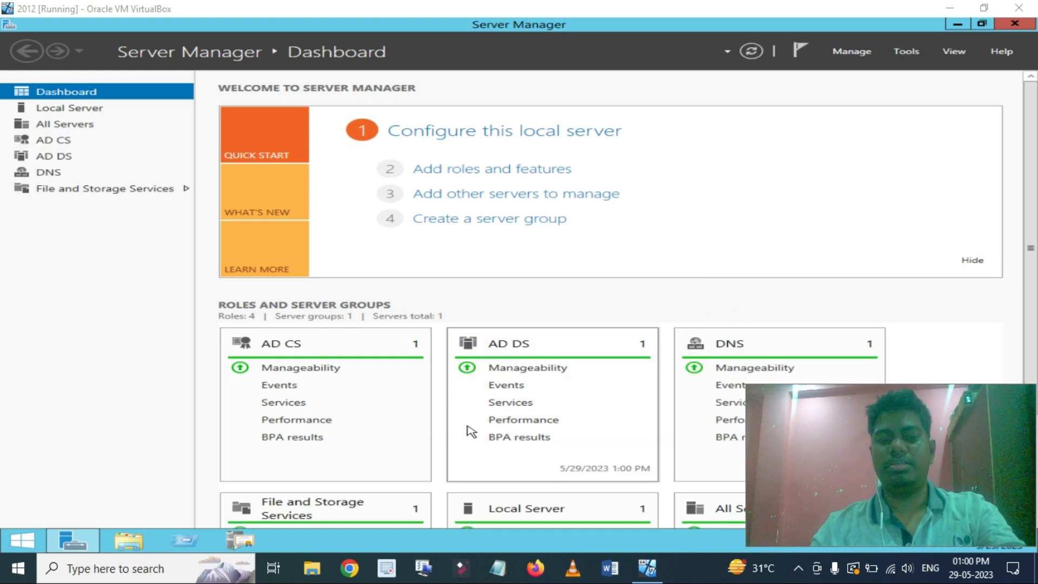
{"action": "scroll", "coordinate": [470, 433], "scroll_direction": "down", "scroll_amount": 3}
{"action": "scroll", "coordinate": [595, 399], "scroll_direction": "up", "scroll_amount": 3}
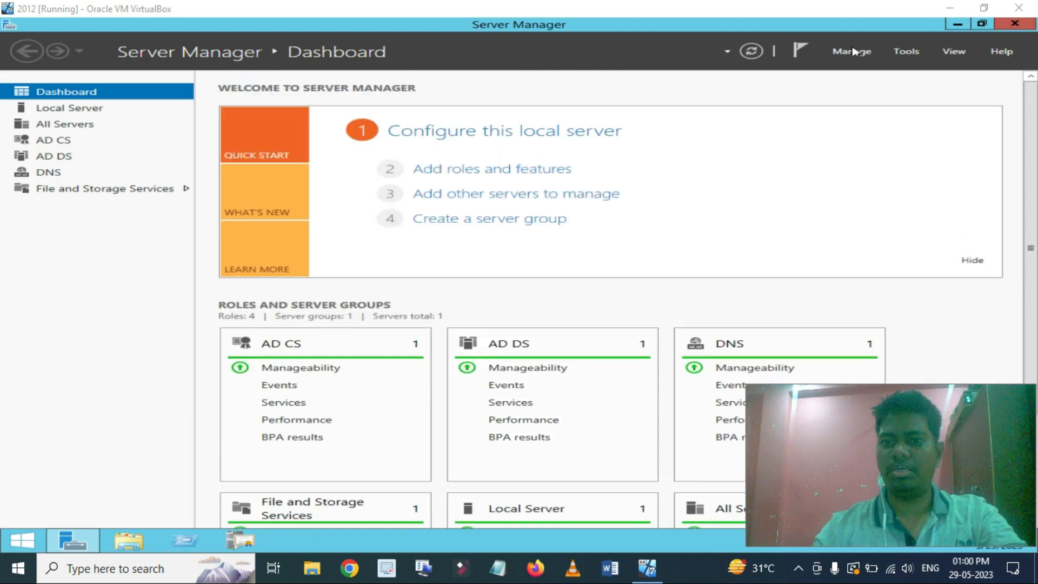
Run a role-based Add Roles and Features install on Computer01 with Active Directory Federation Services selected, up to Confirmation.
{"action": "left_click", "coordinate": [906, 51]}
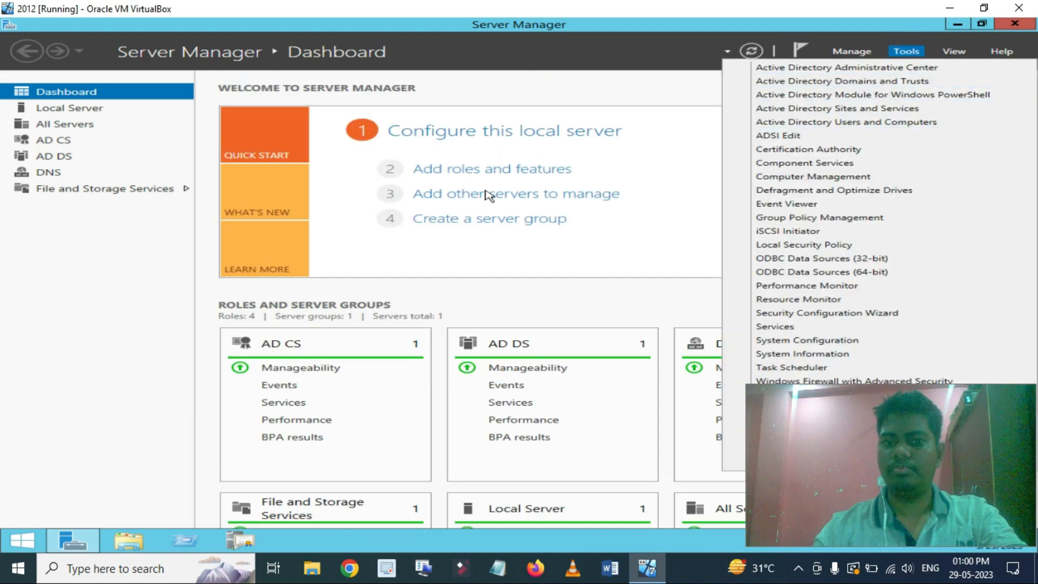
{"action": "left_click", "coordinate": [505, 174]}
{"action": "left_click", "coordinate": [506, 175]}
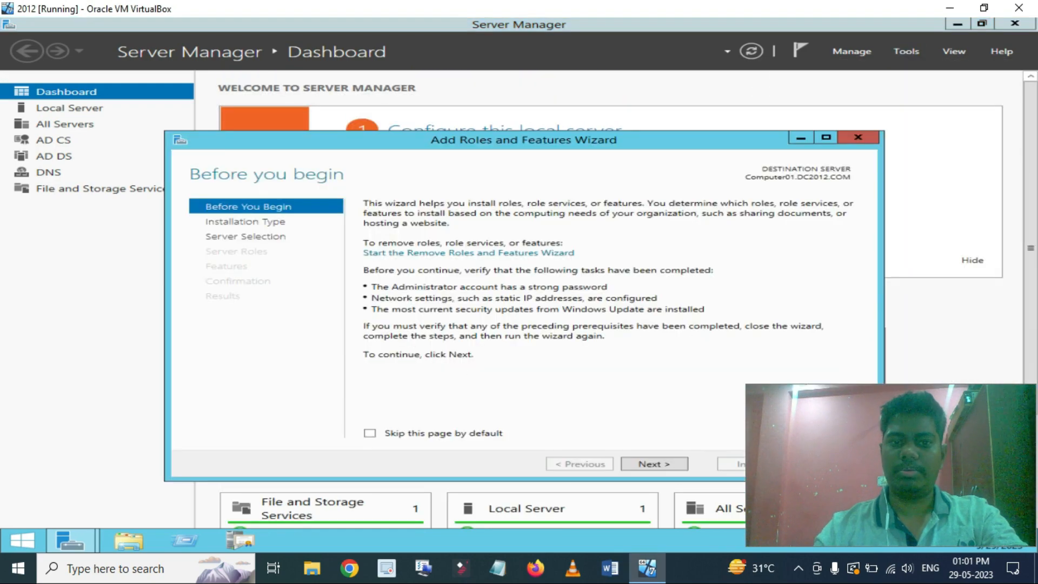
{"action": "left_click", "coordinate": [649, 463]}
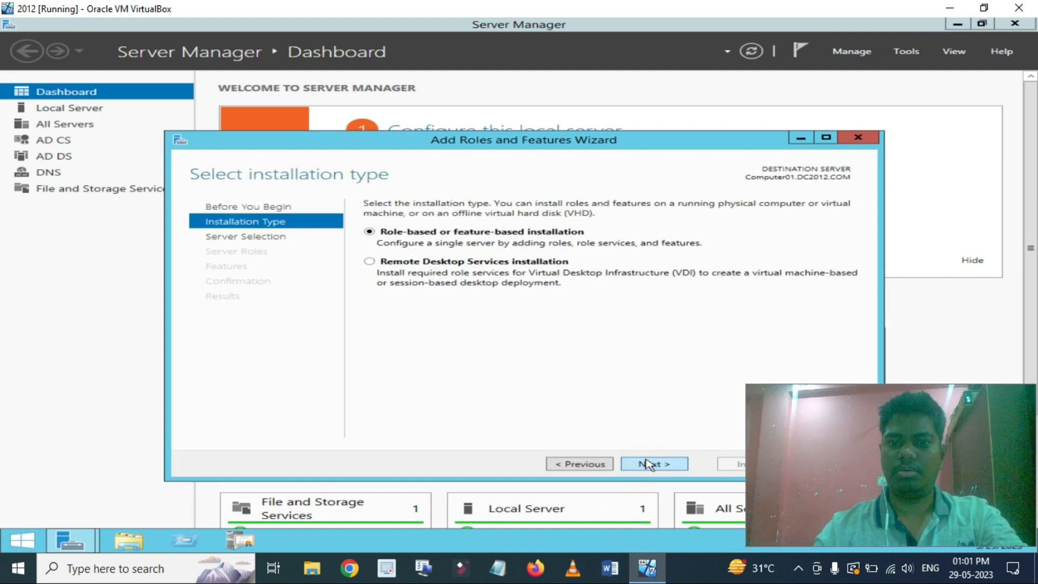
{"action": "left_click", "coordinate": [649, 464]}
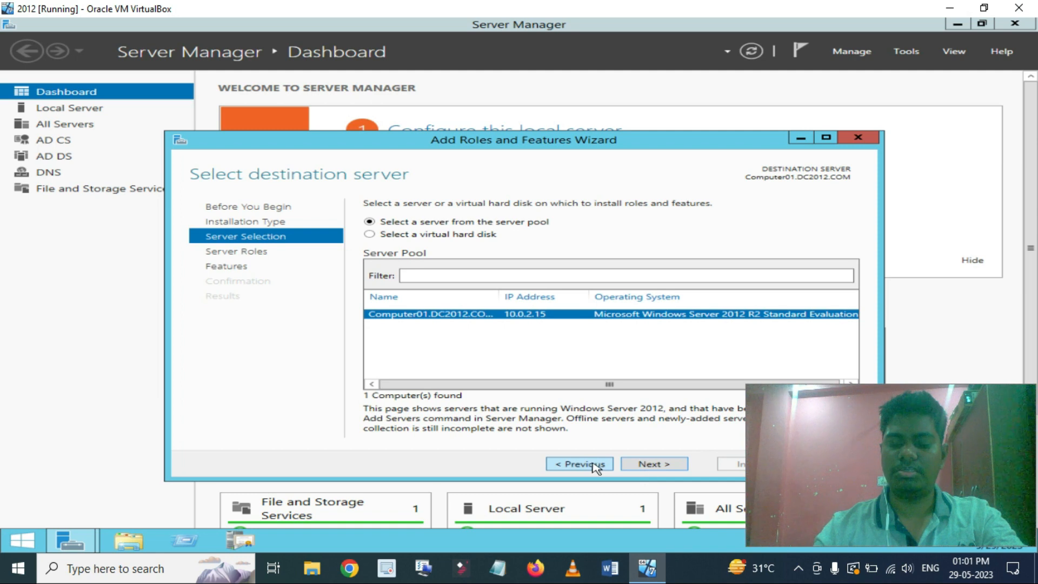
{"action": "left_click", "coordinate": [641, 464]}
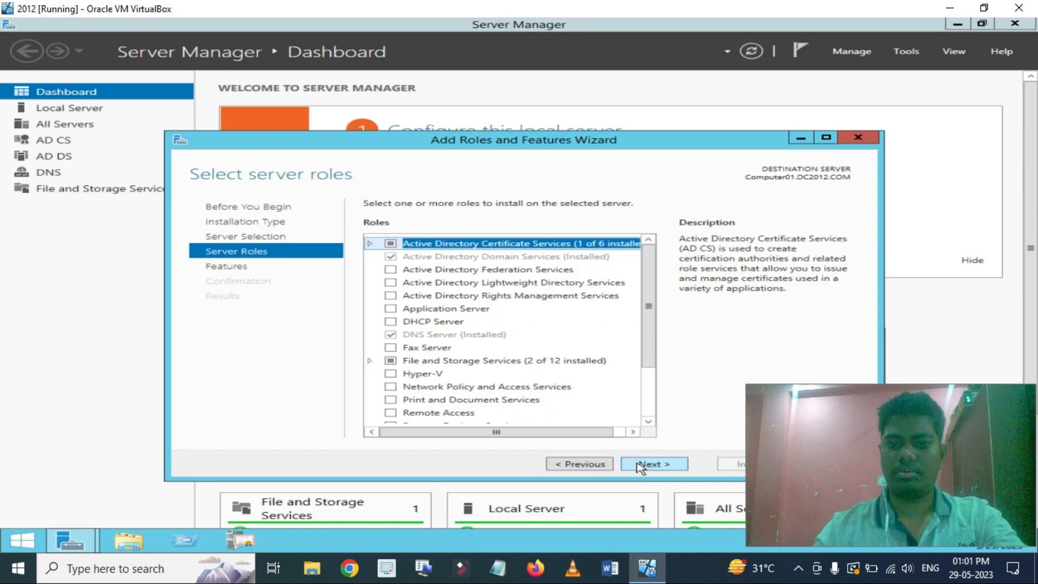
{"action": "left_click", "coordinate": [391, 270]}
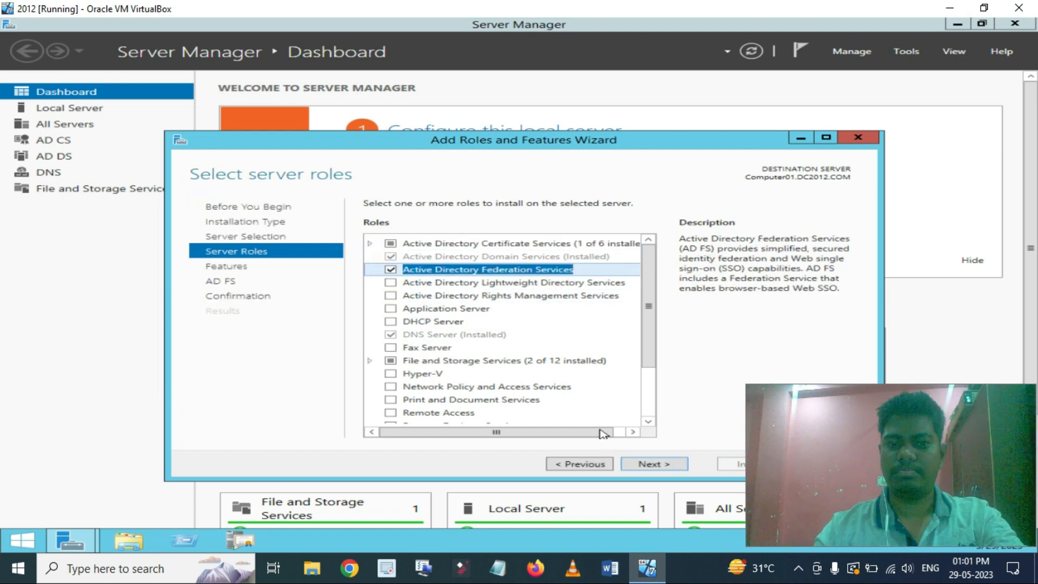
{"action": "left_click", "coordinate": [648, 466]}
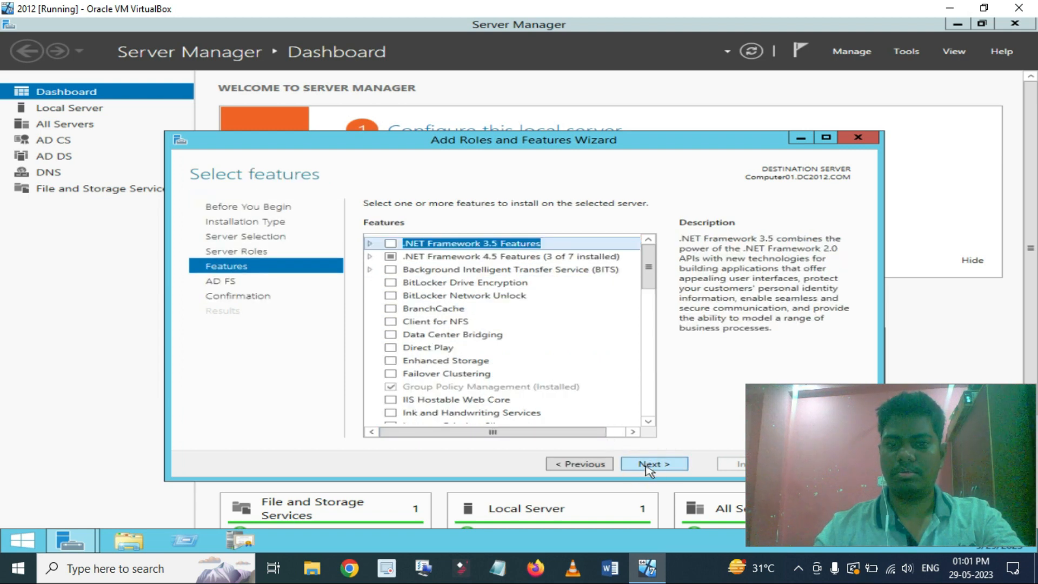
{"action": "left_click", "coordinate": [649, 463]}
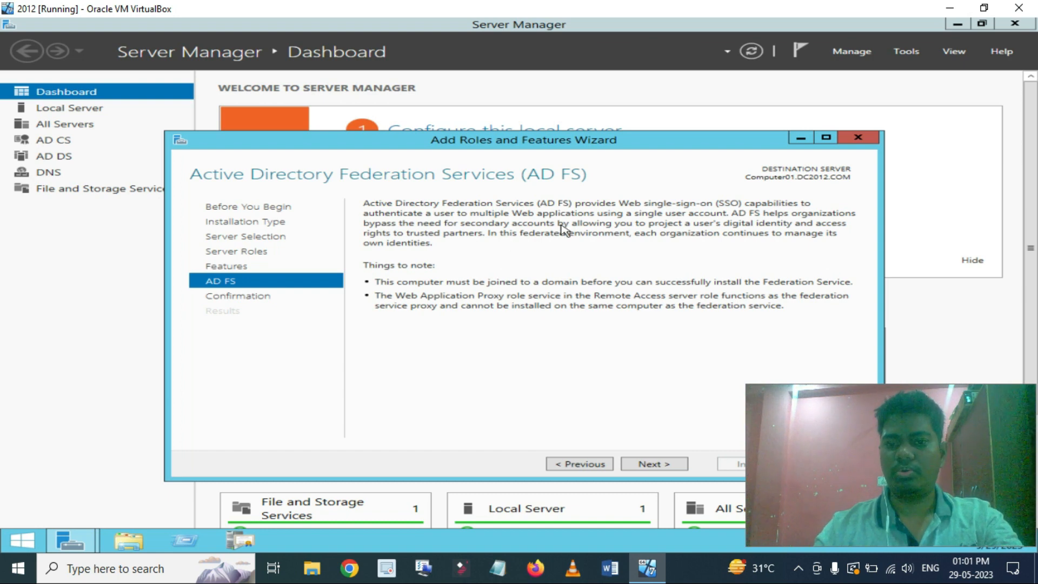
{"action": "left_click", "coordinate": [653, 465]}
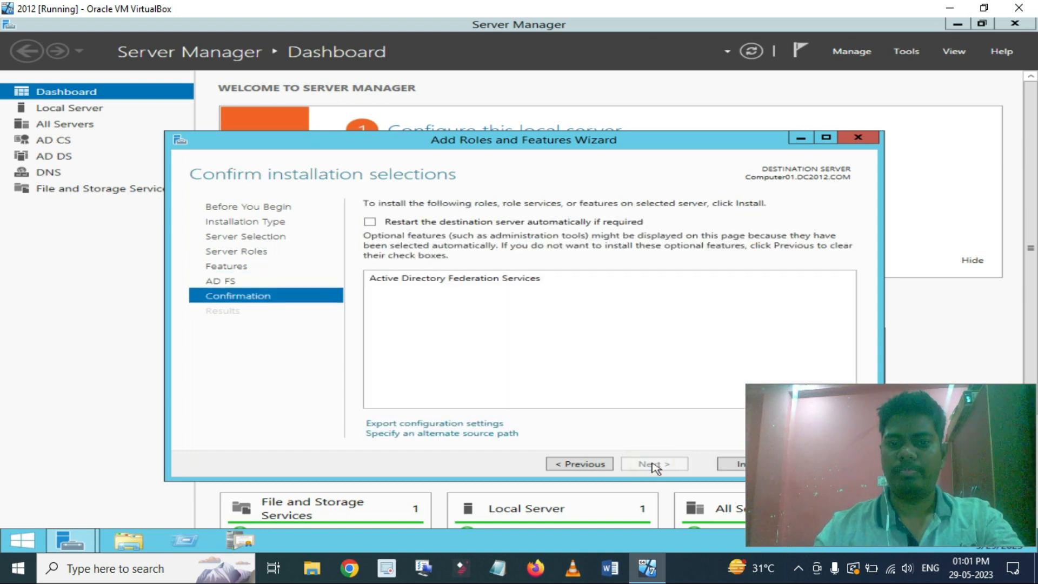
Install the Active Directory Federation Services role from the confirmation page.
{"action": "left_click", "coordinate": [724, 463]}
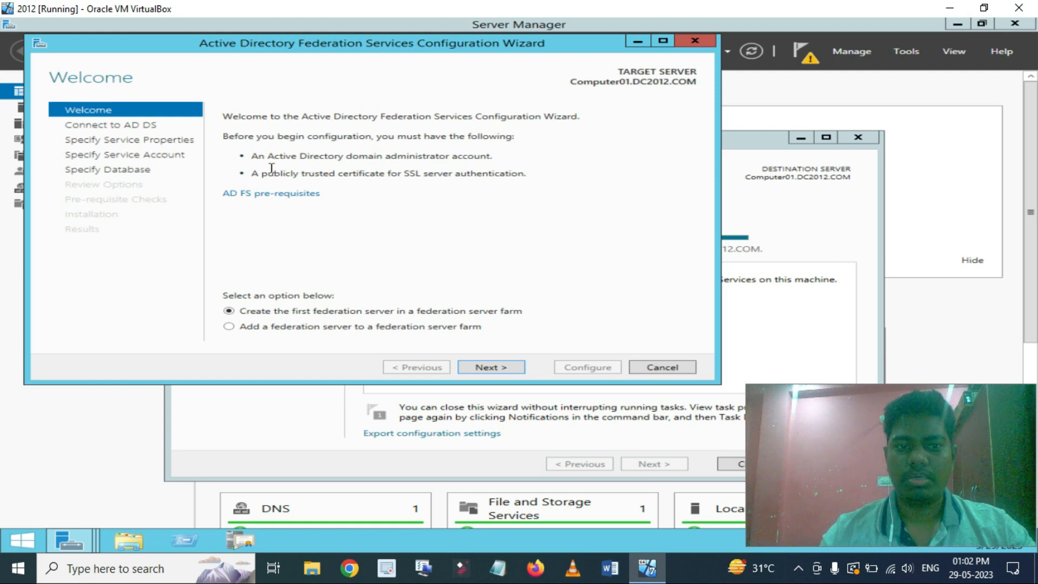
Advance the AD FS Configuration Wizard past the welcome page to create a new federation farm.
{"action": "left_click_drag", "start_coordinate": [273, 157], "coordinate": [315, 156]}
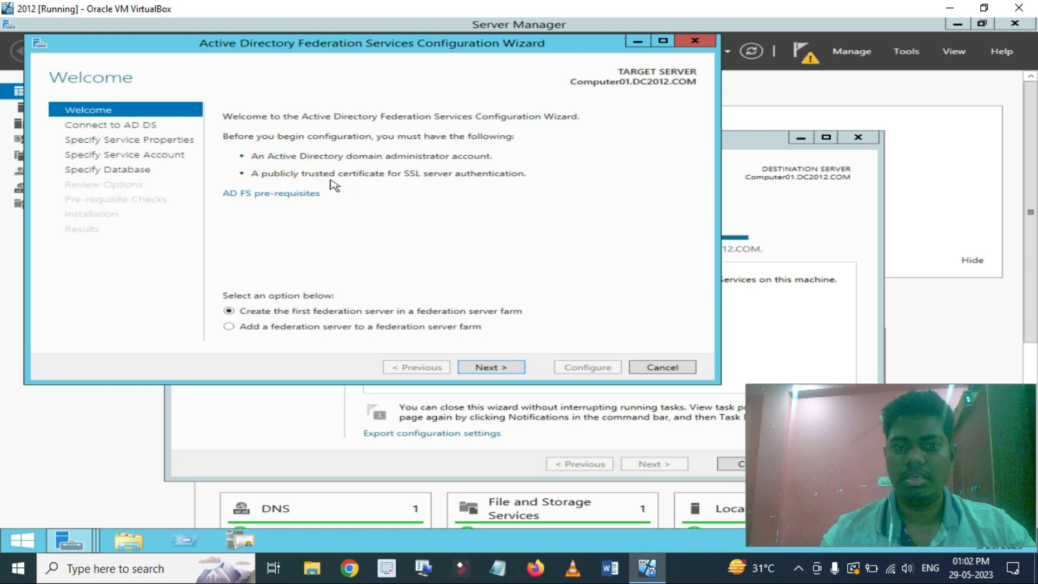
{"action": "left_click", "coordinate": [327, 173]}
{"action": "left_click_drag", "start_coordinate": [327, 173], "coordinate": [439, 156]}
{"action": "left_click", "coordinate": [381, 185]}
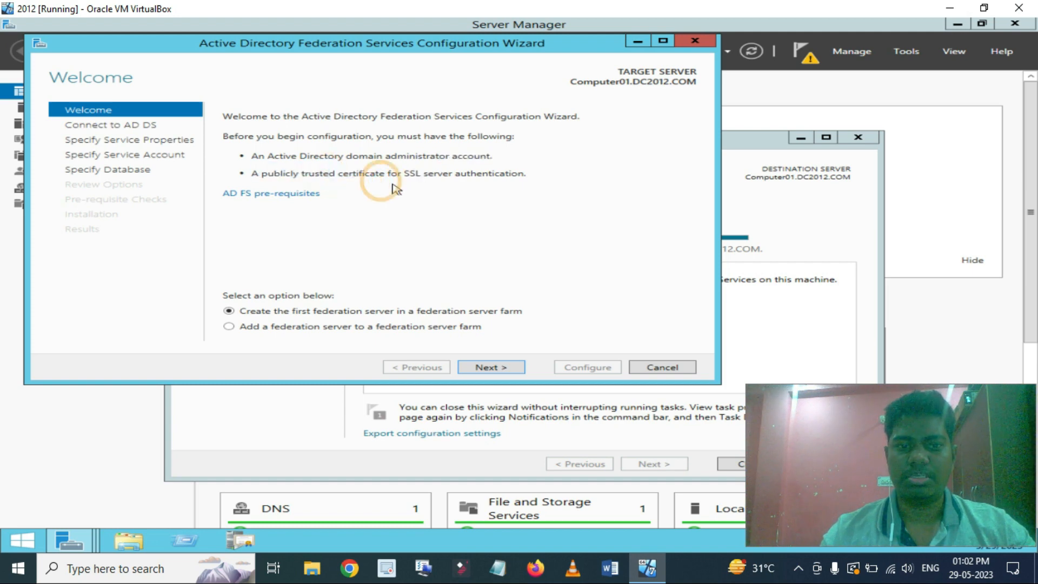
{"action": "left_click", "coordinate": [483, 371]}
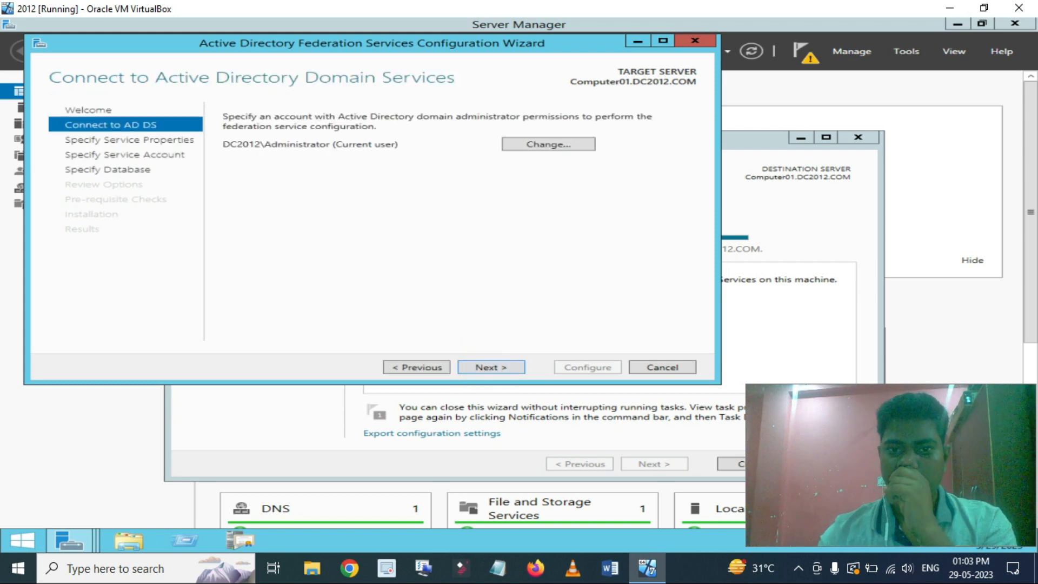
{"action": "left_click", "coordinate": [486, 366]}
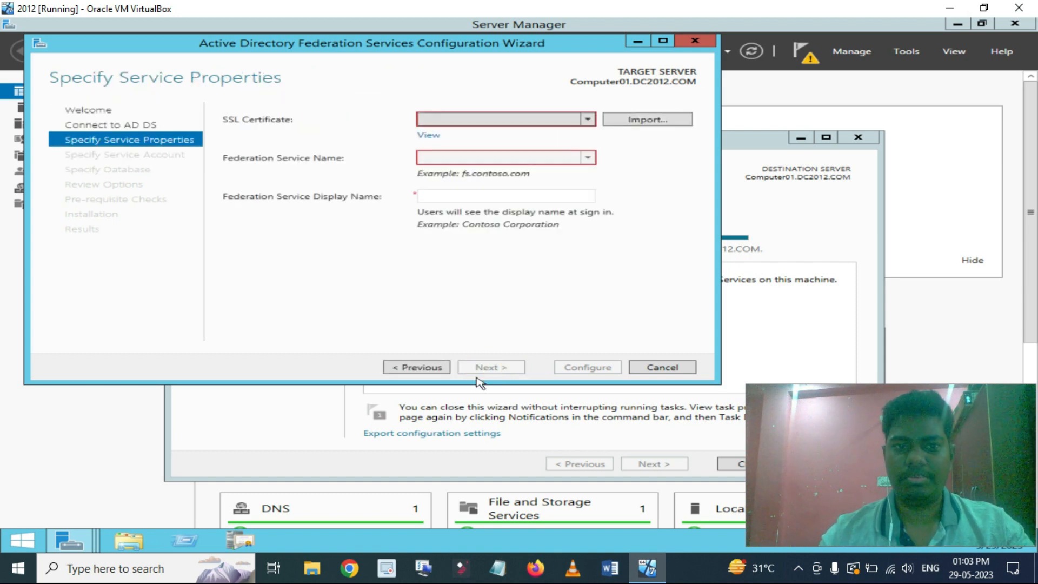
Select the Computer01.DC2012.COM SSL certificate and set the display name to ADFS CORP.
{"action": "left_click", "coordinate": [587, 119]}
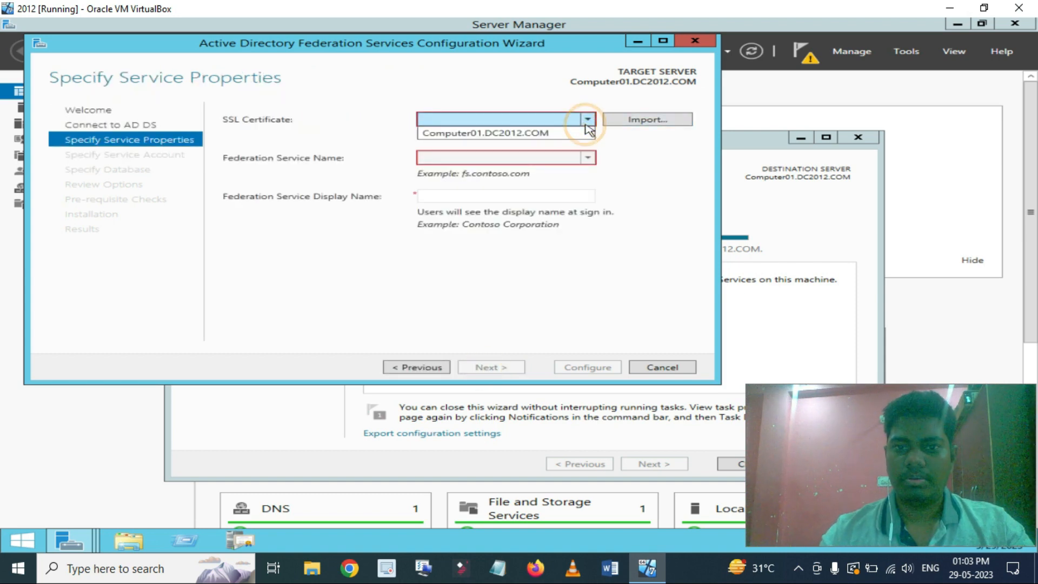
{"action": "left_click", "coordinate": [540, 131]}
{"action": "left_click", "coordinate": [497, 196]}
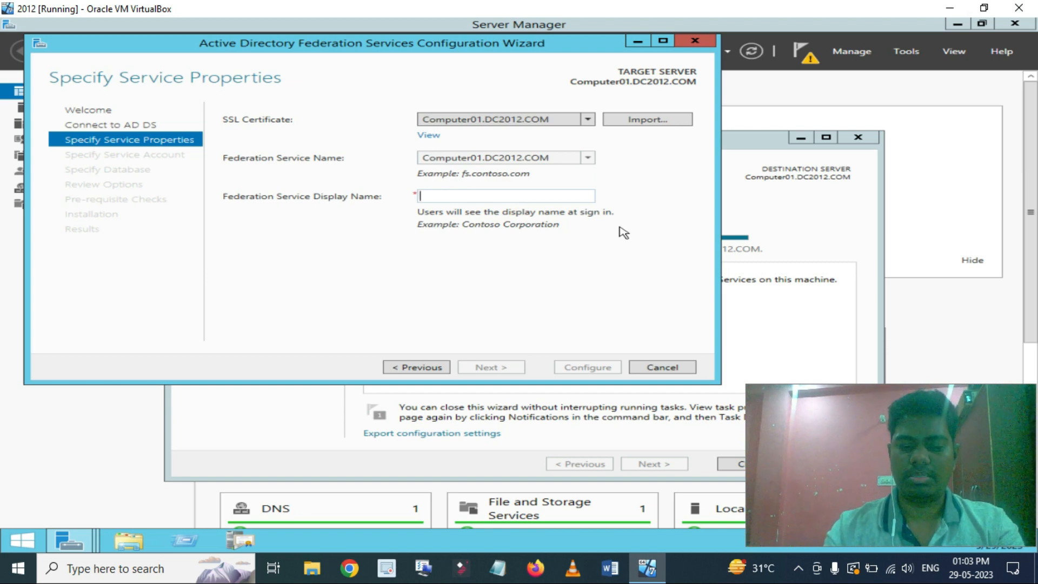
{"action": "type", "text": "ADF"}
{"action": "key", "text": "BackSpace"}
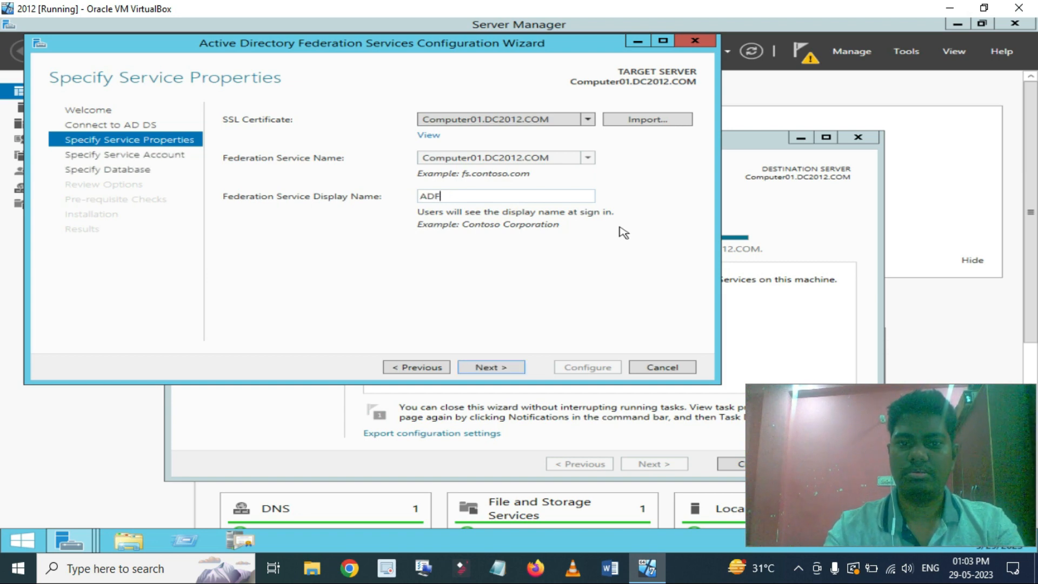
{"action": "type", "text": "S CORP"}
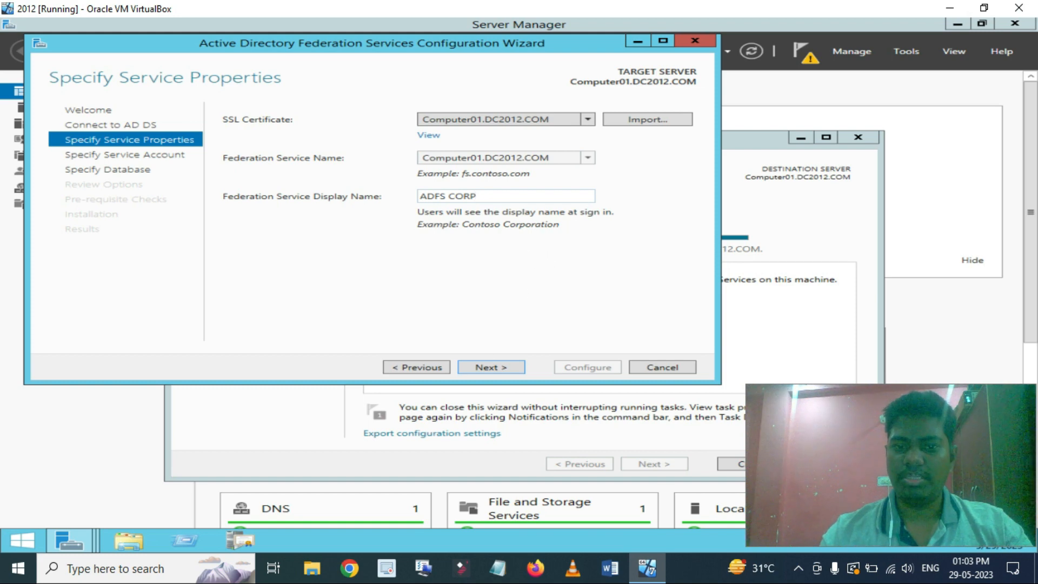
Use the existing domain Administrator account with its password as the federation service account.
{"action": "left_click", "coordinate": [489, 367]}
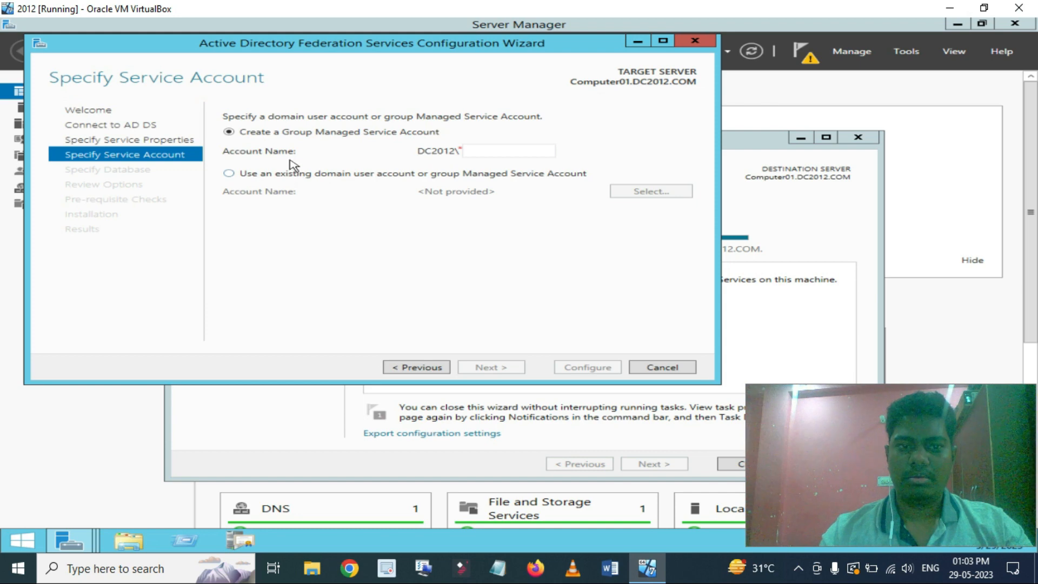
{"action": "left_click", "coordinate": [318, 179]}
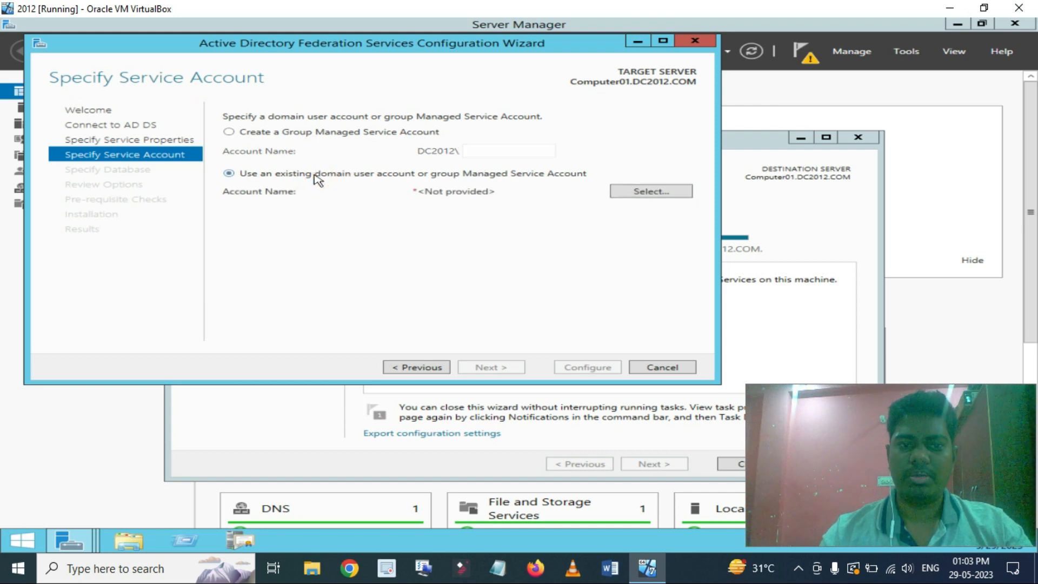
{"action": "left_click", "coordinate": [652, 192]}
{"action": "type", "text": "admin"}
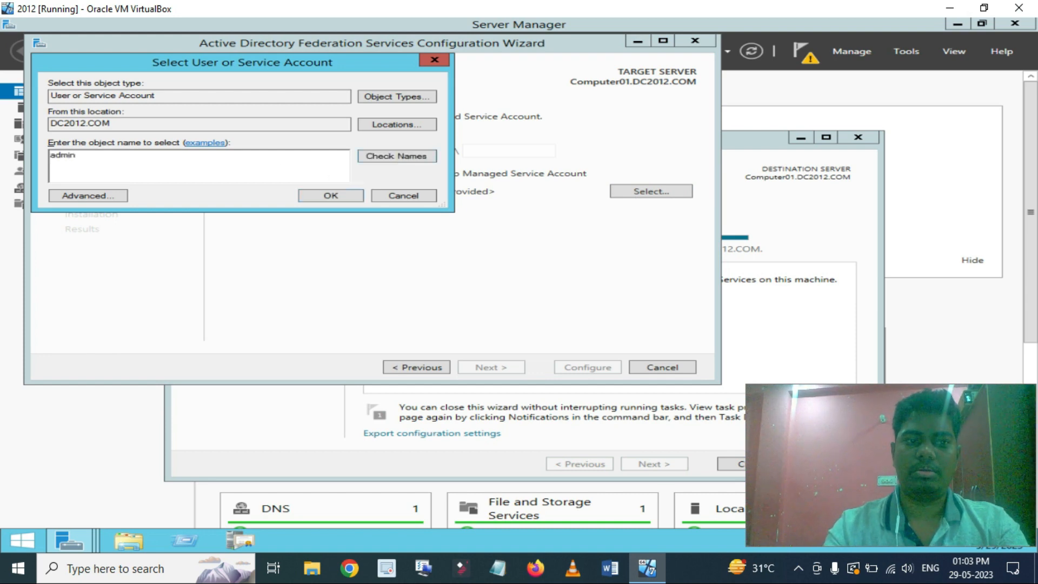
{"action": "key", "text": "Return"}
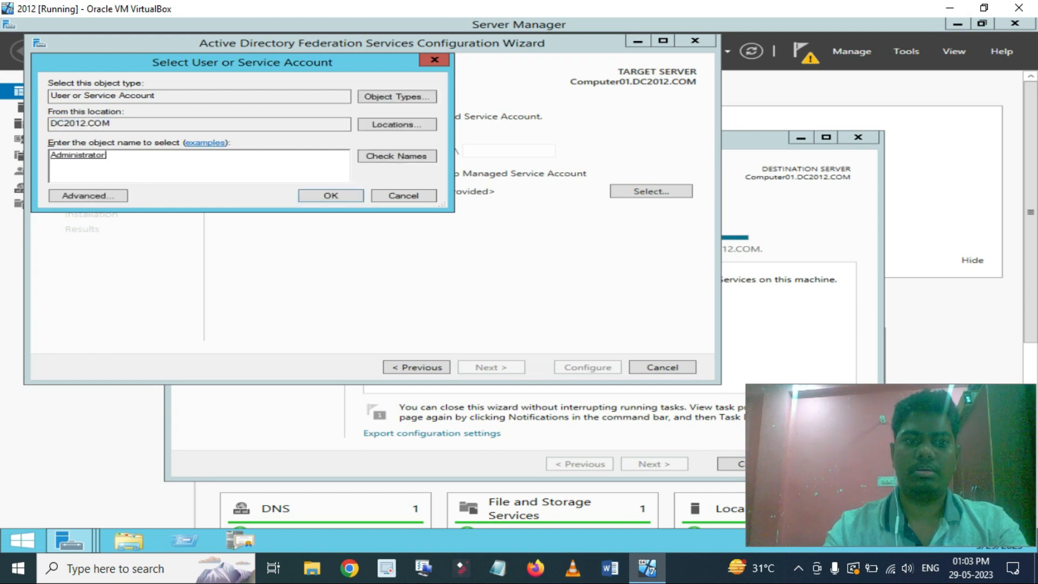
{"action": "left_click", "coordinate": [337, 195]}
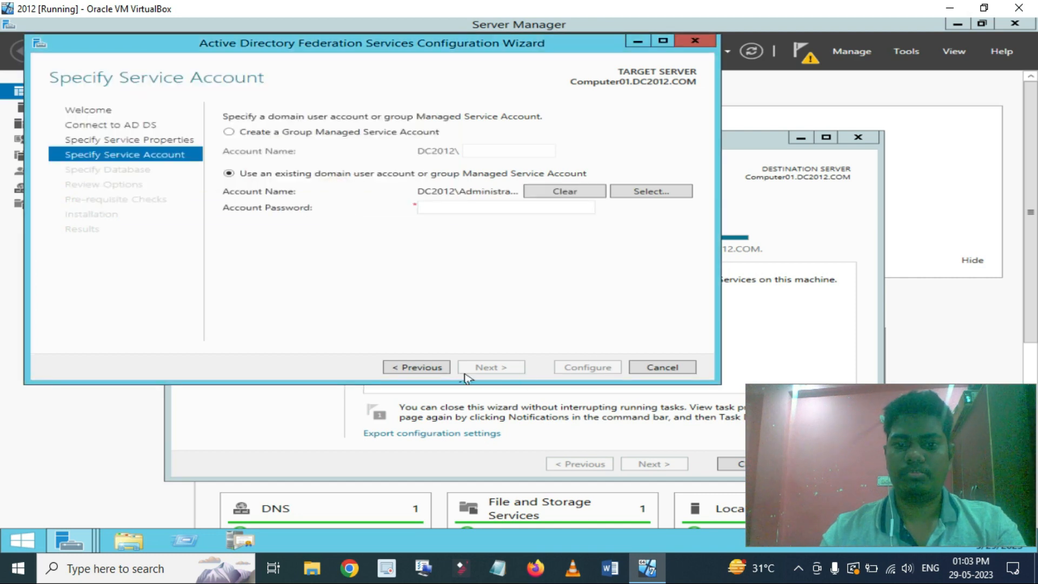
{"action": "left_click", "coordinate": [481, 209]}
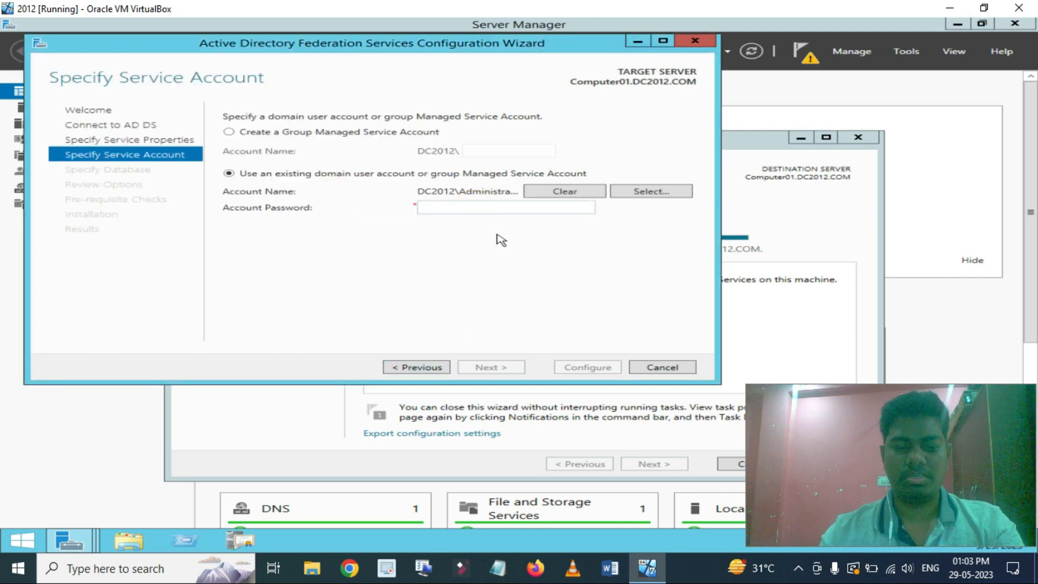
{"action": "type", "text": "Pa••••"}
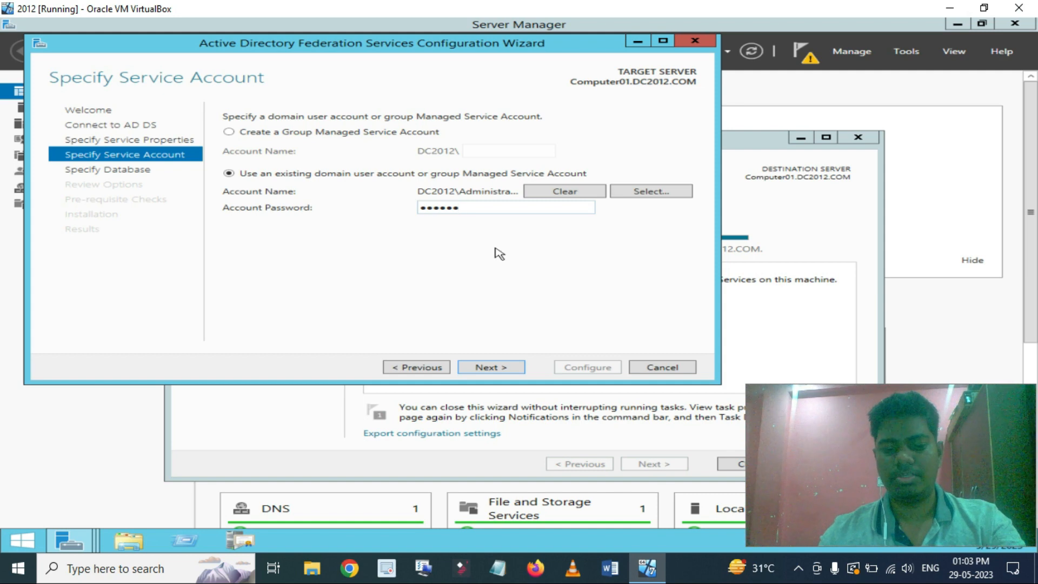
{"action": "type", "text": "•••••"}
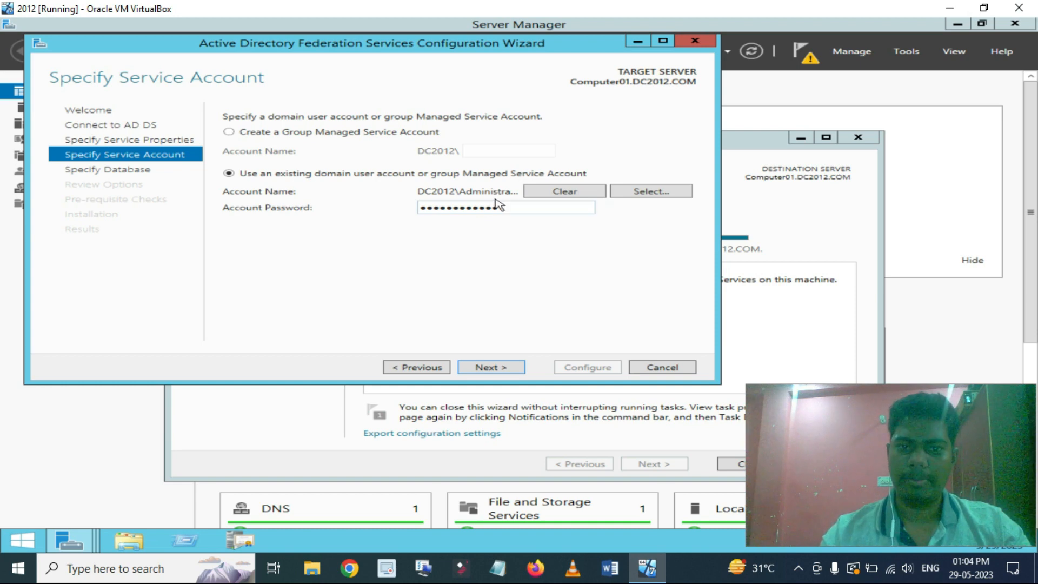
{"action": "left_click", "coordinate": [493, 368]}
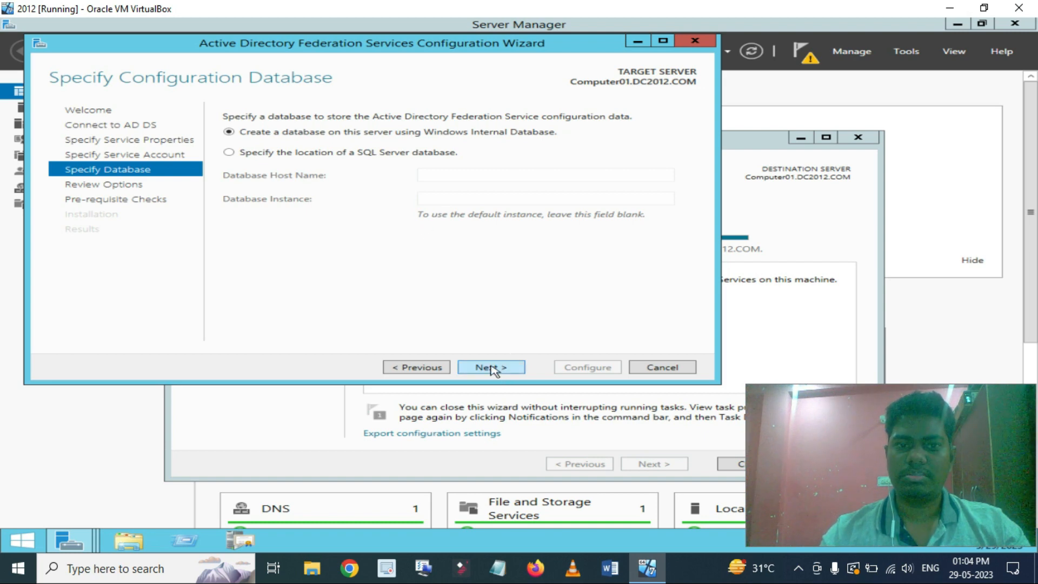
Keep Windows Internal Database, allow overwriting existing AD FS configuration data, and run the prerequisite checks.
{"action": "left_click", "coordinate": [492, 370]}
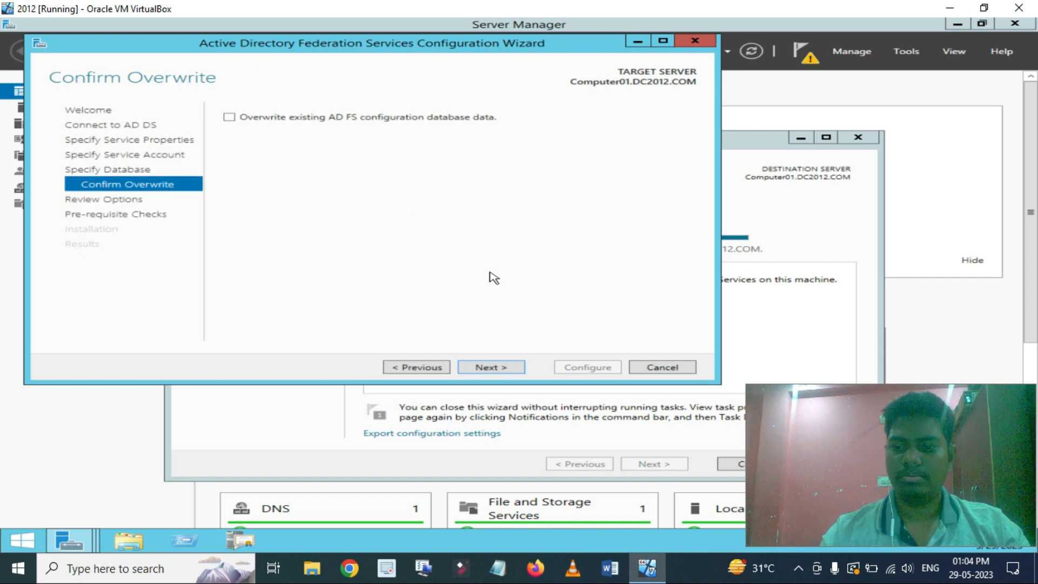
{"action": "left_click", "coordinate": [493, 368]}
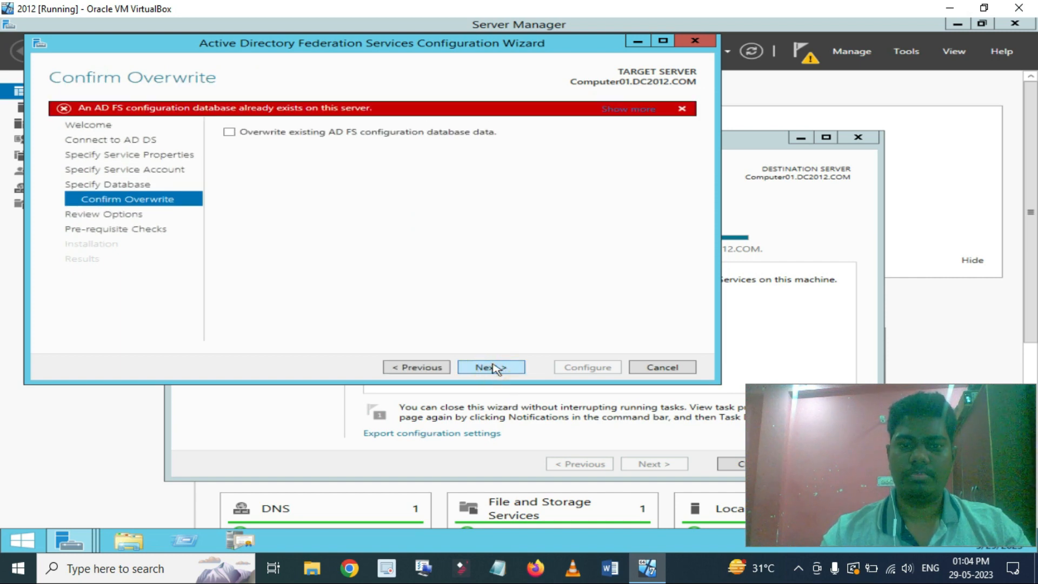
{"action": "left_click", "coordinate": [230, 132]}
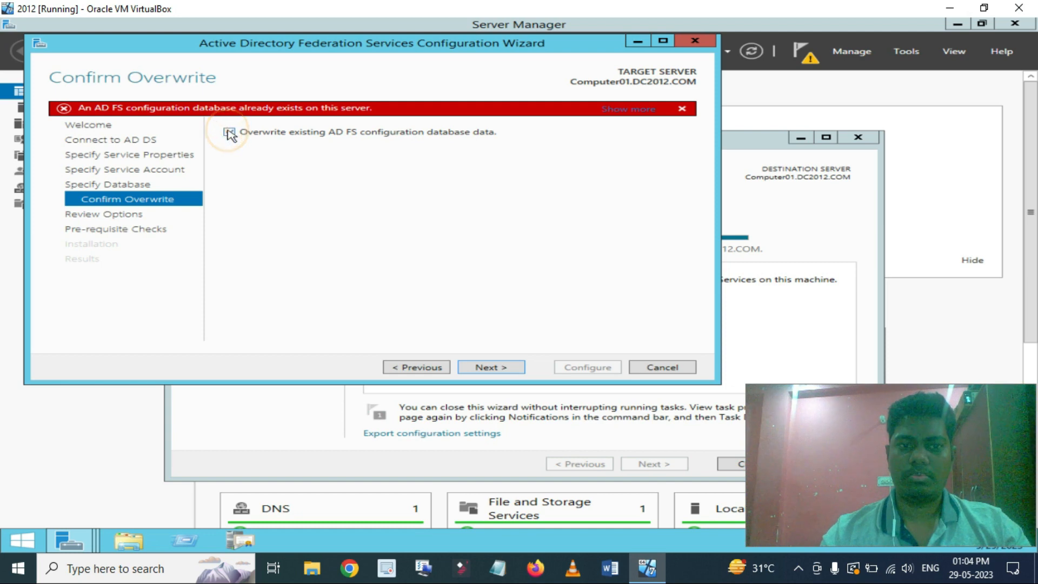
{"action": "left_click", "coordinate": [482, 373]}
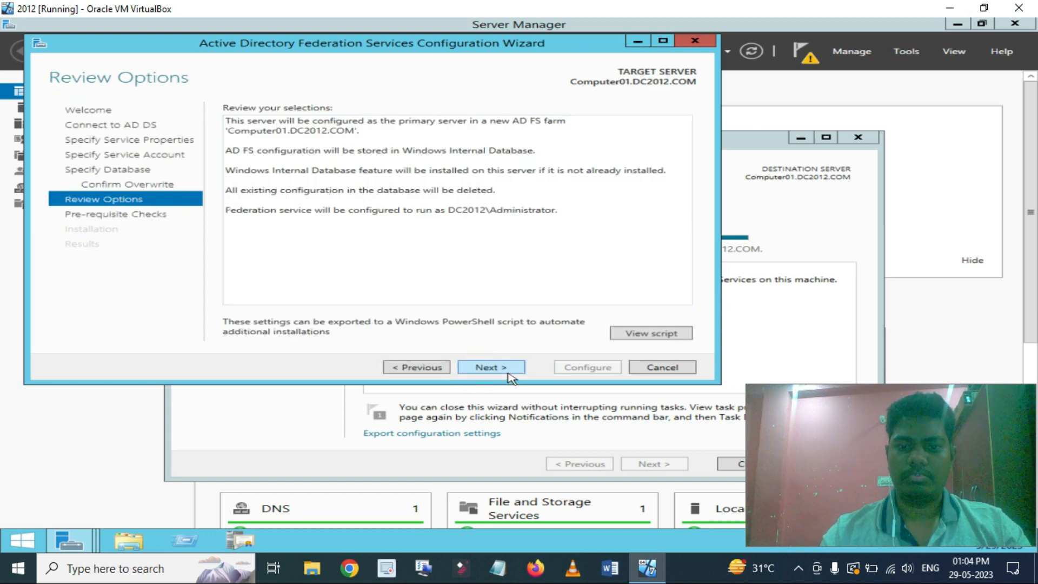
{"action": "left_click", "coordinate": [508, 373]}
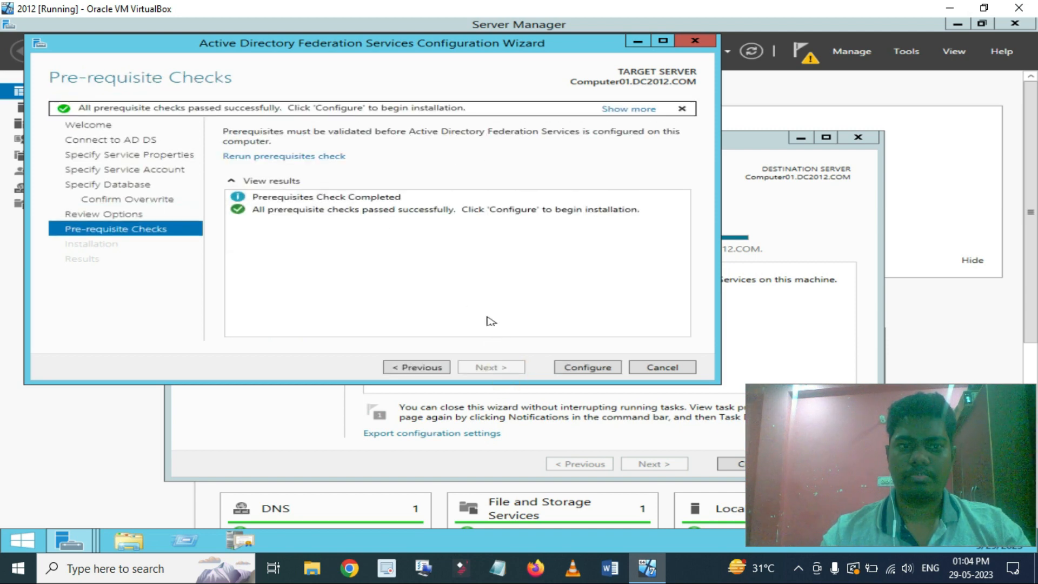
Configure the federation service and let it finish successfully, noting the manual SPN warning.
{"action": "left_click", "coordinate": [569, 369]}
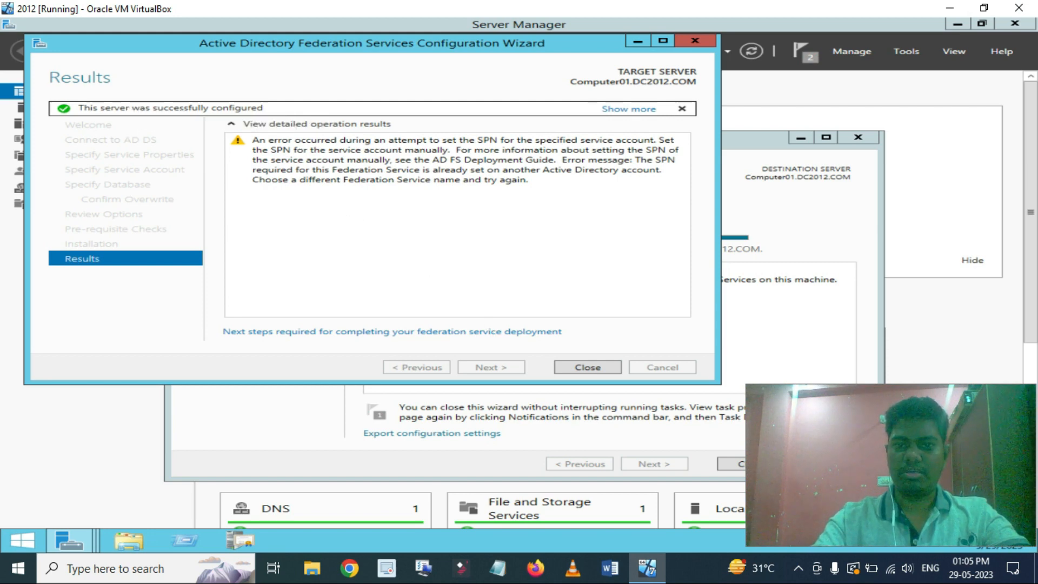
Close the finished AD FS and role wizards, then launch AD FS Management from Tools.
{"action": "left_click", "coordinate": [583, 369]}
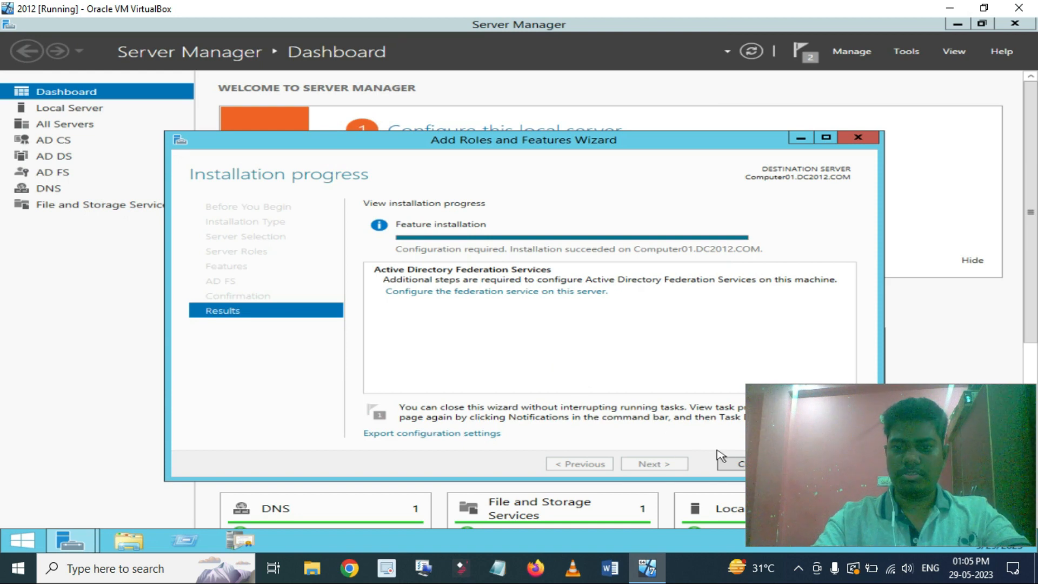
{"action": "left_click", "coordinate": [731, 464]}
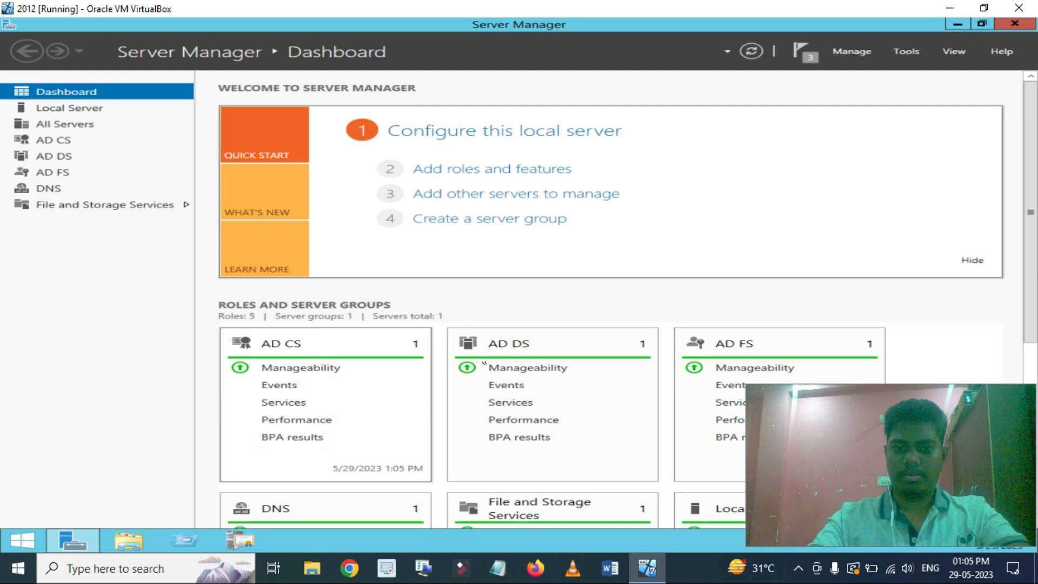
{"action": "left_click", "coordinate": [905, 51]}
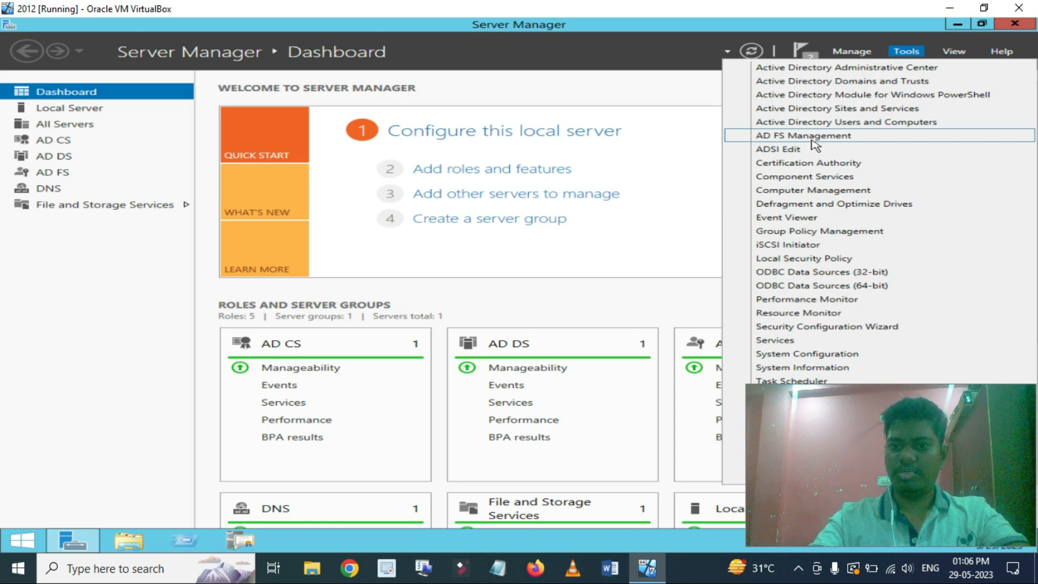
{"action": "left_click", "coordinate": [813, 140]}
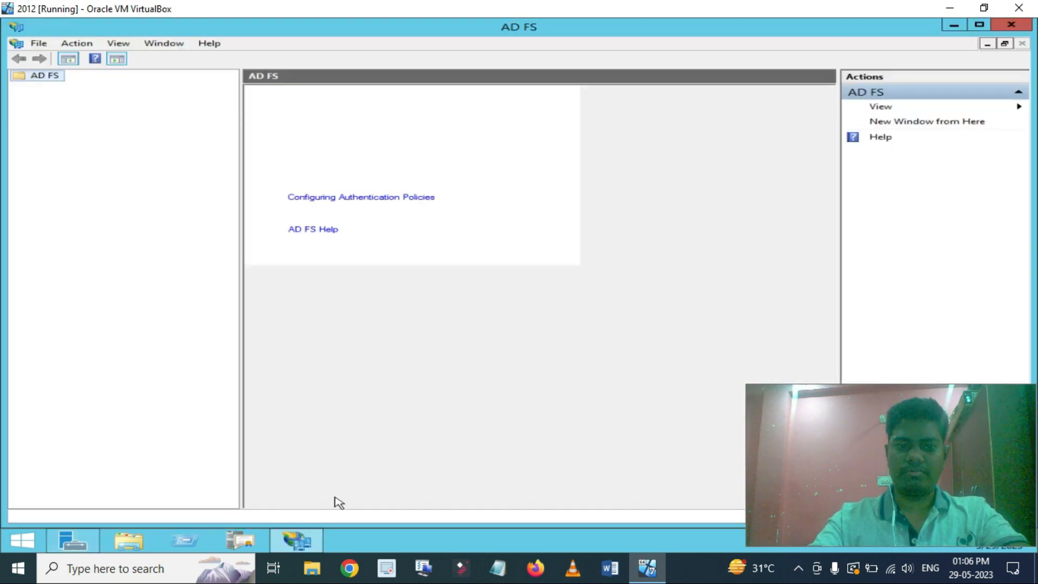
Close Server Manager and select AD FS > Service in the console tree.
{"action": "left_click", "coordinate": [96, 546]}
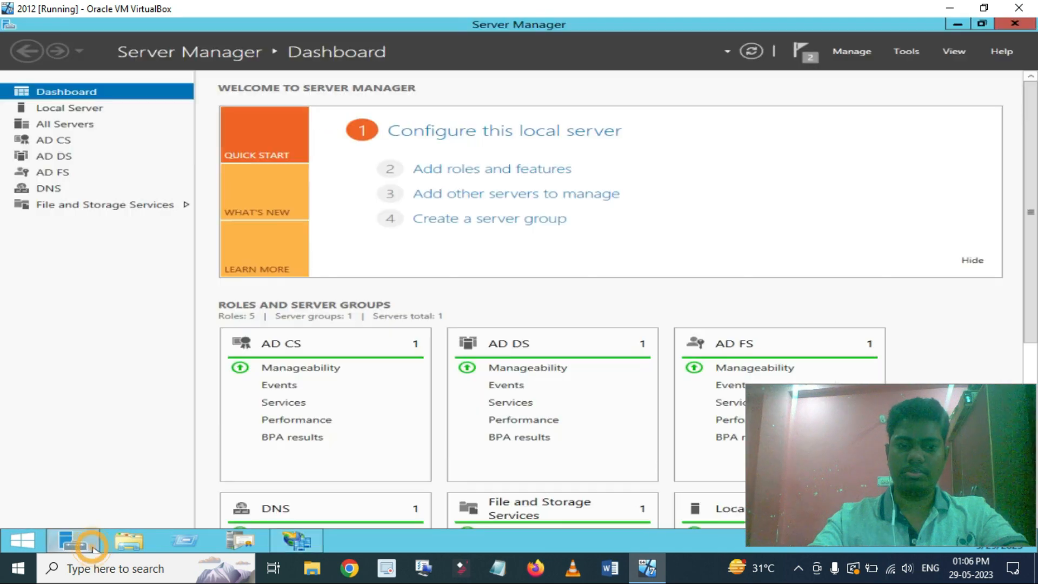
{"action": "left_click", "coordinate": [1006, 26]}
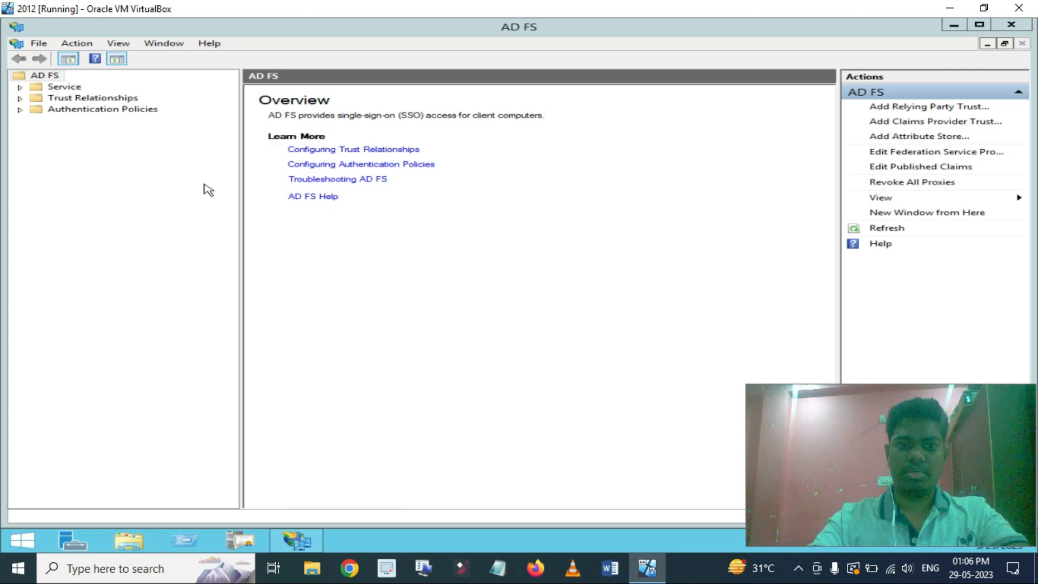
{"action": "left_click", "coordinate": [46, 76]}
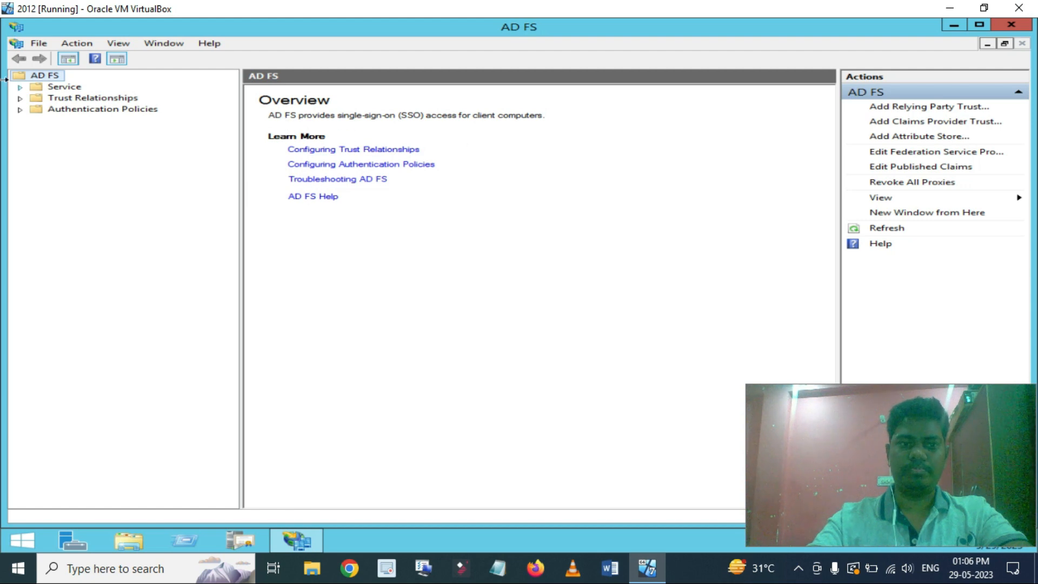
{"action": "left_click", "coordinate": [63, 87]}
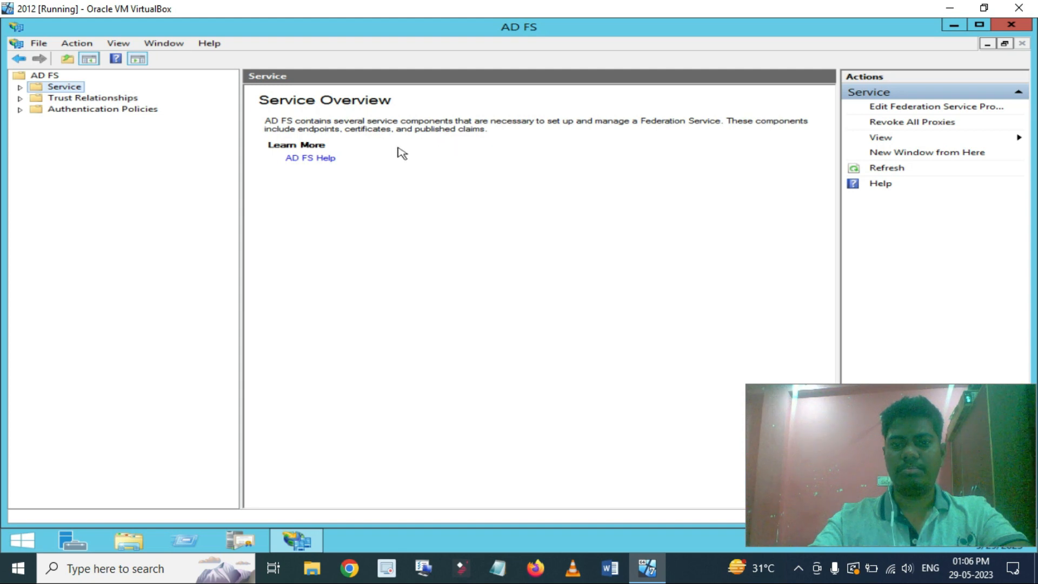
Expand Service, list the federation endpoints, and return to the AD FS console window.
{"action": "left_click", "coordinate": [20, 87]}
{"action": "left_click", "coordinate": [84, 98]}
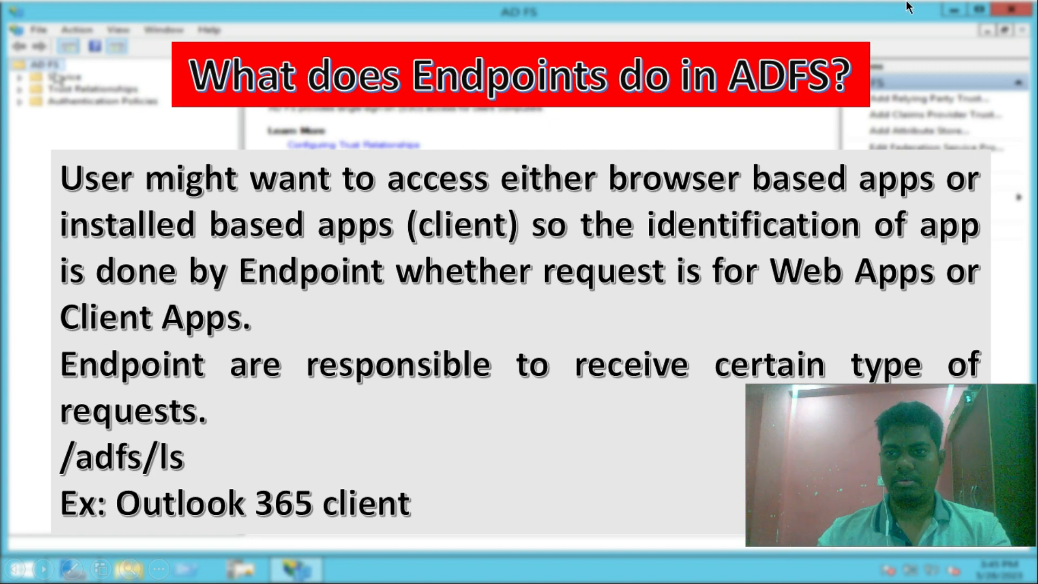
{"action": "key", "text": "alt+Tab"}
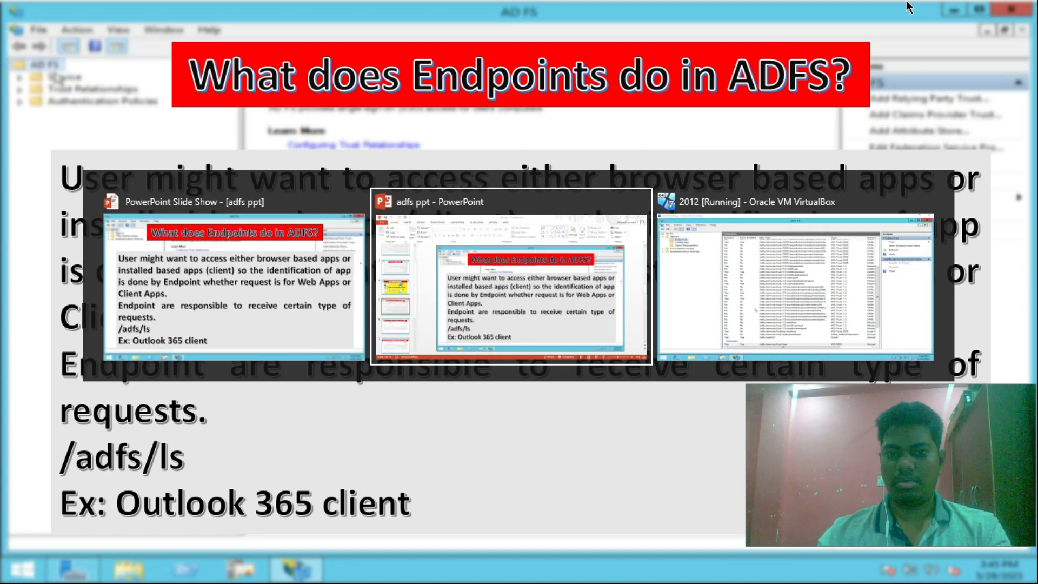
{"action": "key", "text": "alt+Tab"}
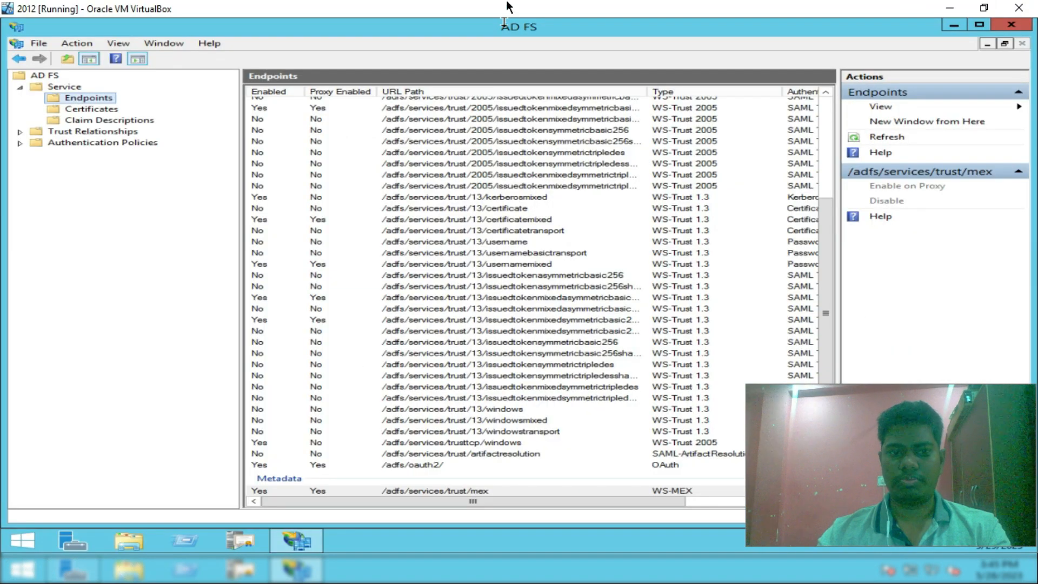
Inspect the WS-Trust 2005 and /adfs/ls/ endpoints, then display the service certificates list.
{"action": "left_click", "coordinate": [448, 154]}
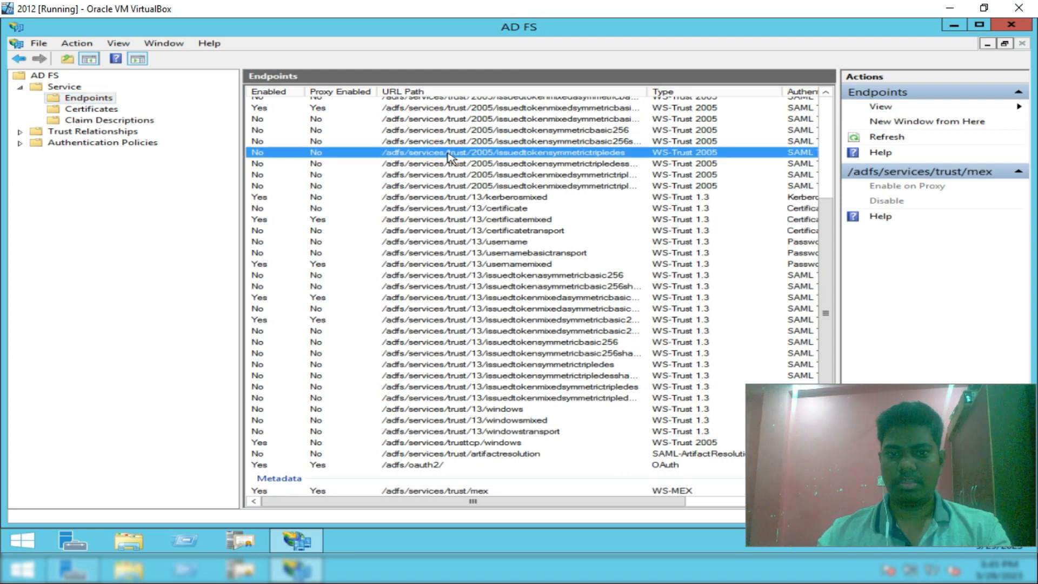
{"action": "scroll", "coordinate": [448, 155], "scroll_direction": "up", "scroll_amount": 5}
{"action": "left_click", "coordinate": [399, 114]}
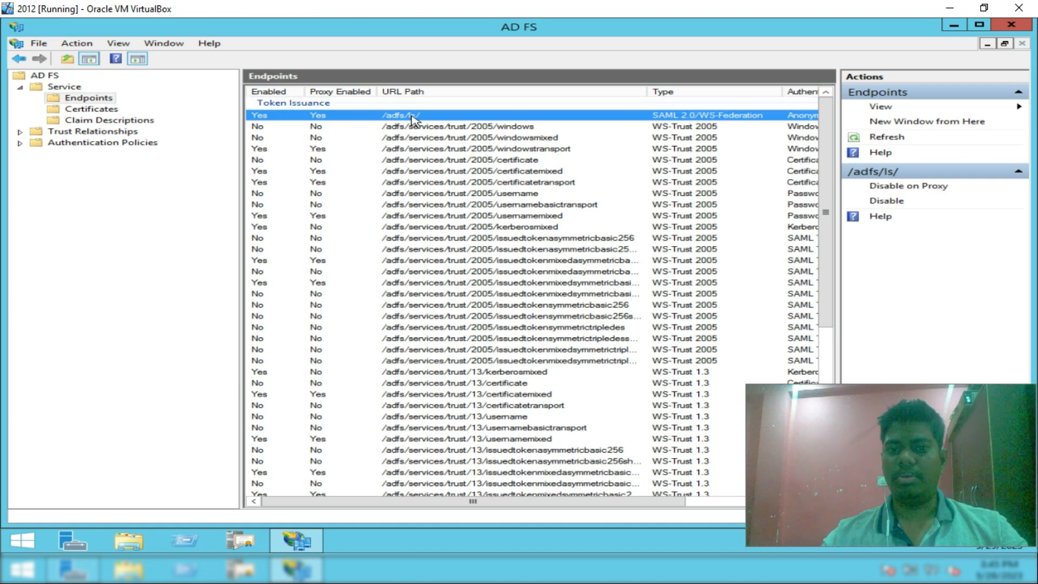
{"action": "scroll", "coordinate": [449, 241], "scroll_direction": "down", "scroll_amount": 7}
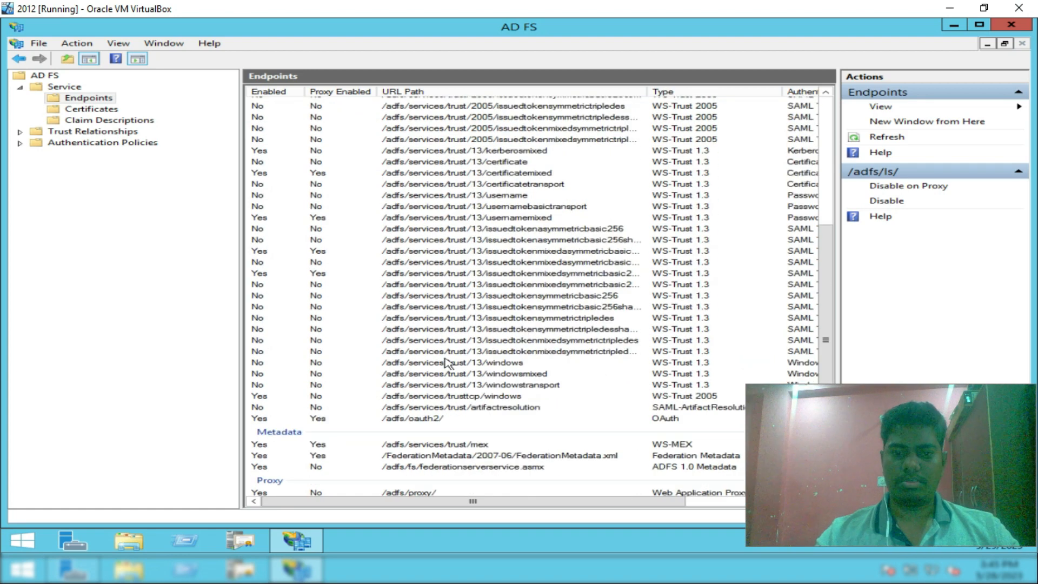
{"action": "scroll", "coordinate": [519, 275], "scroll_direction": "up", "scroll_amount": 7}
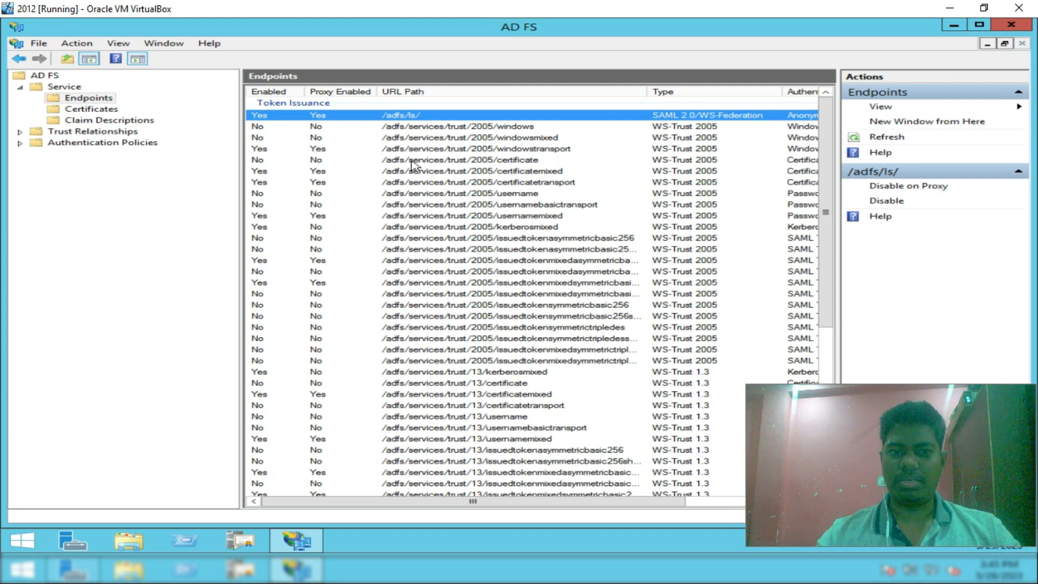
{"action": "left_click", "coordinate": [86, 111]}
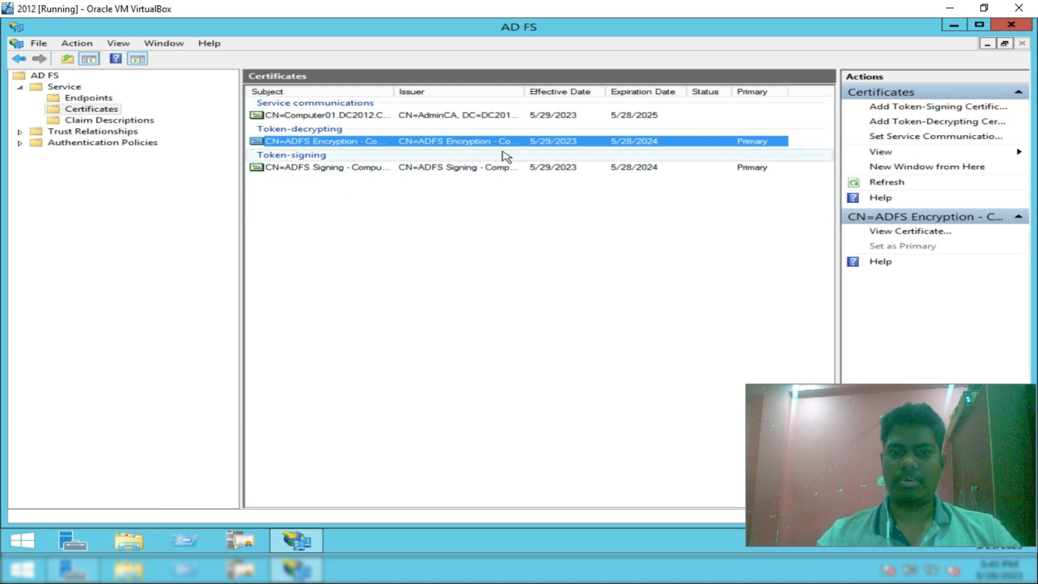
Inspect the Service communications certificate, then display the Claim Descriptions list.
{"action": "left_click", "coordinate": [315, 116]}
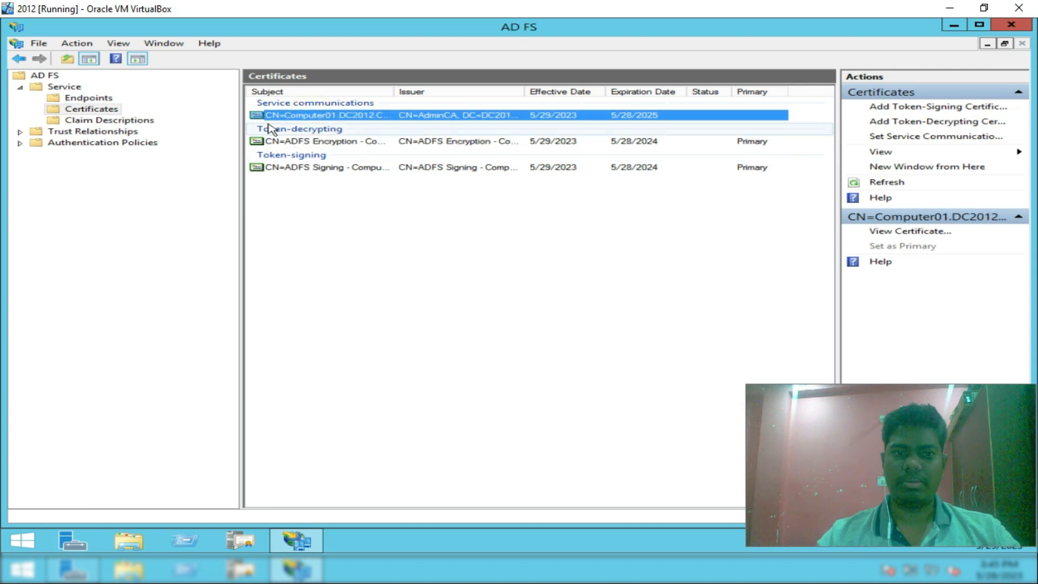
{"action": "left_click", "coordinate": [82, 120]}
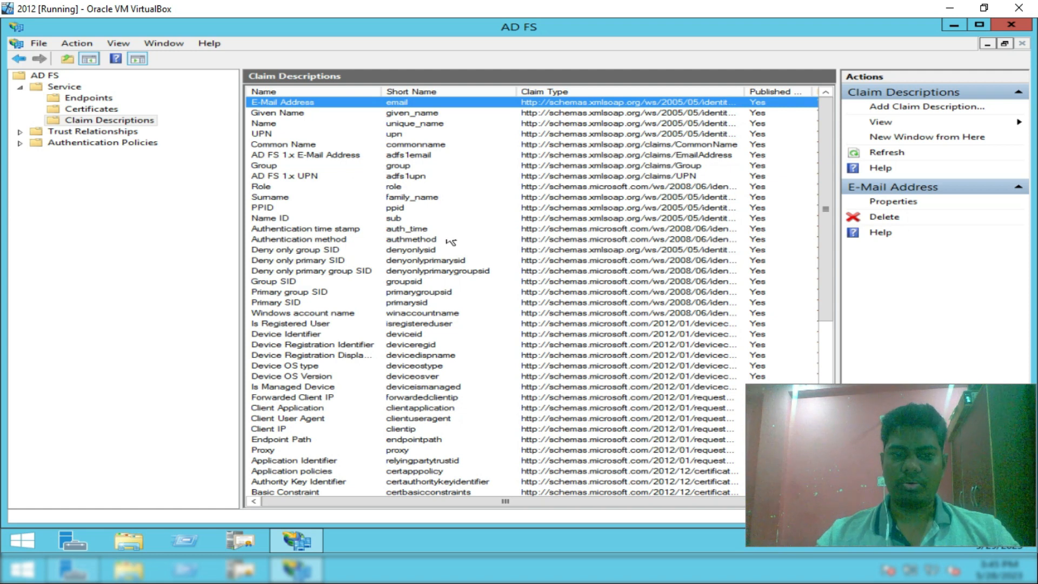
Check the Group SID claim, then review relying party trusts and Active Directory in claims provider trusts.
{"action": "left_click", "coordinate": [281, 282]}
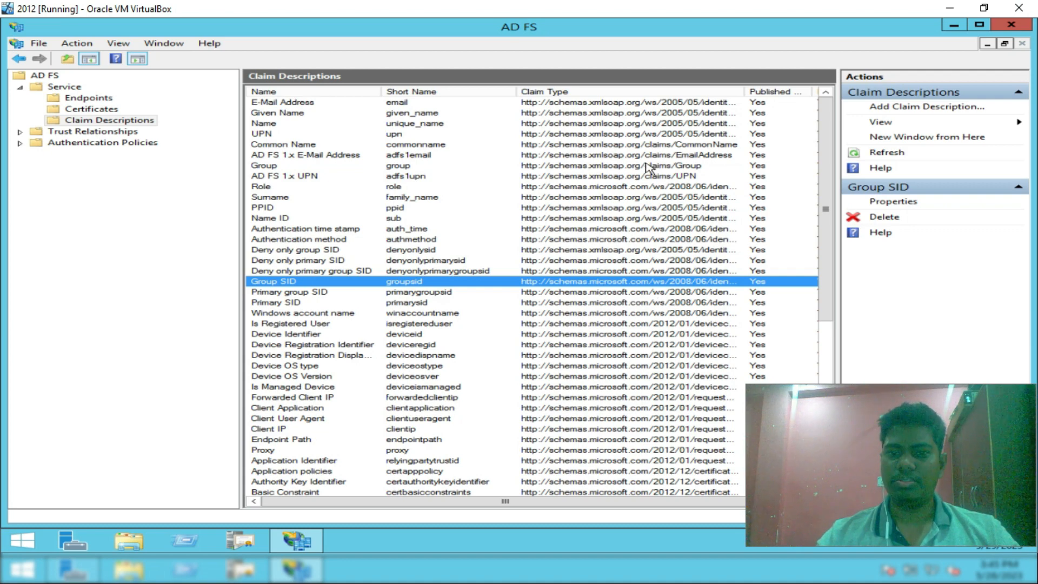
{"action": "scroll", "coordinate": [636, 292], "scroll_direction": "down", "scroll_amount": 3}
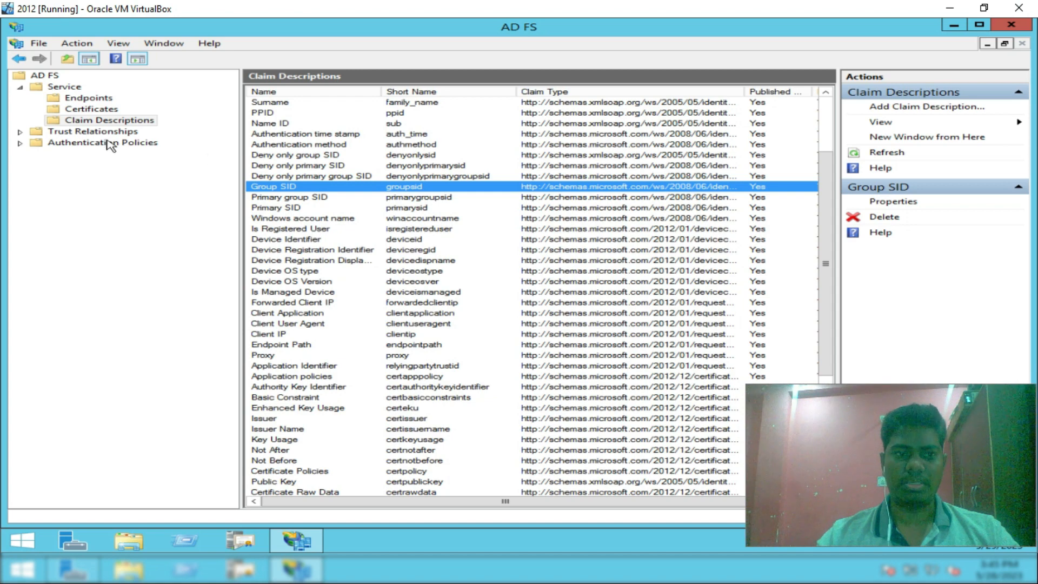
{"action": "left_click", "coordinate": [20, 87]}
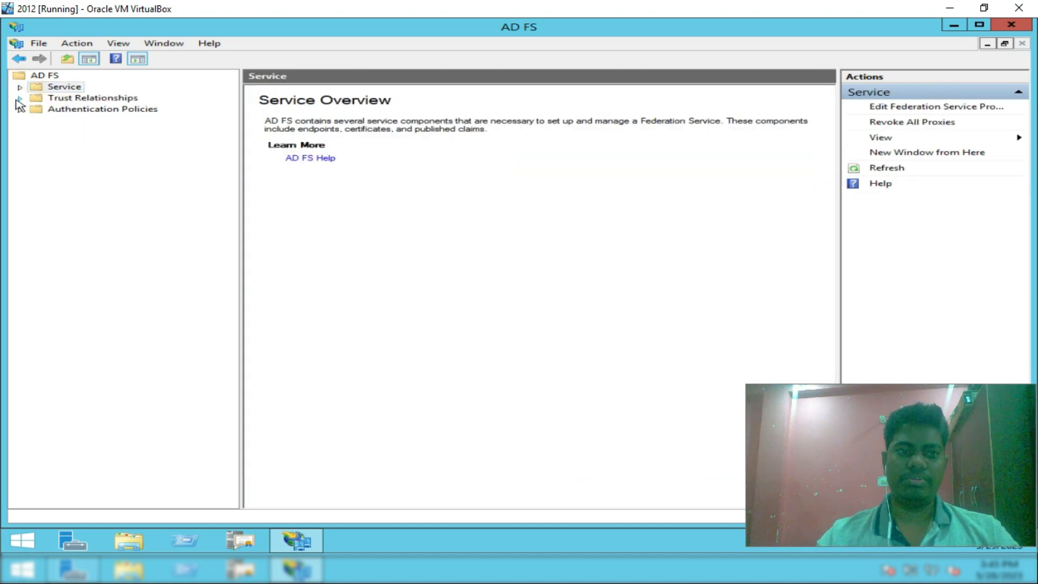
{"action": "left_click", "coordinate": [20, 99]}
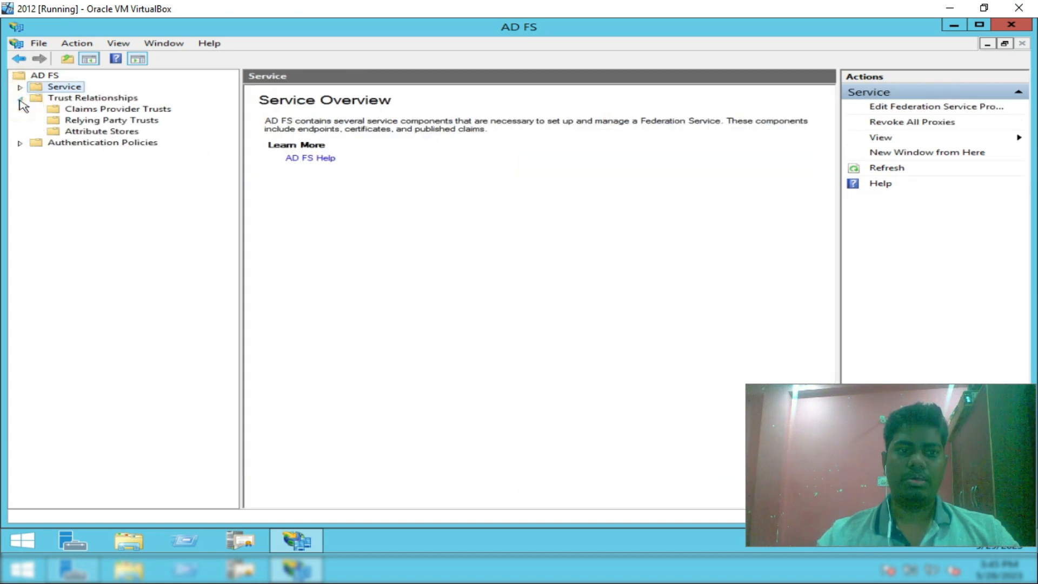
{"action": "left_click", "coordinate": [95, 110]}
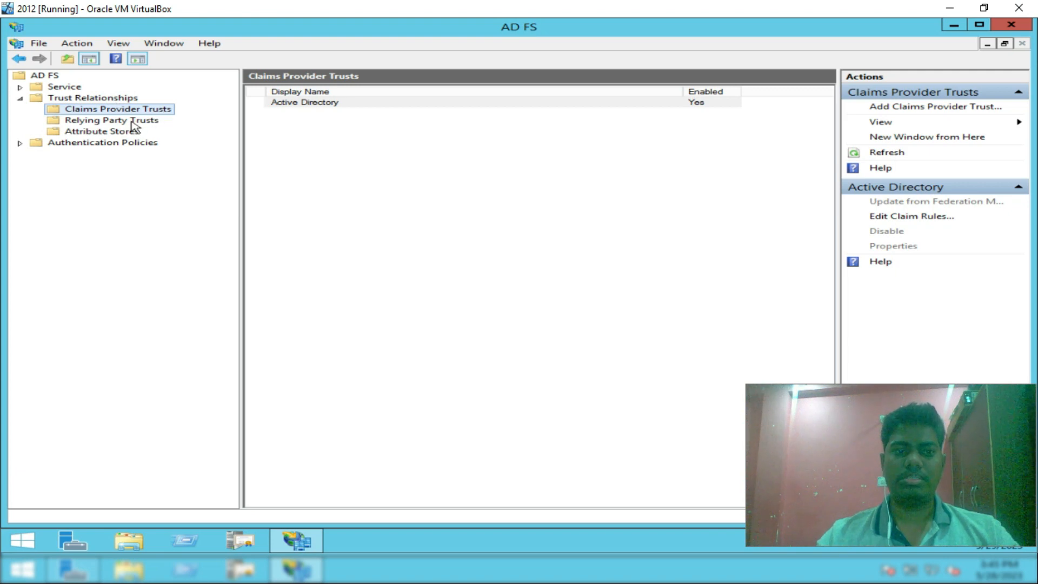
{"action": "left_click", "coordinate": [132, 122]}
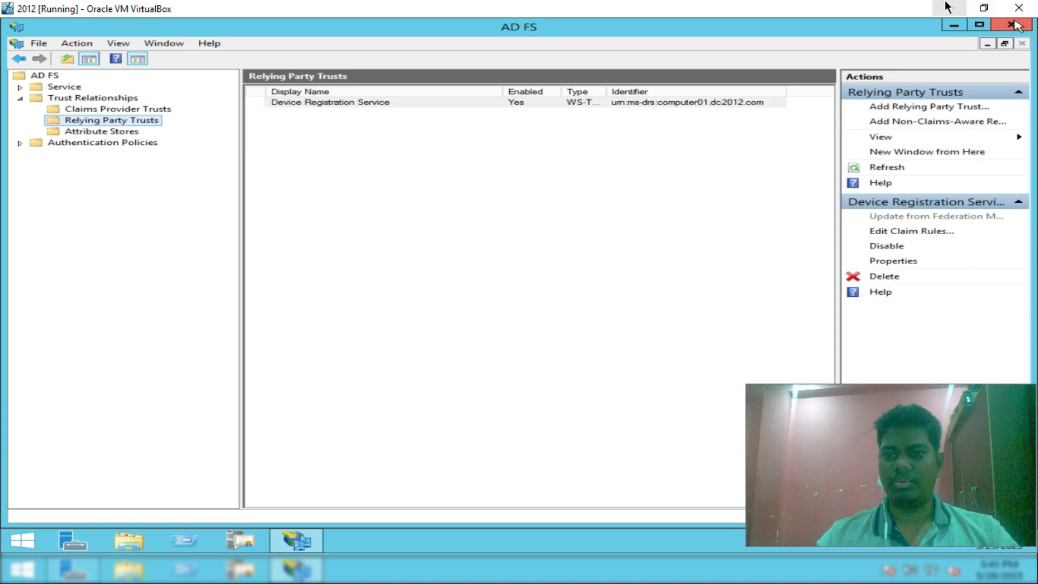
{"action": "left_click", "coordinate": [116, 109]}
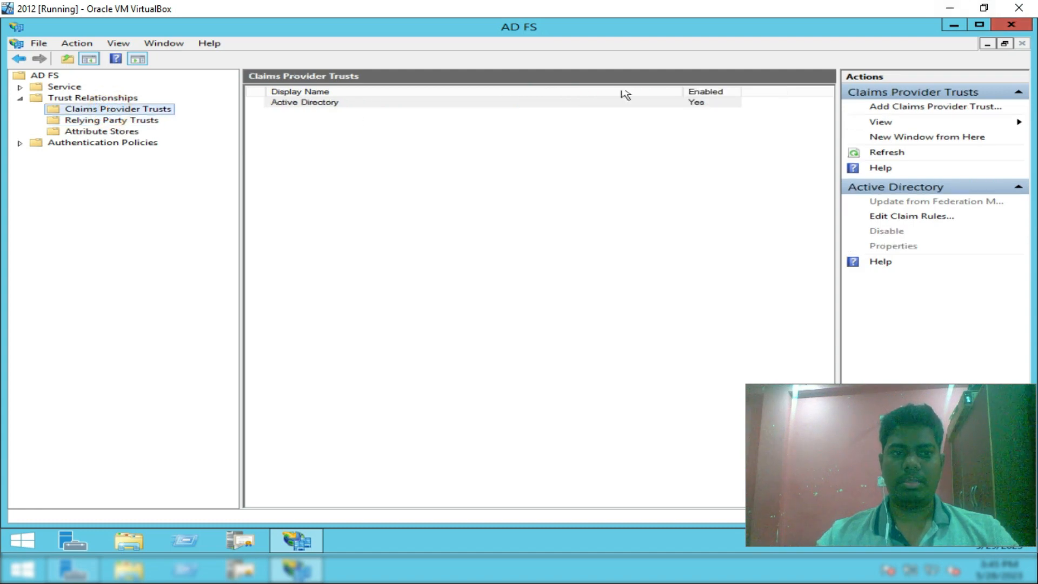